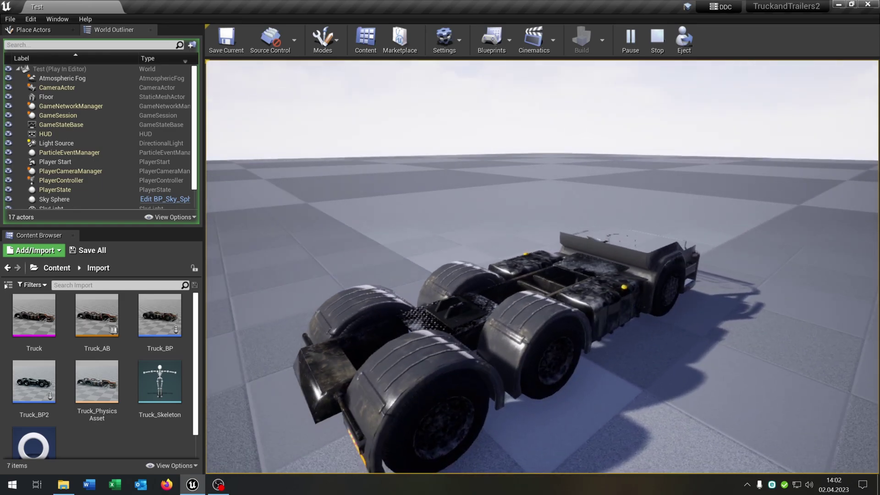
Accelerate the truck forward with W and steer it left with A.
{"action": "key", "text": "w"}
{"action": "key", "text": "a"}
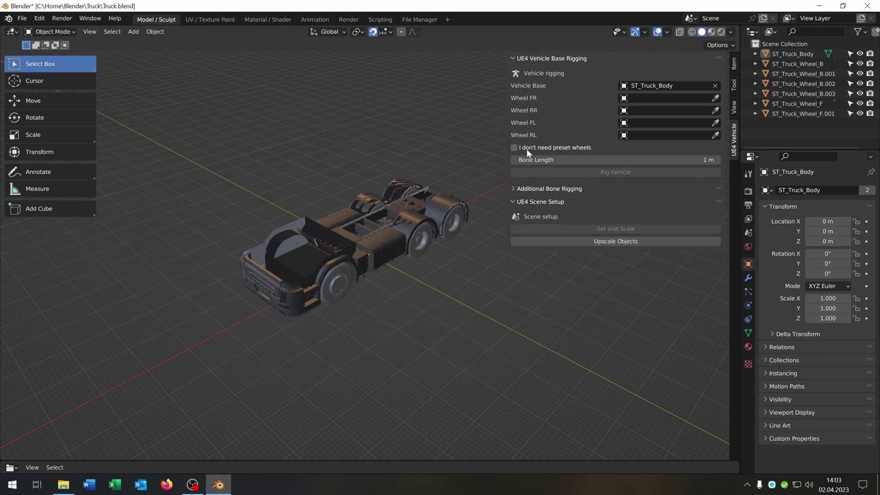
Rig the truck with custom wheels, then delete the six separate wheel mesh objects.
{"action": "left_click", "coordinate": [560, 147]}
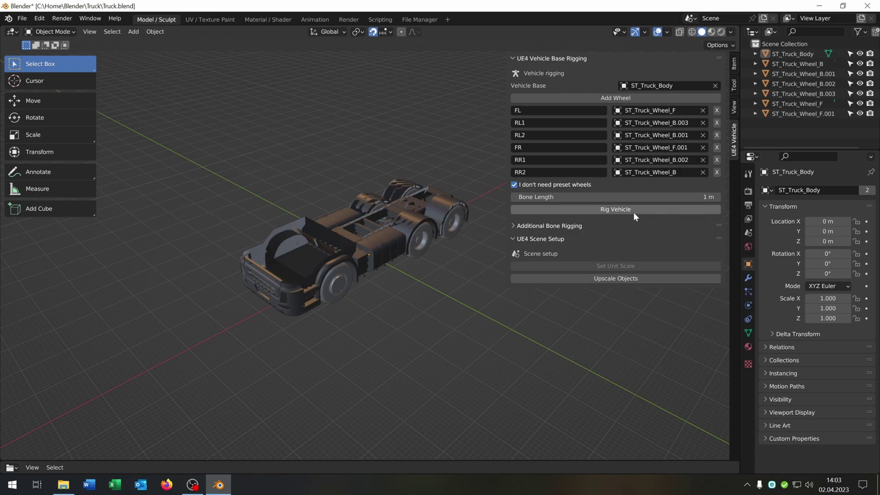
{"action": "left_click", "coordinate": [603, 209]}
{"action": "left_click", "coordinate": [754, 54]}
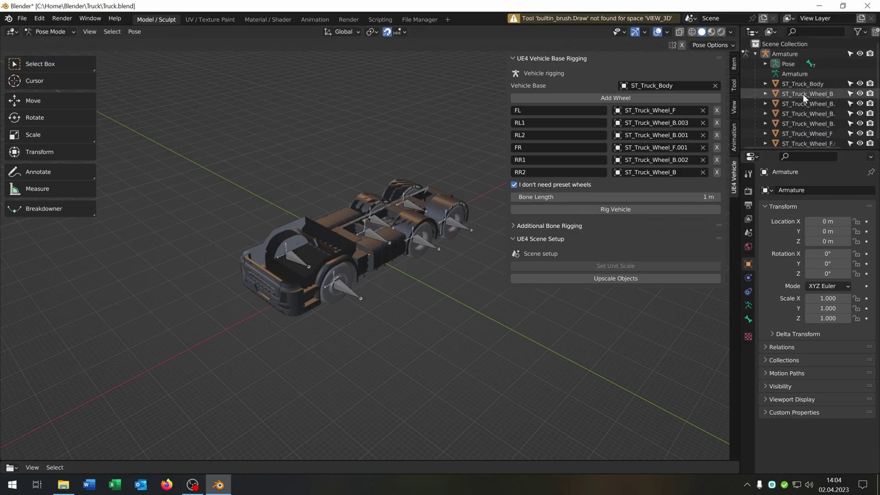
{"action": "left_click", "coordinate": [805, 93]}
{"action": "left_click", "coordinate": [813, 138], "text": "shift"}
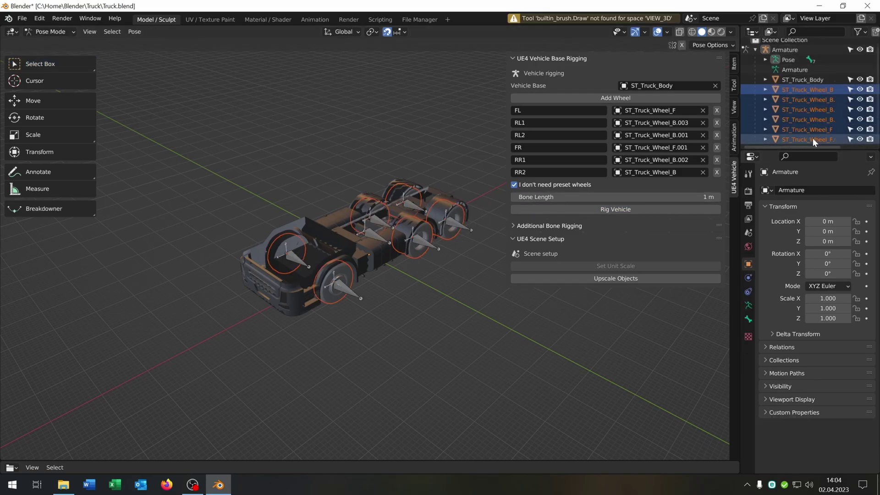
{"action": "key", "text": "Delete"}
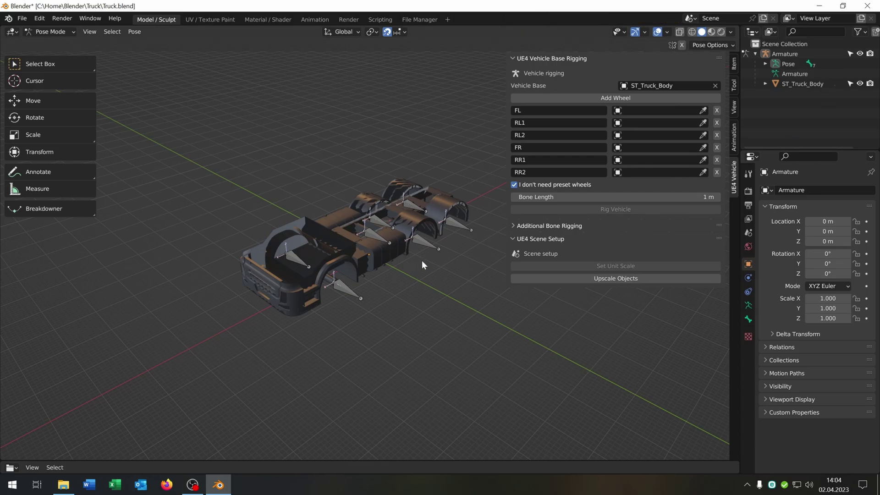
Export Truck.fbx with only Armature and Mesh object types and Z Up.
{"action": "left_click", "coordinate": [22, 19]}
{"action": "mouse_move", "coordinate": [71, 162]}
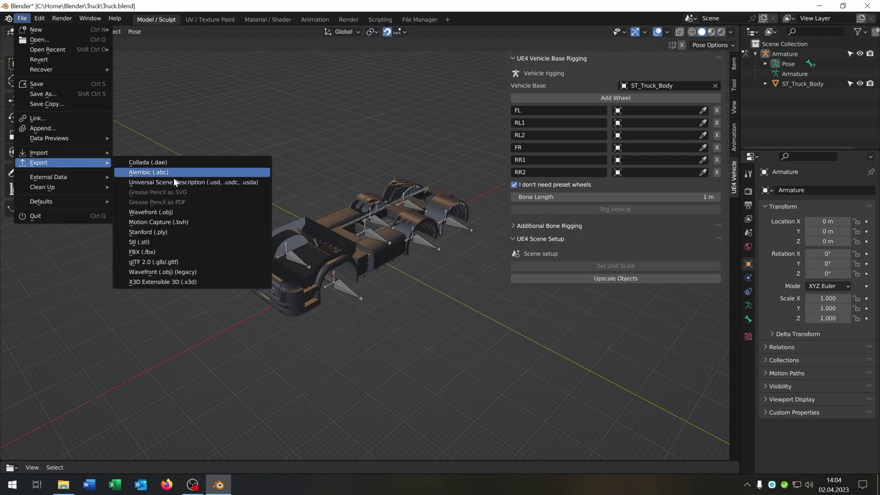
{"action": "left_click", "coordinate": [194, 253]}
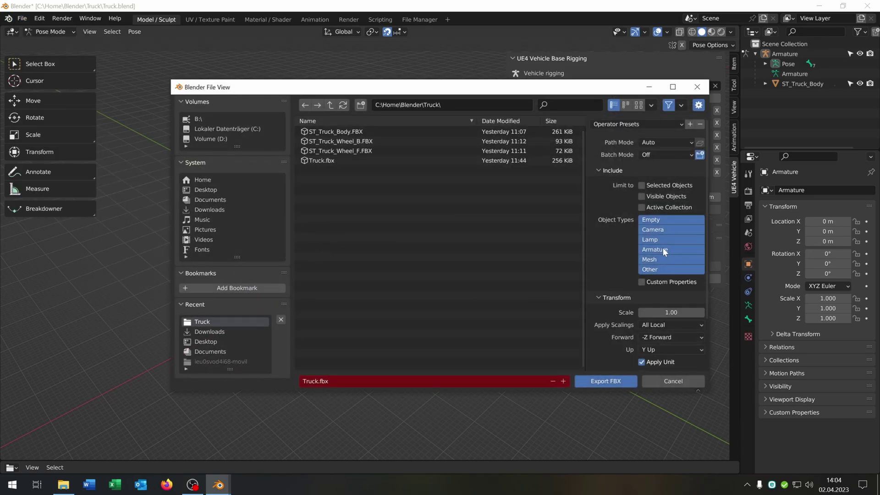
{"action": "left_click", "coordinate": [663, 249]}
{"action": "left_click", "coordinate": [667, 258], "text": "shift"}
{"action": "left_click", "coordinate": [672, 337]}
{"action": "left_click", "coordinate": [672, 336]}
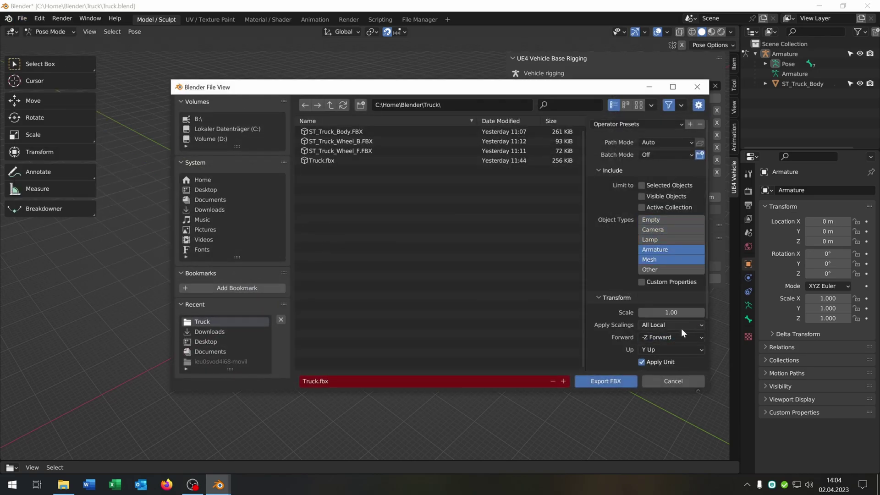
{"action": "left_click", "coordinate": [675, 334]}
{"action": "left_click", "coordinate": [675, 334]}
{"action": "left_click", "coordinate": [678, 348]}
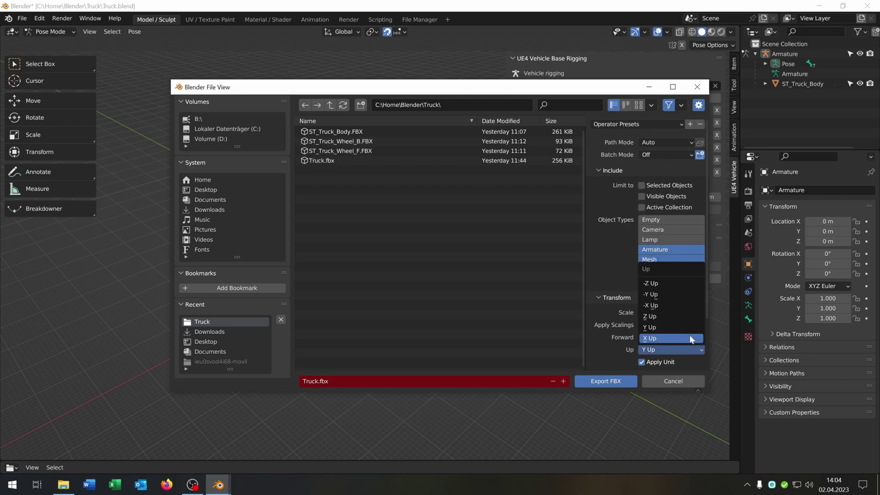
{"action": "left_click", "coordinate": [672, 316]}
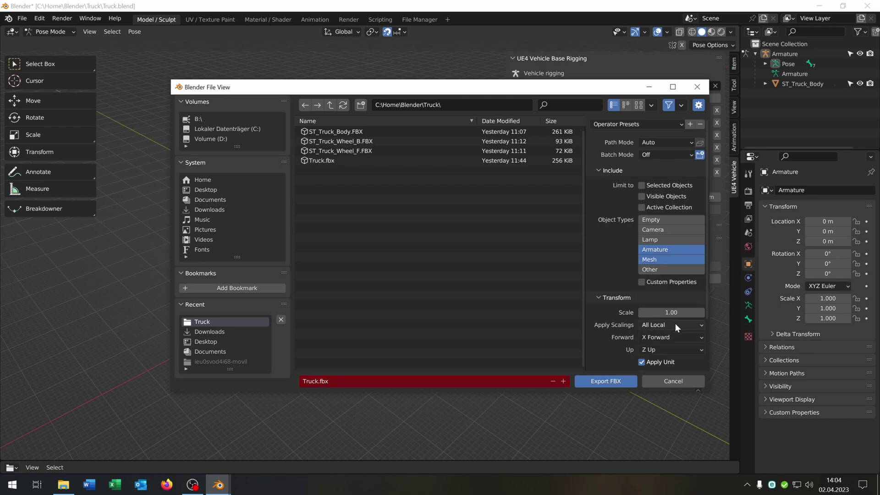
{"action": "left_click", "coordinate": [606, 381]}
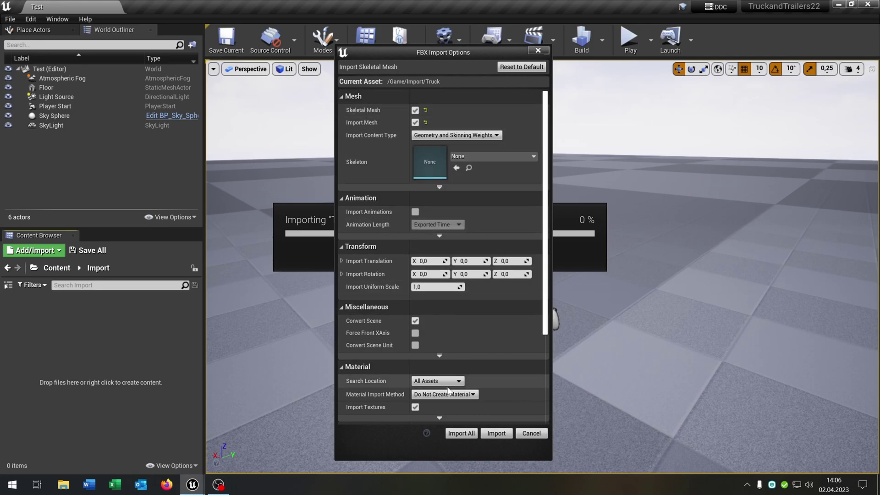
Import the truck as a skeletal mesh with Do Not Create Material, dismissing the Message Log.
{"action": "scroll", "coordinate": [385, 380], "scroll_direction": "down", "scroll_amount": 3}
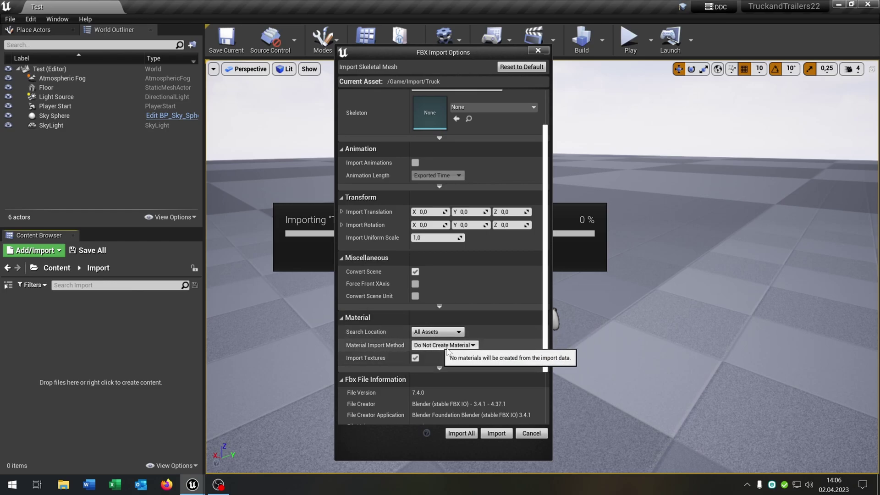
{"action": "left_click", "coordinate": [504, 432]}
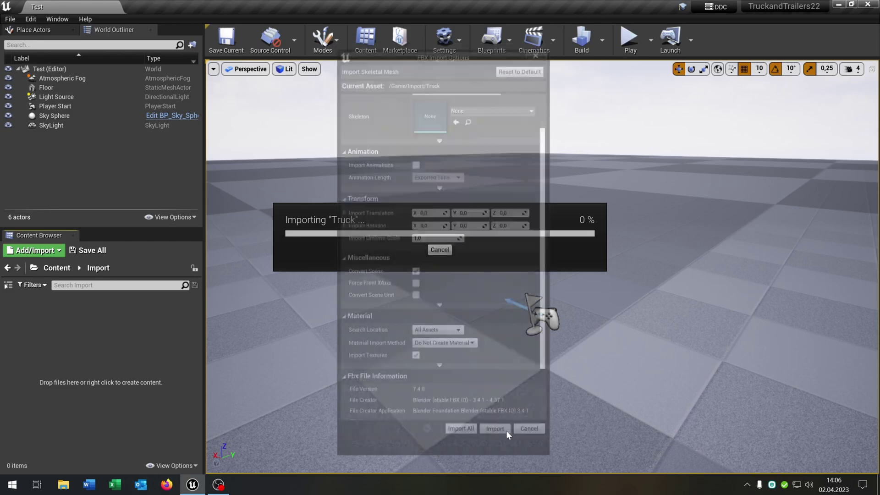
{"action": "left_click", "coordinate": [209, 8]}
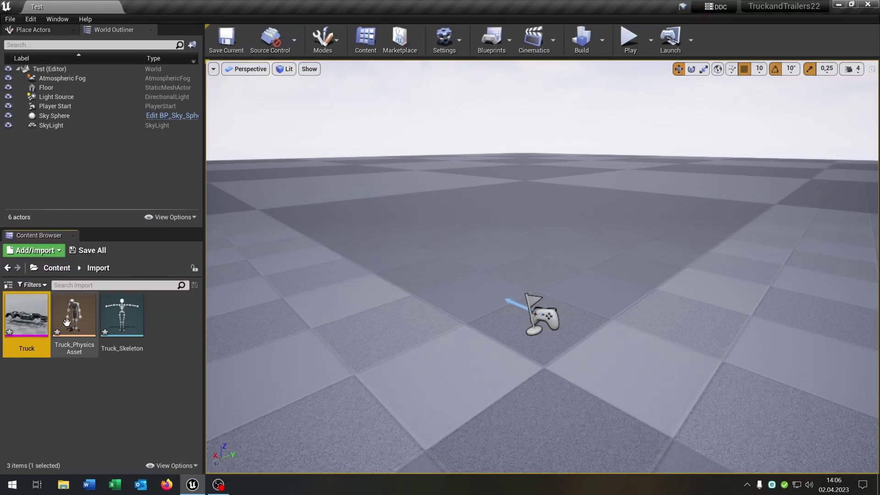
Open Truck_PhysicsAsset and delete its default capsule body.
{"action": "left_click", "coordinate": [74, 316]}
{"action": "left_click", "coordinate": [124, 322]}
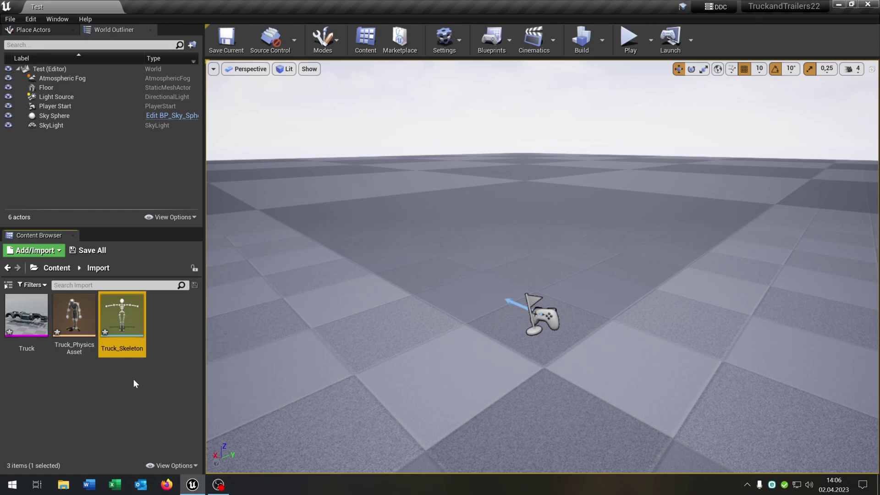
{"action": "left_click", "coordinate": [115, 391]}
{"action": "double_click", "coordinate": [83, 323]}
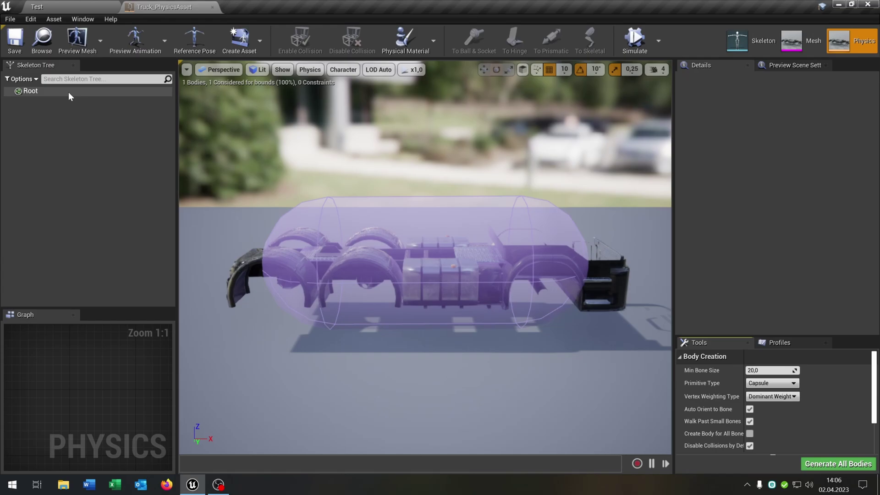
{"action": "left_click", "coordinate": [68, 92]}
{"action": "key", "text": "Delete"}
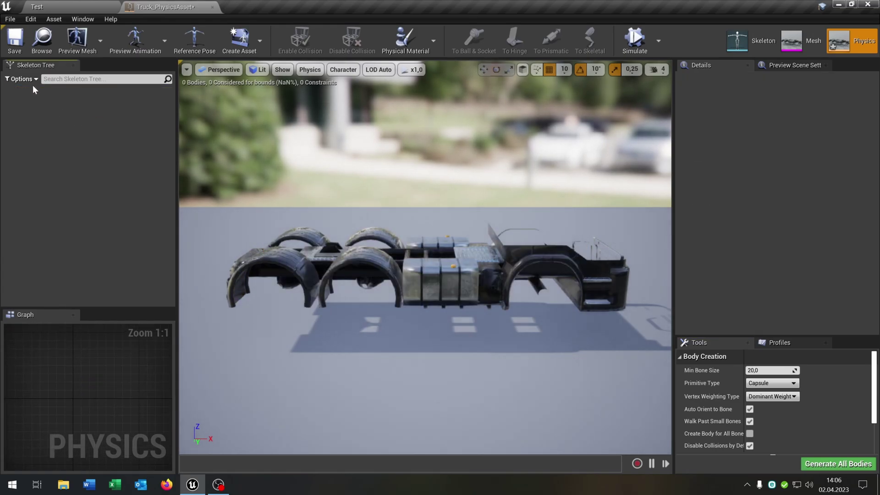
Show all bones and give the Root bone a Multi Convex Hull body.
{"action": "left_click", "coordinate": [32, 80]}
{"action": "left_click", "coordinate": [114, 207]}
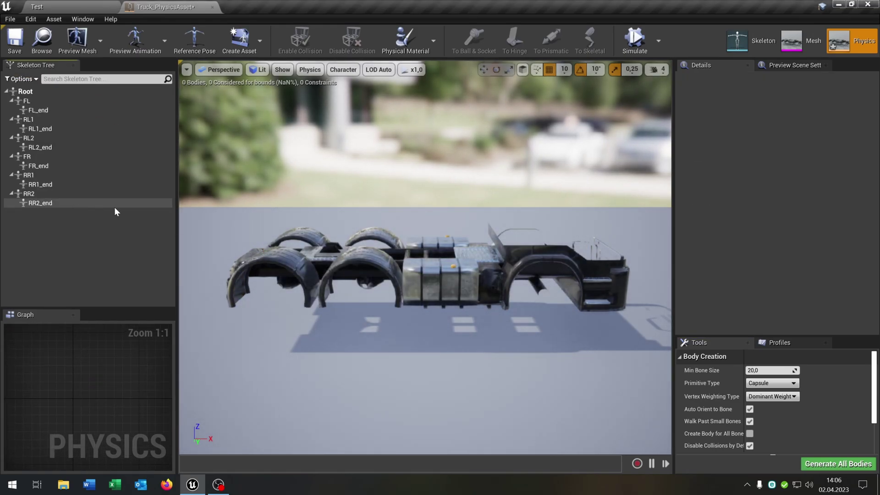
{"action": "left_click", "coordinate": [54, 92]}
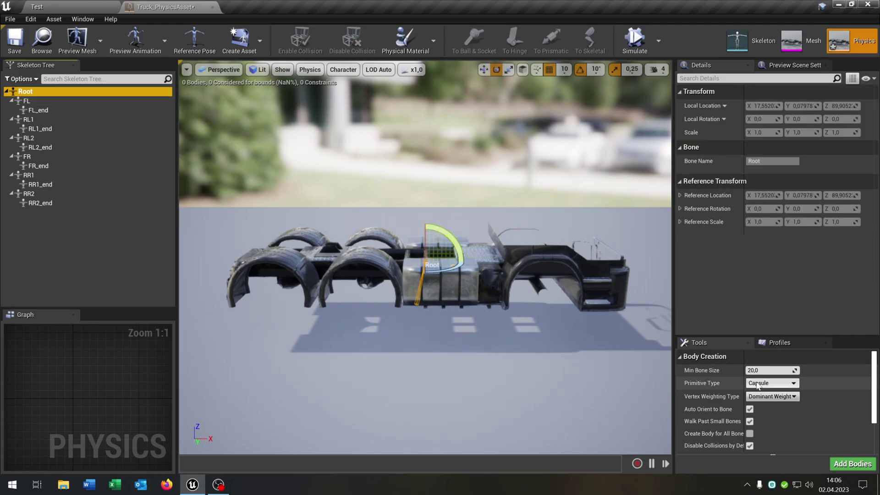
{"action": "left_click", "coordinate": [772, 382]}
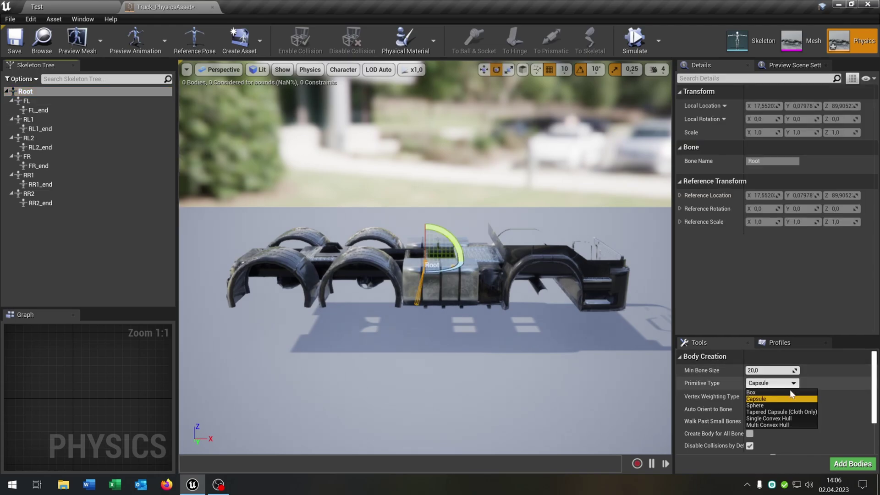
{"action": "left_click", "coordinate": [767, 425]}
{"action": "left_click", "coordinate": [852, 464]}
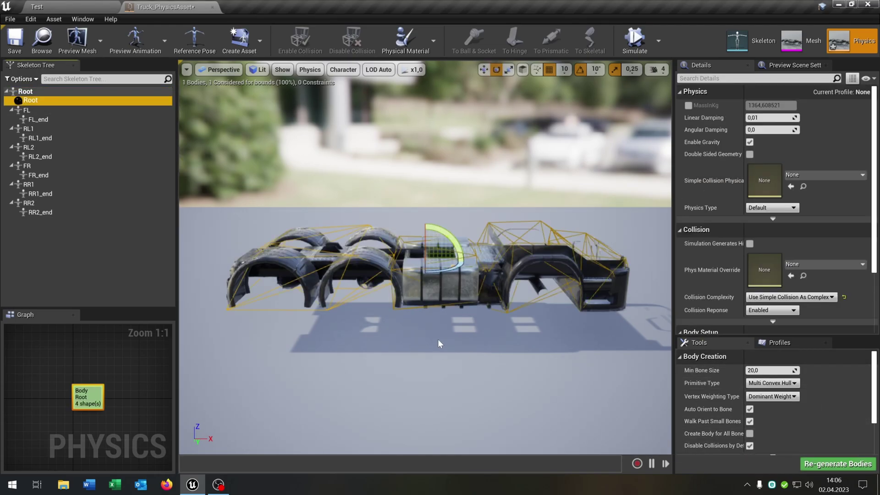
Add sphere bodies to the FL, RL1, RL2, FR, RR1 and RR2 wheel bones.
{"action": "left_click", "coordinate": [36, 111]}
{"action": "left_click", "coordinate": [32, 129], "text": "ctrl"}
{"action": "left_click", "coordinate": [46, 147], "text": "ctrl"}
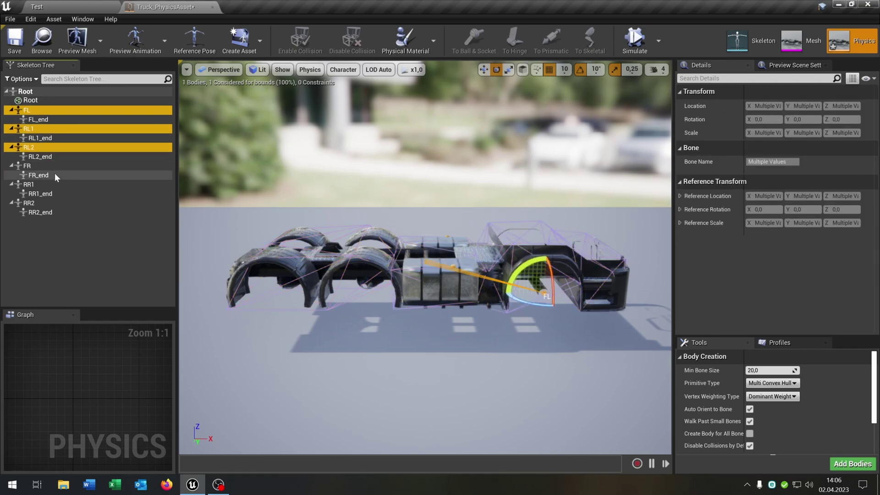
{"action": "left_click", "coordinate": [50, 166], "text": "ctrl"}
{"action": "left_click", "coordinate": [48, 184], "text": "ctrl"}
{"action": "left_click", "coordinate": [55, 203], "text": "ctrl"}
{"action": "left_click", "coordinate": [772, 383]}
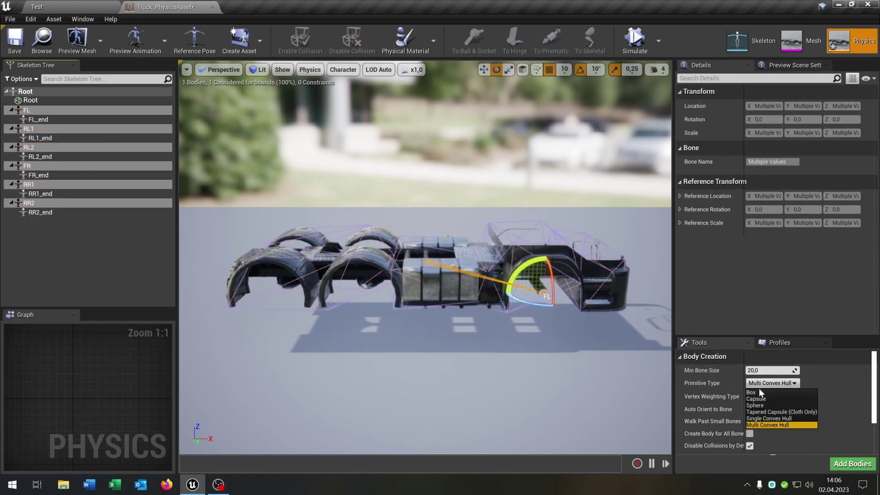
{"action": "left_click", "coordinate": [765, 397]}
{"action": "left_click", "coordinate": [852, 464]}
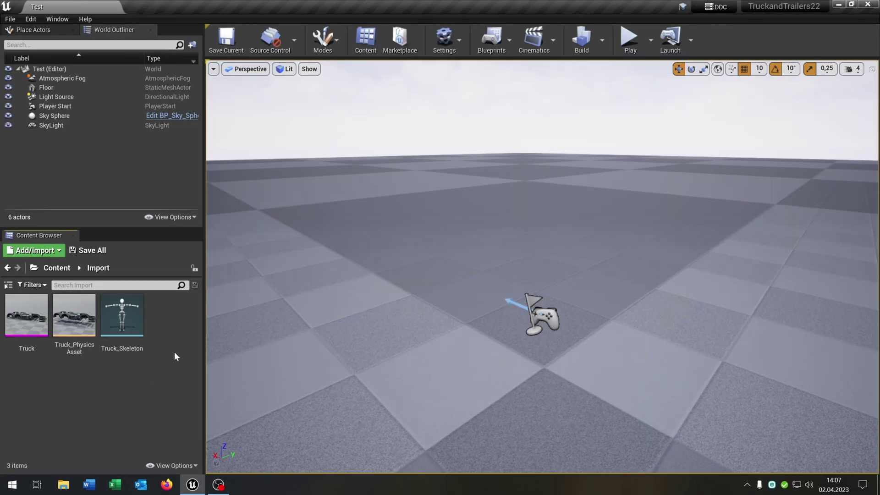
Create a VehicleAnimInstance animation blueprint for Truck_Skeleton named Truck_AB and open it.
{"action": "right_click", "coordinate": [169, 325]}
{"action": "mouse_move", "coordinate": [236, 311]}
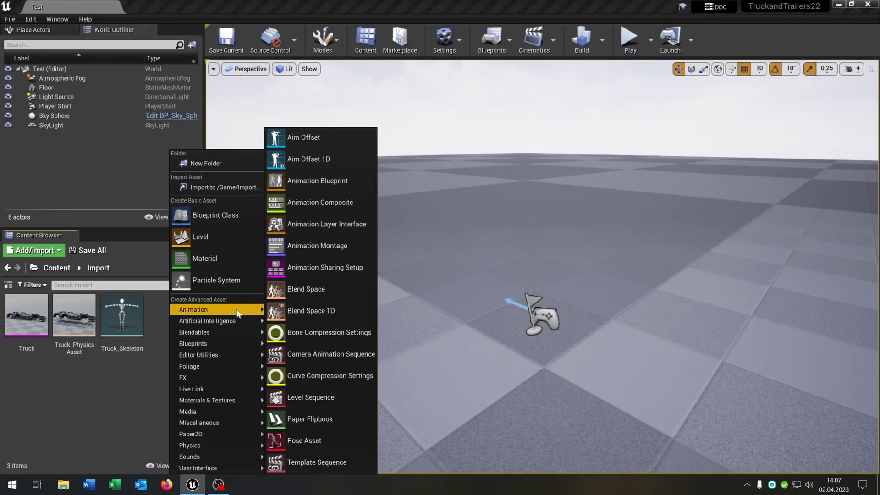
{"action": "left_click", "coordinate": [339, 182]}
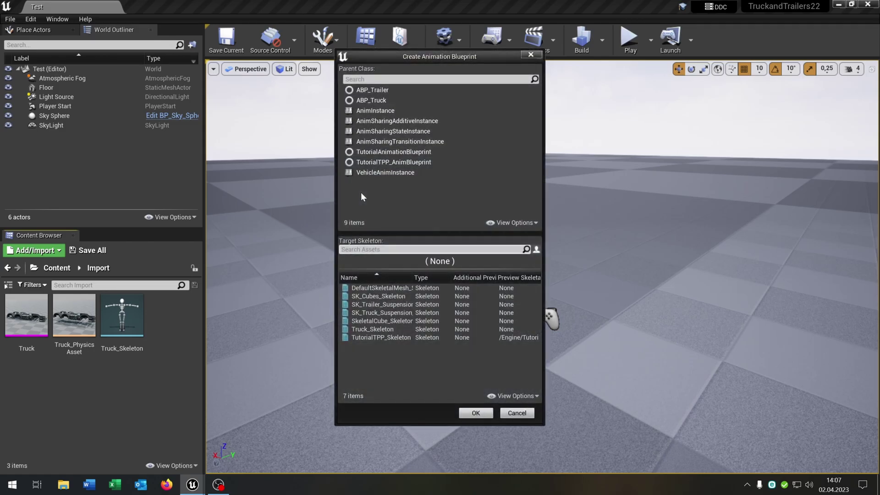
{"action": "left_click", "coordinate": [407, 173]}
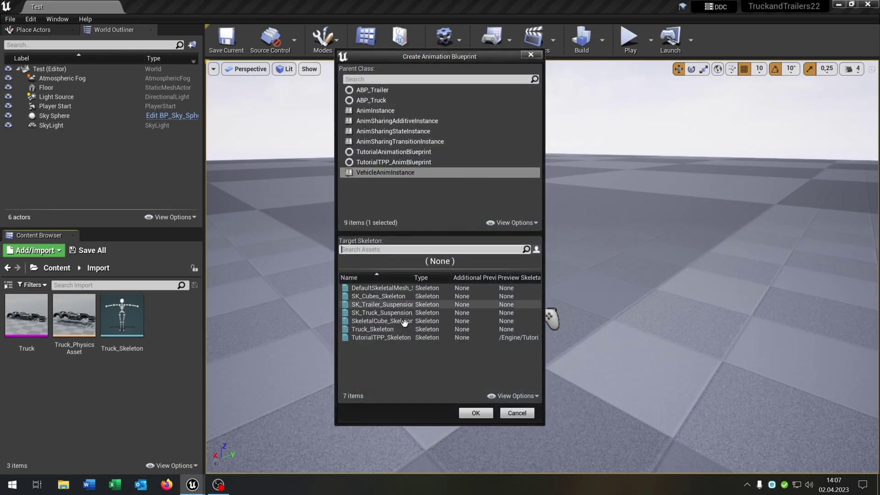
{"action": "left_click", "coordinate": [382, 329]}
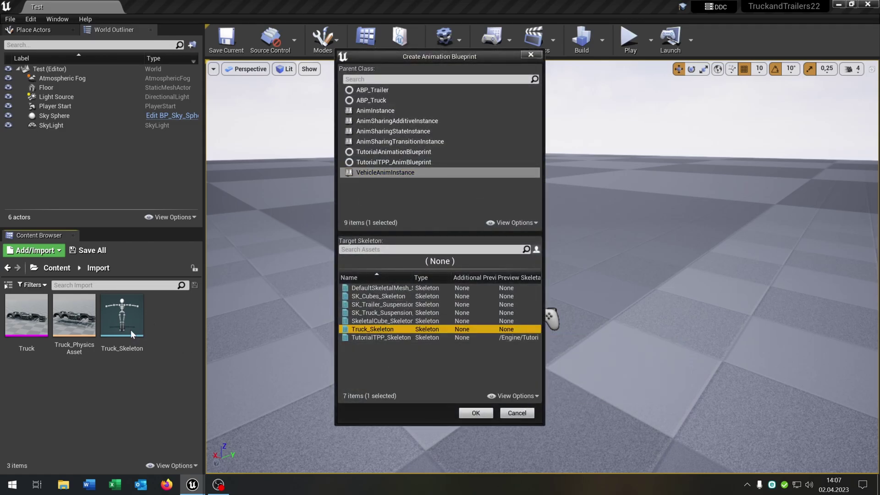
{"action": "left_click", "coordinate": [476, 413]}
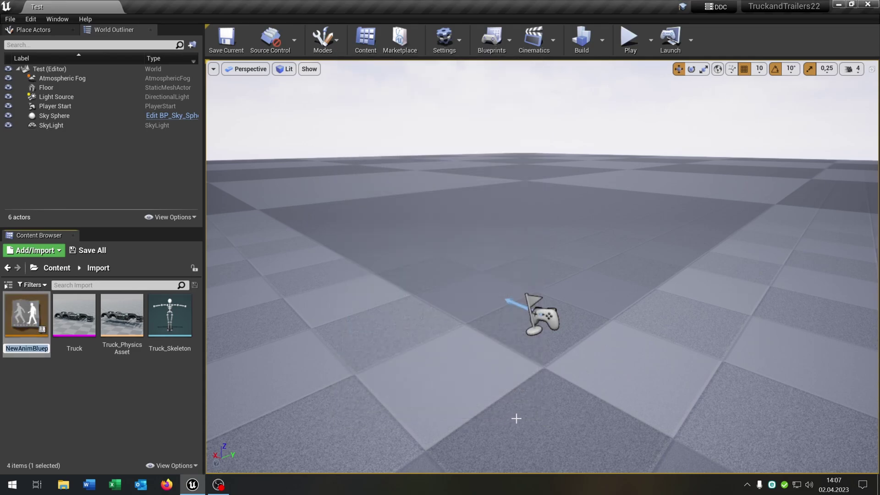
{"action": "type", "text": "Truck_AB"}
{"action": "key", "text": "Return"}
{"action": "key", "text": "Return"}
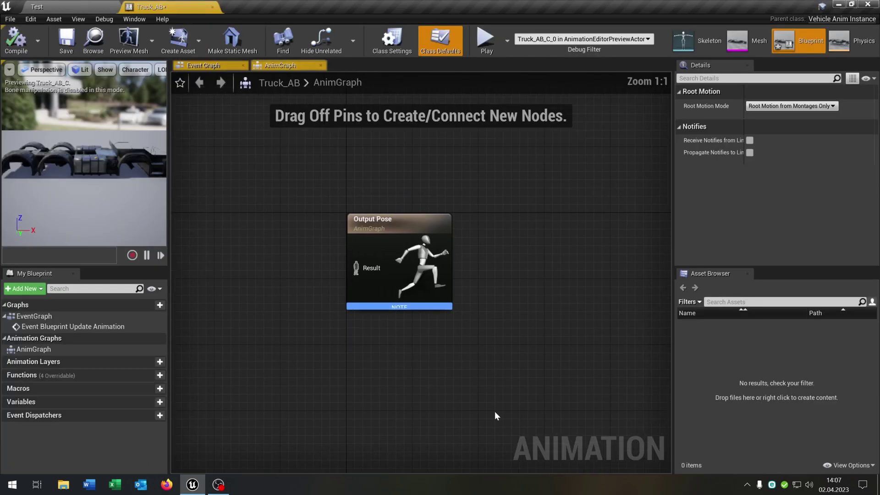
Add a Wheel Handler node and wire its pose into Output Pose.
{"action": "right_click", "coordinate": [279, 289]}
{"action": "type", "text": "wh"}
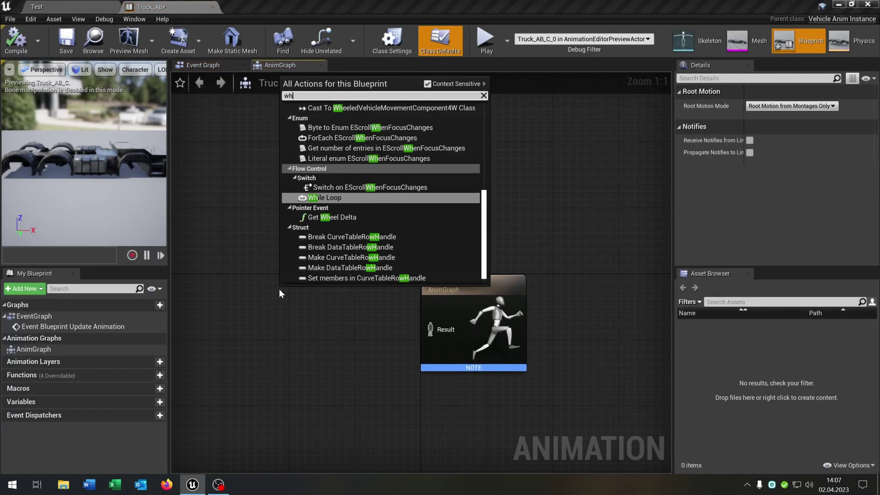
{"action": "type", "text": "eel"}
{"action": "left_click", "coordinate": [344, 117]}
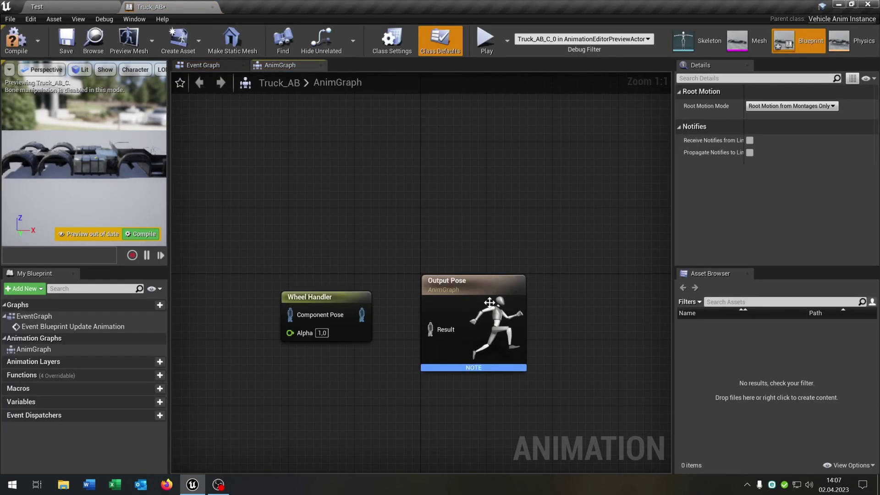
{"action": "left_click_drag", "start_coordinate": [489, 302], "coordinate": [621, 295]}
{"action": "left_click_drag", "start_coordinate": [361, 314], "coordinate": [562, 321]}
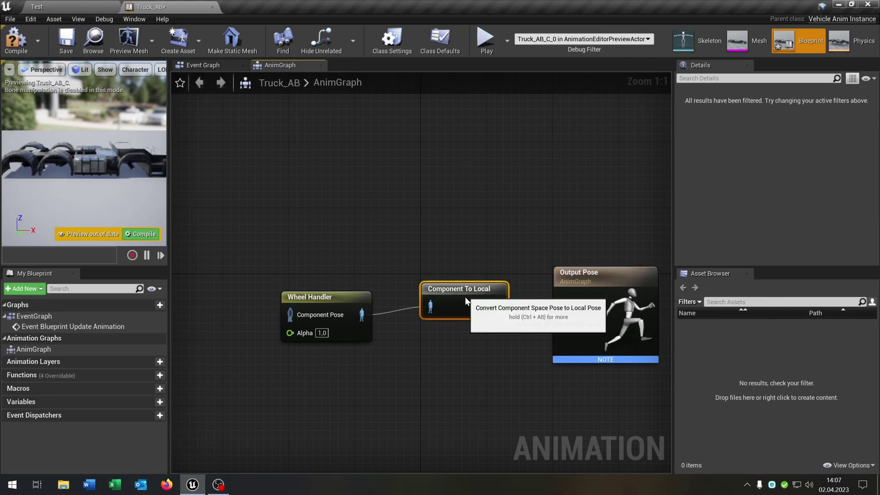
{"action": "right_click_drag", "start_coordinate": [375, 364], "coordinate": [556, 332]}
Feed a Mesh Space Ref Pose node into Wheel Handler, then compile, save and close Truck_AB.
{"action": "right_click", "coordinate": [342, 289]}
{"action": "type", "text": "mesh re"}
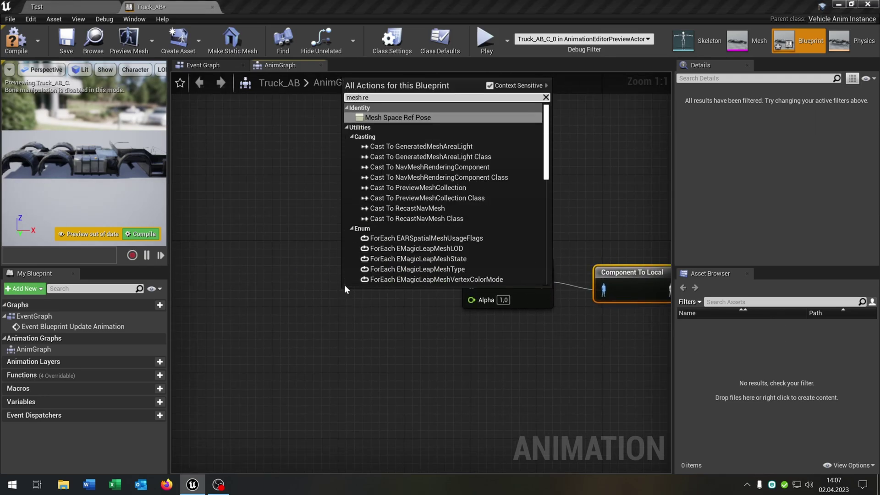
{"action": "key", "text": "Return"}
{"action": "left_click_drag", "start_coordinate": [403, 297], "coordinate": [477, 288]}
{"action": "left_click", "coordinate": [16, 39]}
{"action": "left_click", "coordinate": [66, 39]}
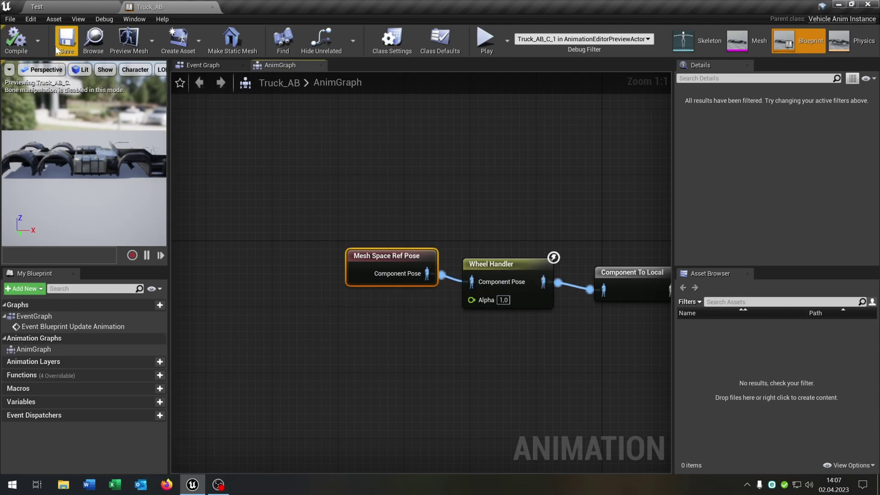
{"action": "left_click", "coordinate": [212, 7]}
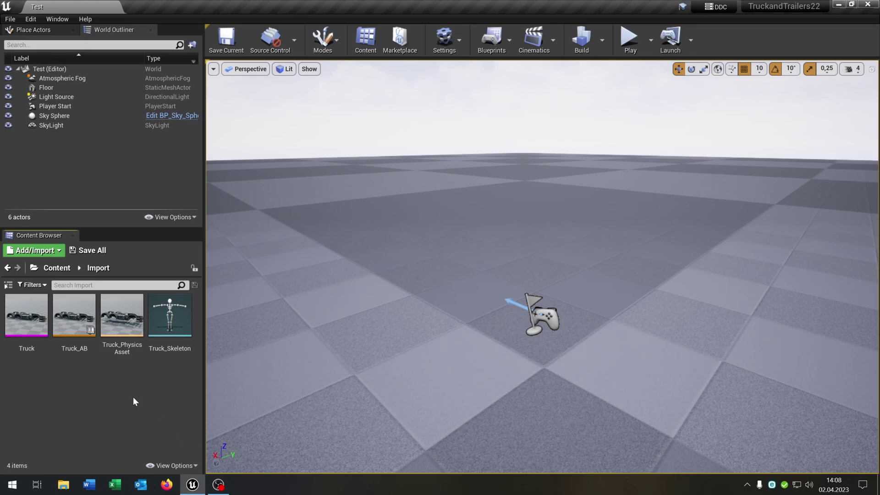
Create a VehicleWheel blueprint named Truck_Wheel and save it.
{"action": "right_click", "coordinate": [116, 375]}
{"action": "left_click", "coordinate": [194, 120]}
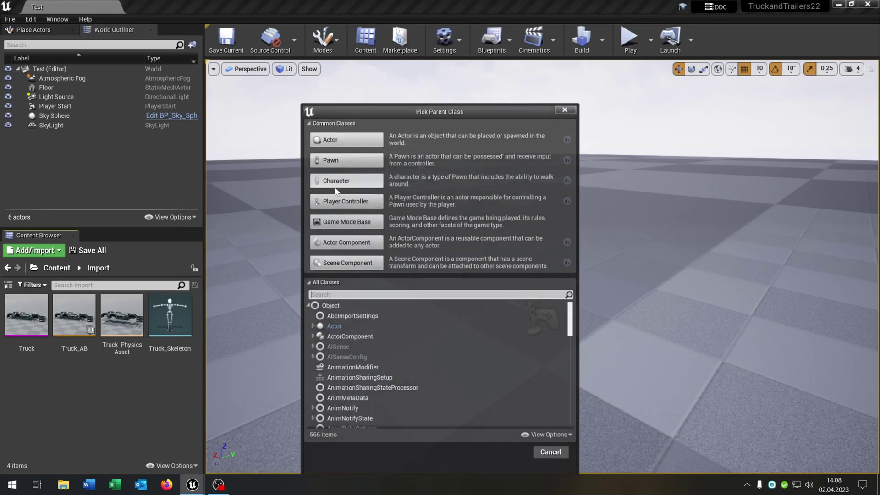
{"action": "type", "text": "wheel"}
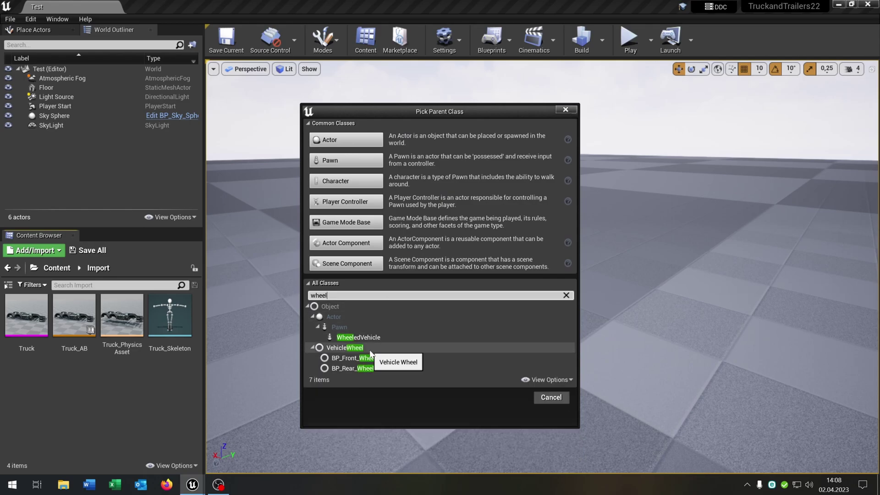
{"action": "left_click", "coordinate": [369, 350]}
{"action": "left_click", "coordinate": [509, 397]}
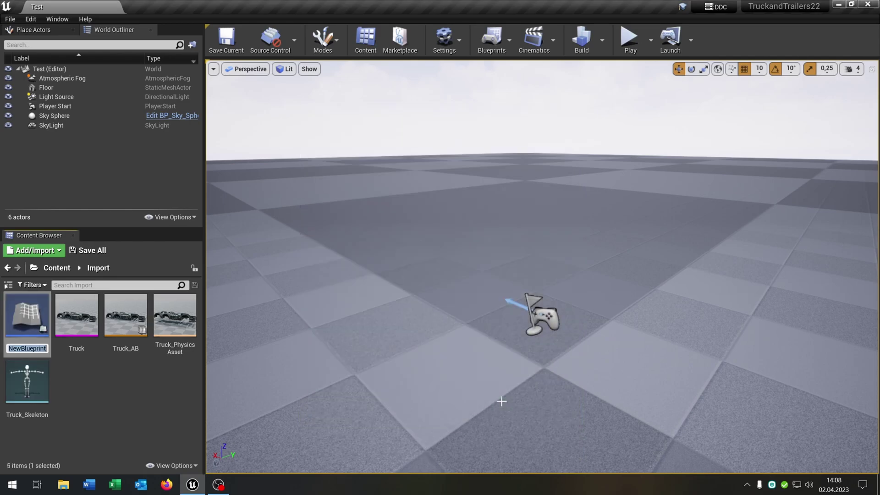
{"action": "type", "text": "Truck_Wheel"}
{"action": "key", "text": "Return"}
{"action": "key", "text": "Return"}
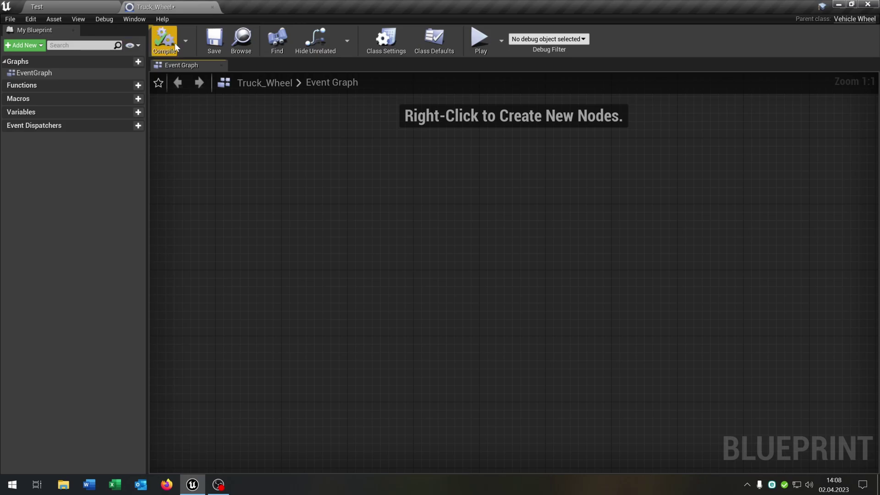
{"action": "left_click", "coordinate": [212, 44]}
{"action": "left_click", "coordinate": [213, 7]}
Set Truck_Wheel's Shape Radius to 55 and compile it.
{"action": "double_click", "coordinate": [44, 384]}
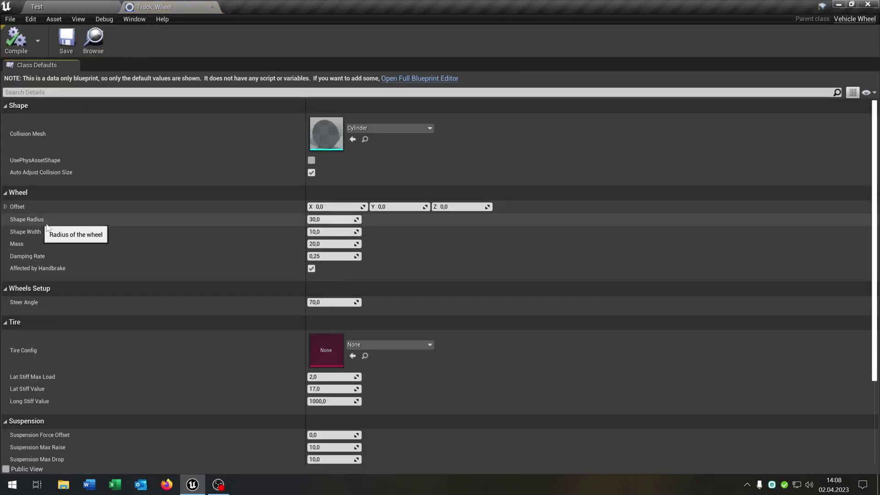
{"action": "left_click", "coordinate": [335, 222]}
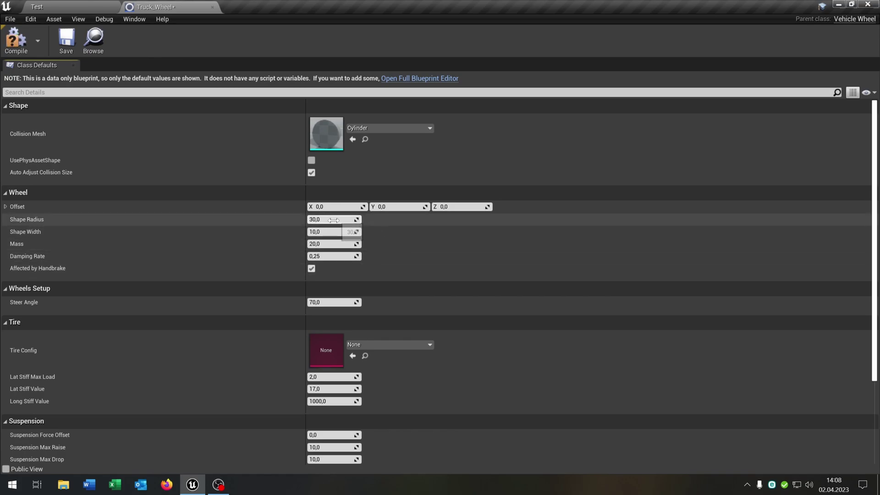
{"action": "type", "text": "55"}
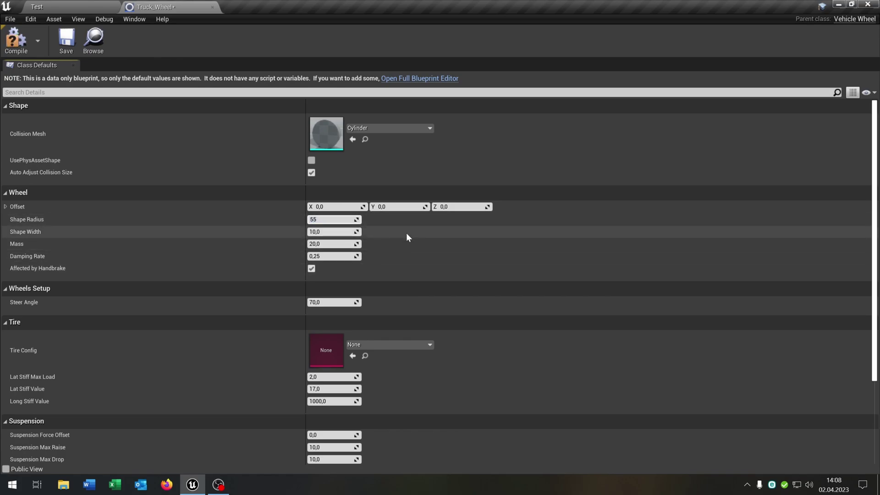
{"action": "key", "text": "Return"}
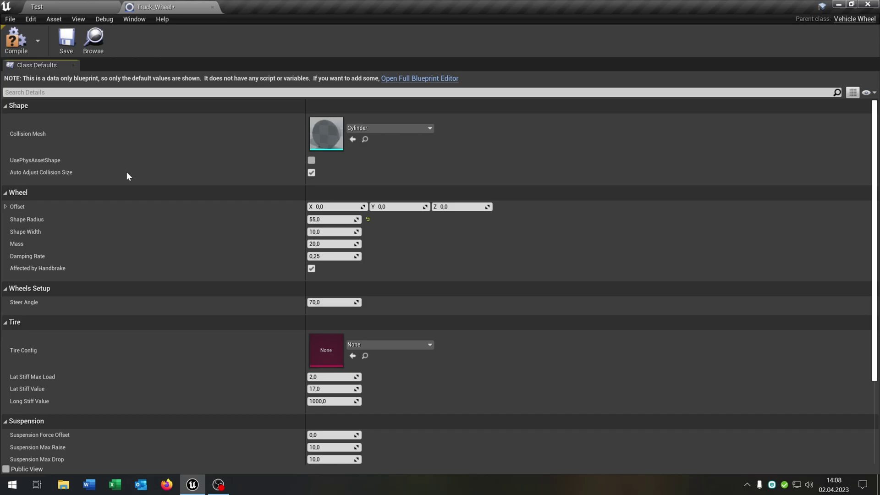
{"action": "left_click", "coordinate": [15, 41]}
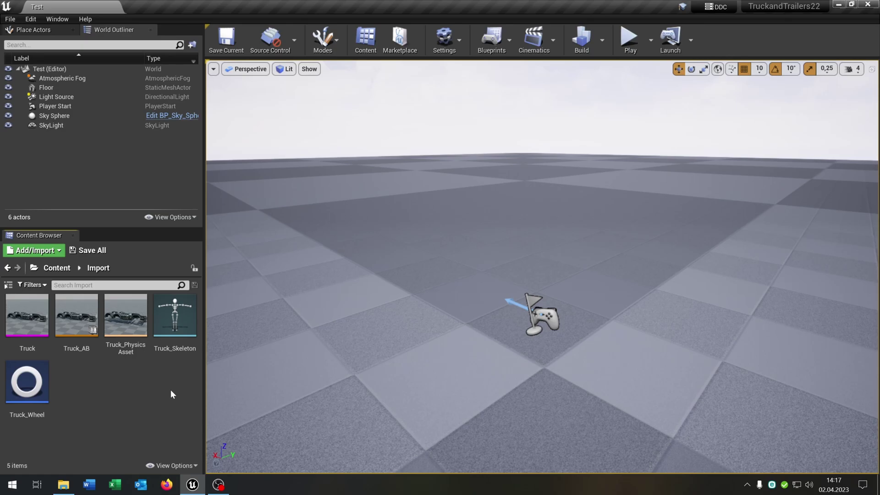
Create a Pawn blueprint class named Truck_BP.
{"action": "right_click", "coordinate": [115, 389]}
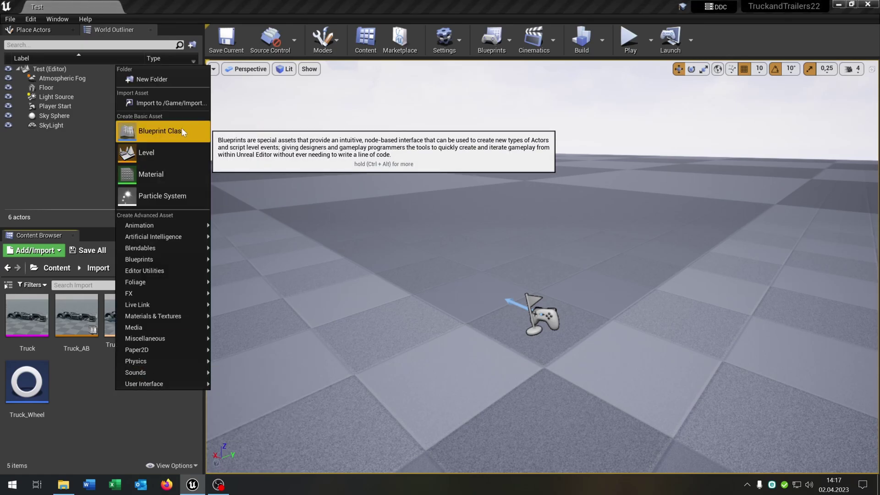
{"action": "left_click", "coordinate": [191, 137]}
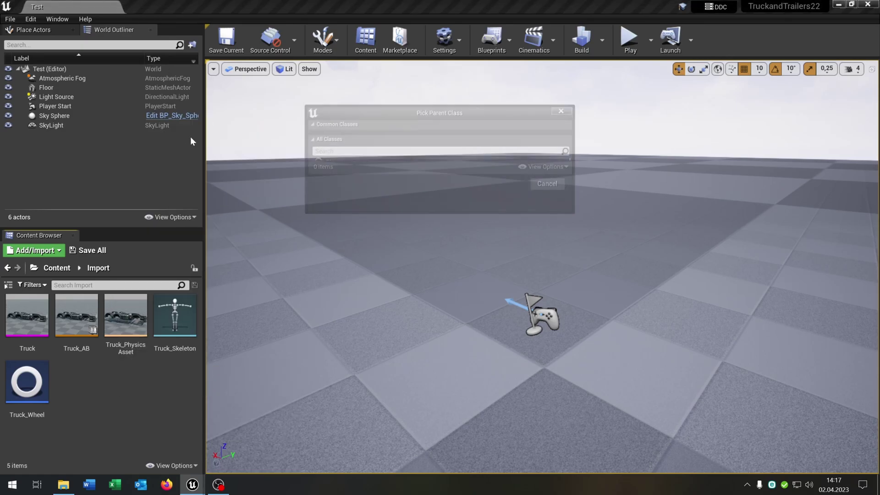
{"action": "left_click", "coordinate": [367, 160]}
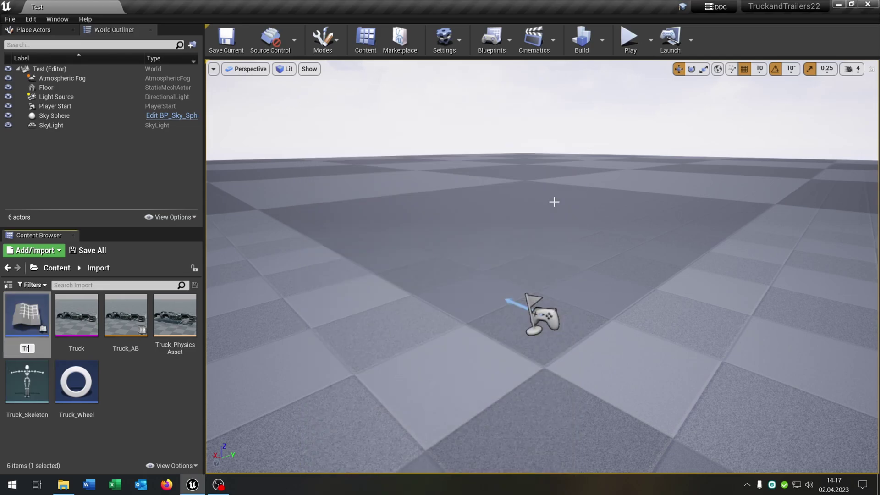
{"action": "type", "text": "Truck_BP"}
{"action": "key", "text": "Return"}
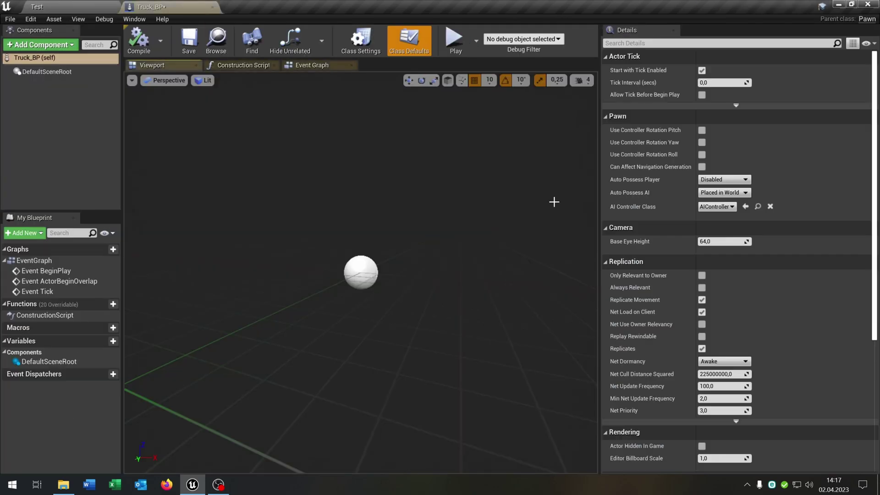
Add a Skeletal Mesh component and make it the blueprint's root component.
{"action": "left_click", "coordinate": [40, 44]}
{"action": "type", "text": "ske"}
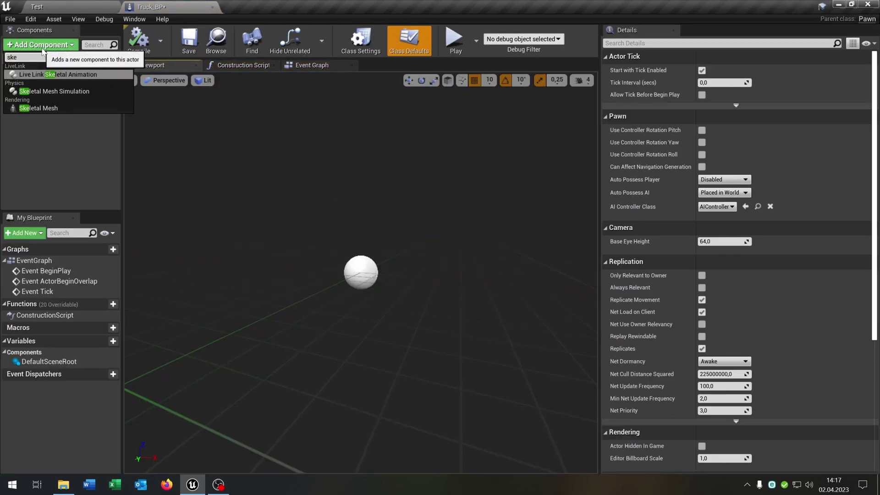
{"action": "left_click", "coordinate": [61, 109]}
{"action": "left_click_drag", "start_coordinate": [57, 86], "coordinate": [72, 71]}
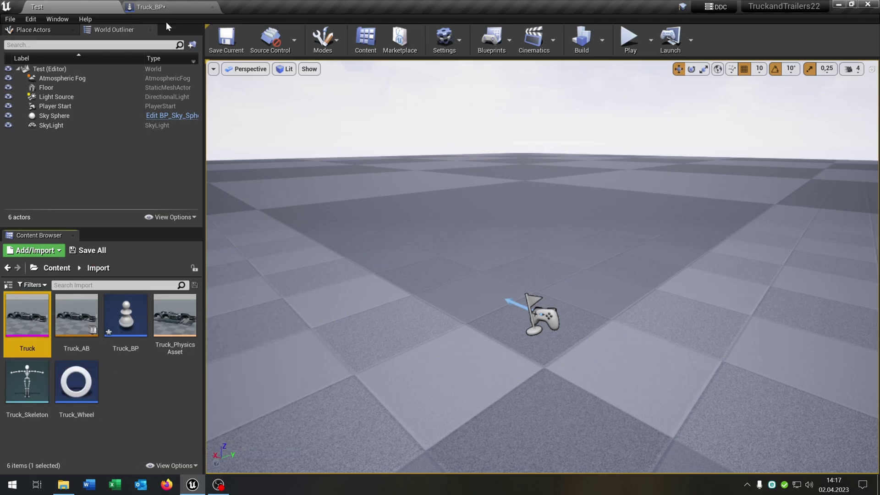
{"action": "left_click", "coordinate": [163, 7]}
Assign the Truck mesh and the Truck_AB_C animation class to the skeletal mesh.
{"action": "left_click", "coordinate": [743, 288]}
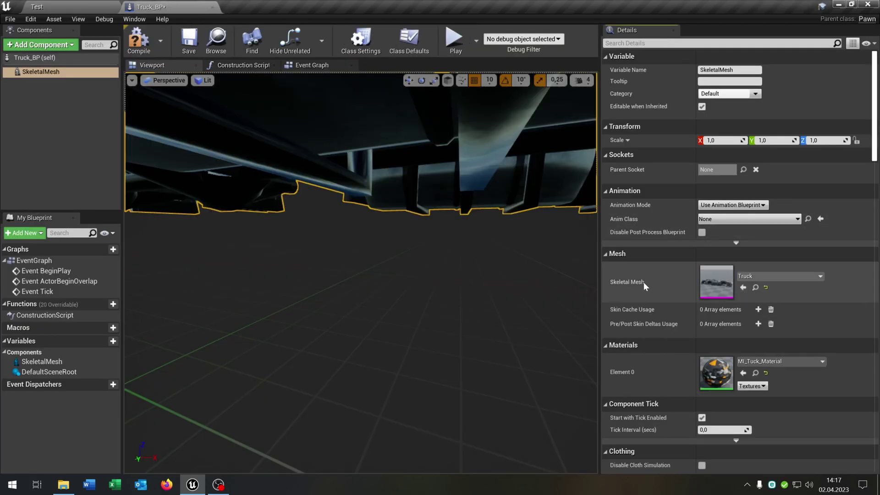
{"action": "key", "text": "f"}
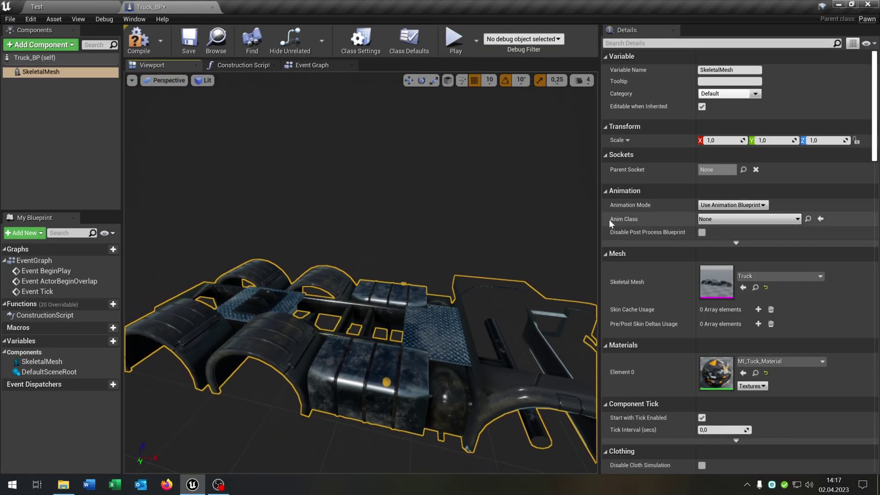
{"action": "left_click", "coordinate": [797, 219]}
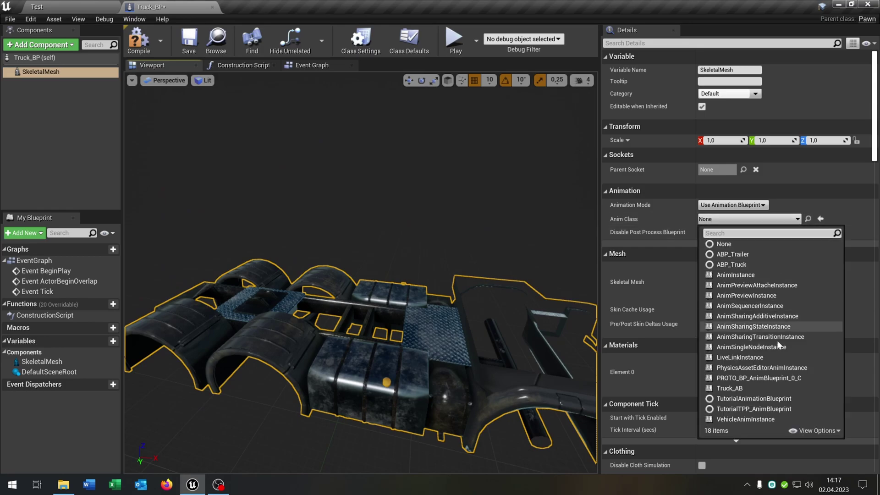
{"action": "left_click", "coordinate": [732, 388]}
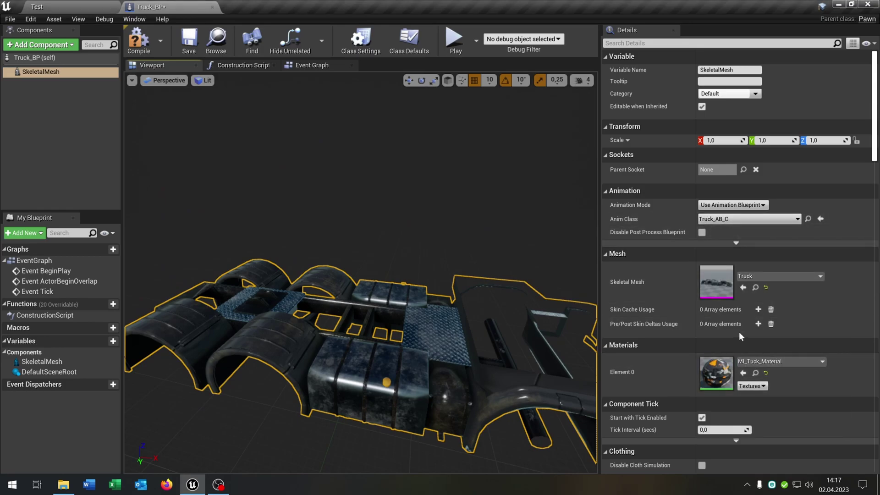
Set Custom collision with Query and Physics, Vehicle object type, all responses Block, then compile.
{"action": "scroll", "coordinate": [735, 325], "scroll_direction": "down", "scroll_amount": 10}
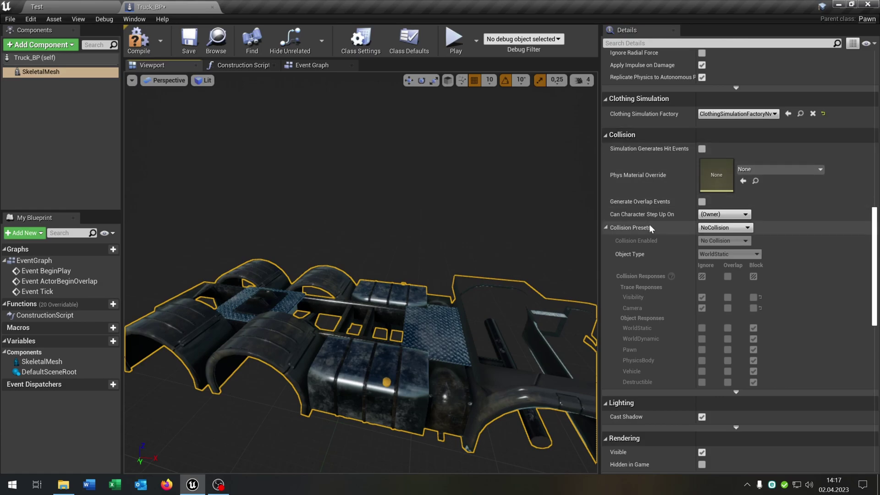
{"action": "left_click", "coordinate": [728, 228]}
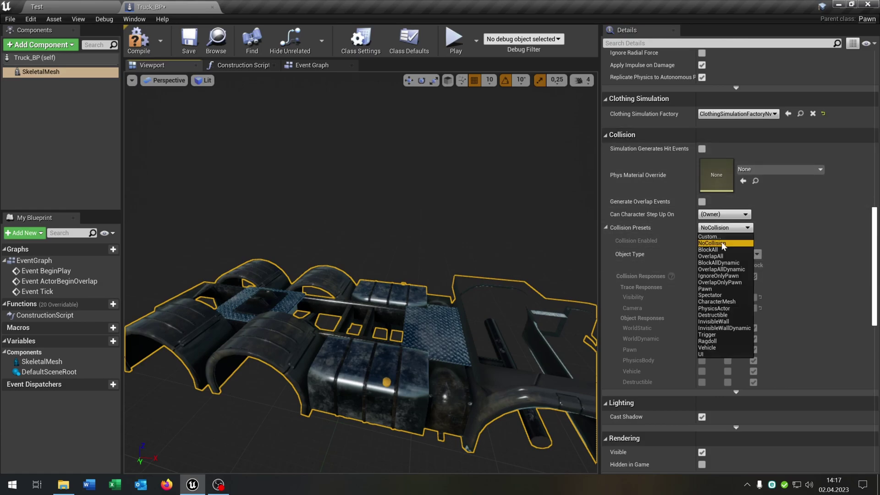
{"action": "left_click", "coordinate": [718, 237]}
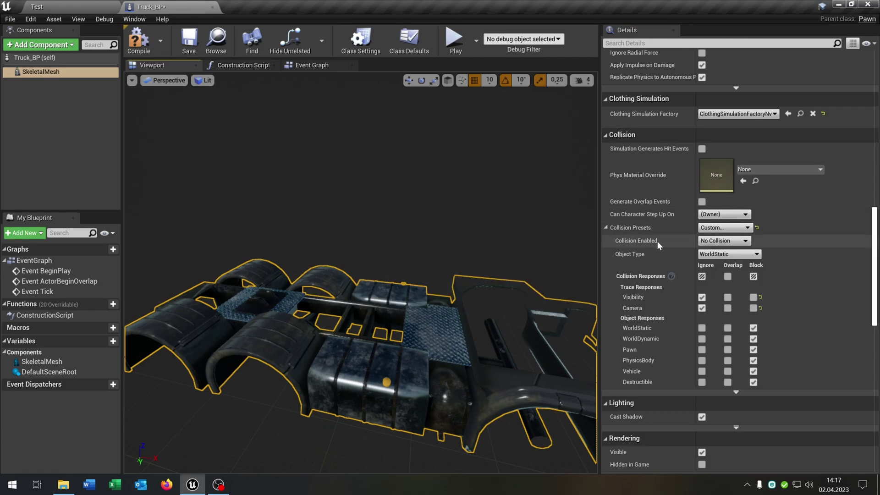
{"action": "left_click", "coordinate": [721, 241]}
{"action": "left_click", "coordinate": [722, 271]}
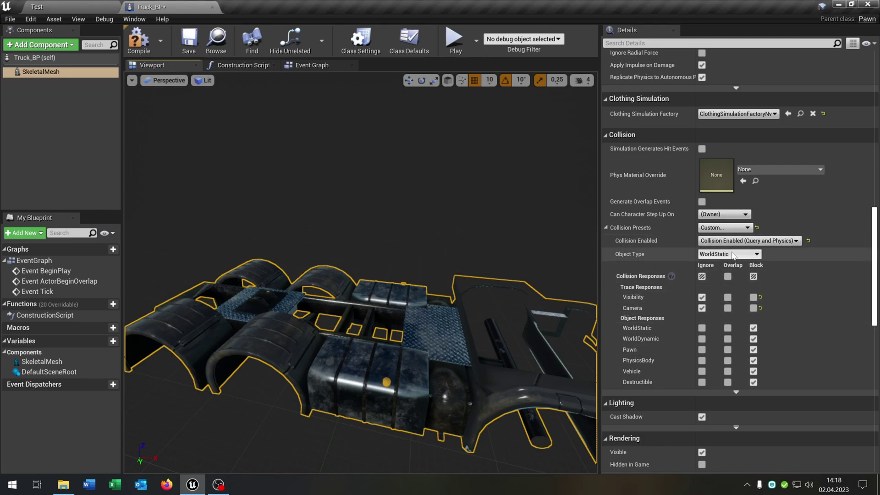
{"action": "left_click", "coordinate": [732, 255]}
{"action": "left_click", "coordinate": [724, 287]}
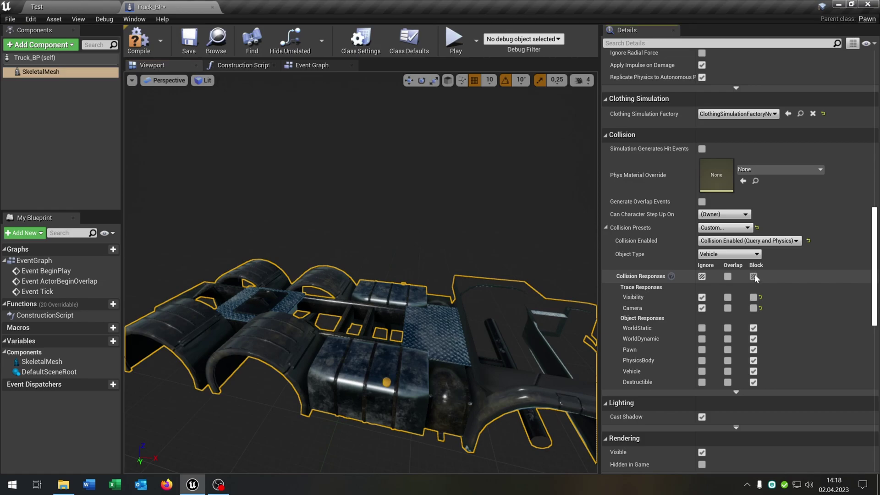
{"action": "left_click", "coordinate": [753, 276]}
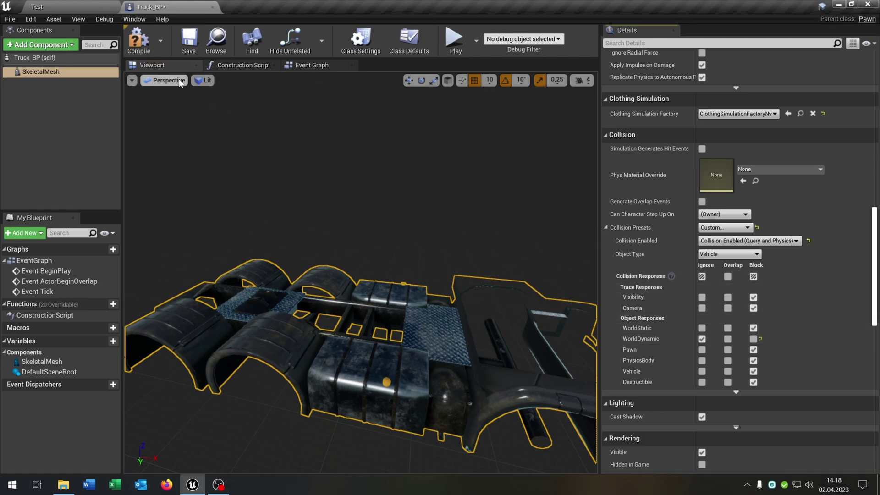
{"action": "left_click", "coordinate": [139, 44]}
{"action": "right_click_drag", "start_coordinate": [394, 303], "coordinate": [394, 316]}
{"action": "scroll", "coordinate": [395, 303], "scroll_direction": "down", "scroll_amount": 5}
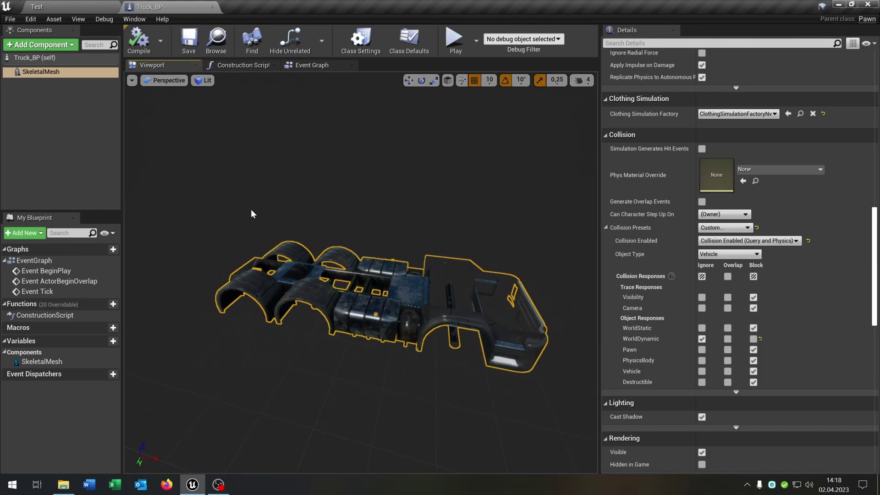
Add ST_Truck_Wheel_B as a static-mesh component and duplicate it into B1, B2 and B3.
{"action": "left_click", "coordinate": [59, 7]}
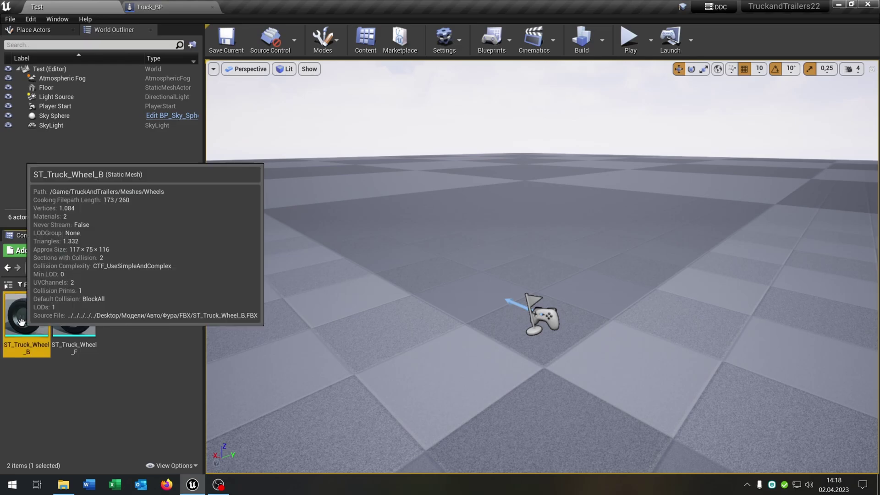
{"action": "left_click", "coordinate": [170, 7]}
{"action": "left_click", "coordinate": [61, 48]}
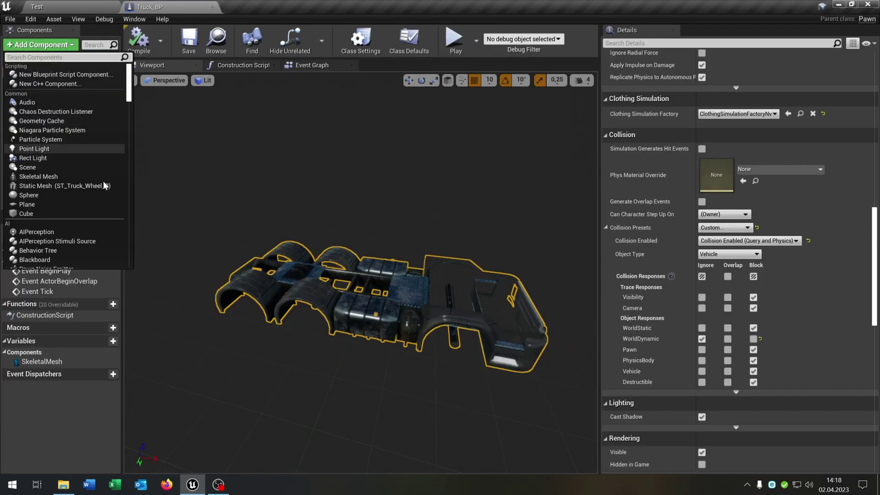
{"action": "left_click", "coordinate": [67, 188]}
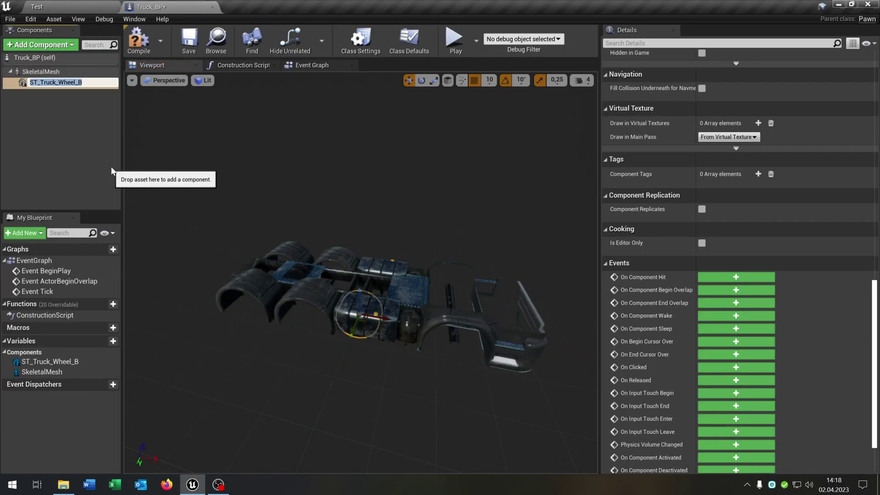
{"action": "left_click", "coordinate": [110, 168]}
{"action": "left_click", "coordinate": [81, 81]}
{"action": "key", "text": "ctrl+w"}
{"action": "key", "text": "ctrl+d"}
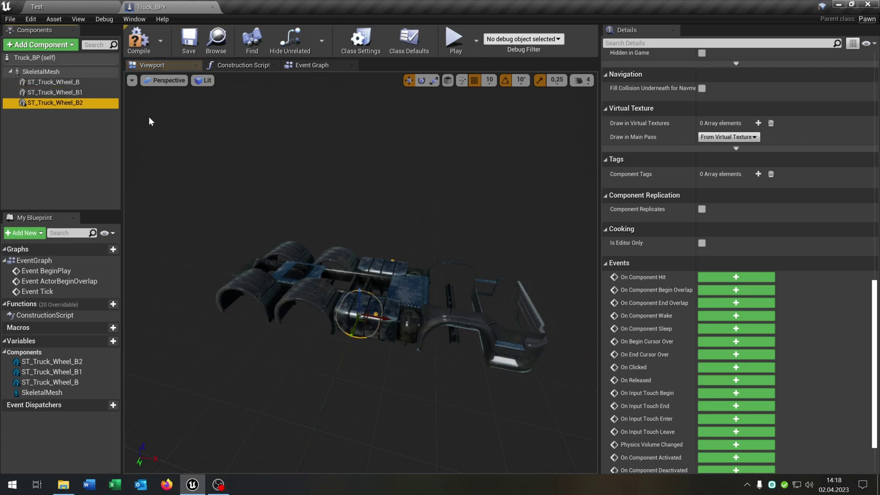
{"action": "key", "text": "ctrl+d"}
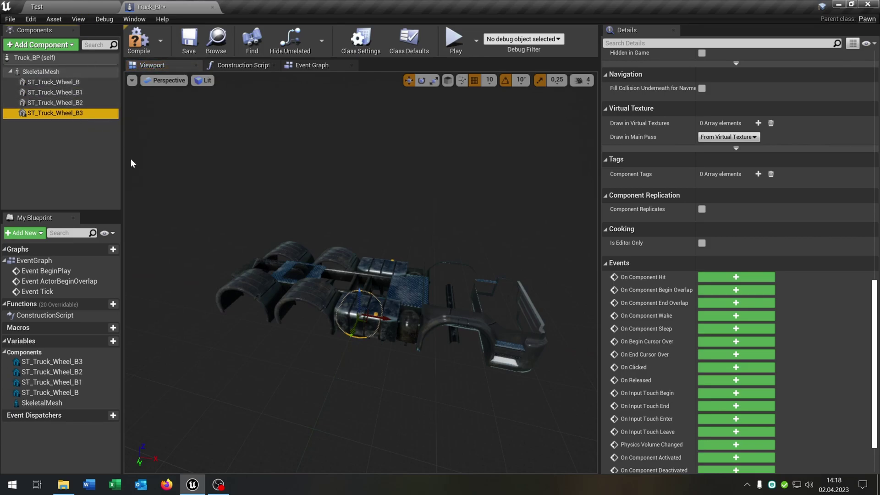
Add the front wheel mesh ST_Truck_Wheel_F as another static-mesh component.
{"action": "left_click", "coordinate": [86, 5]}
{"action": "left_click", "coordinate": [154, 7]}
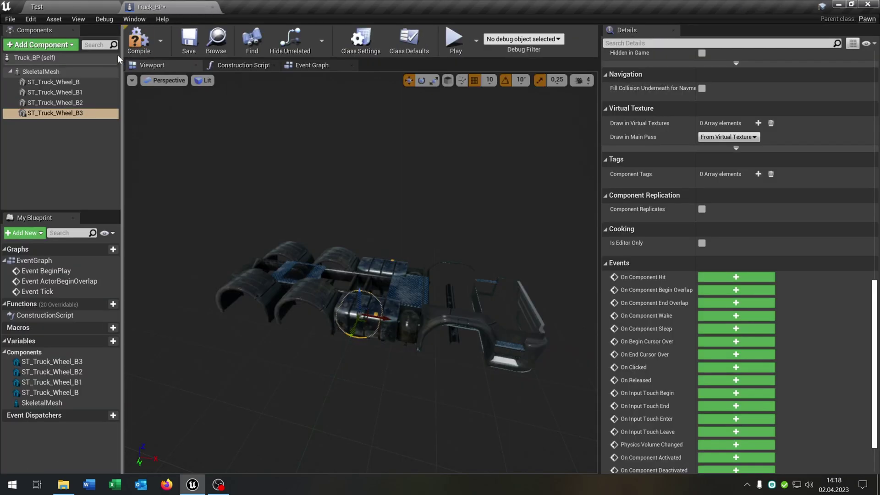
{"action": "left_click", "coordinate": [39, 44]}
{"action": "left_click", "coordinate": [100, 185]}
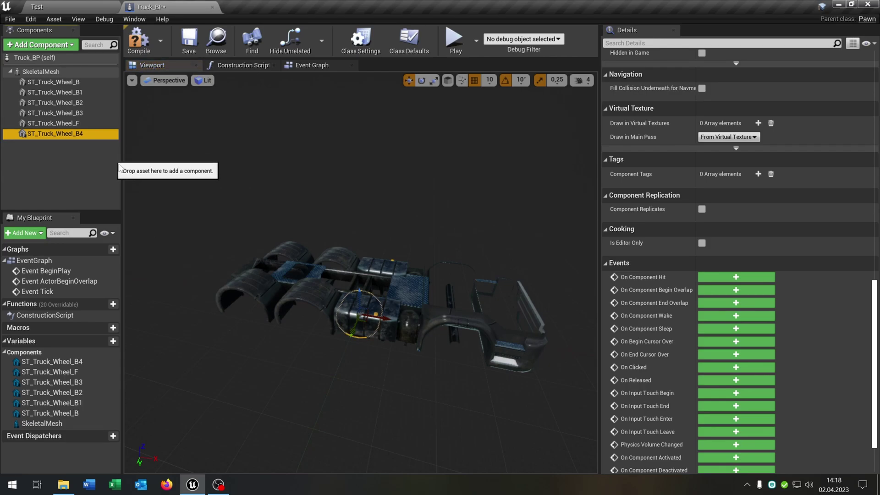
Attach wheels B, B1, B2 and B3 to the RL1, RL2, RR1 and RR2 sockets.
{"action": "left_click", "coordinate": [85, 83]}
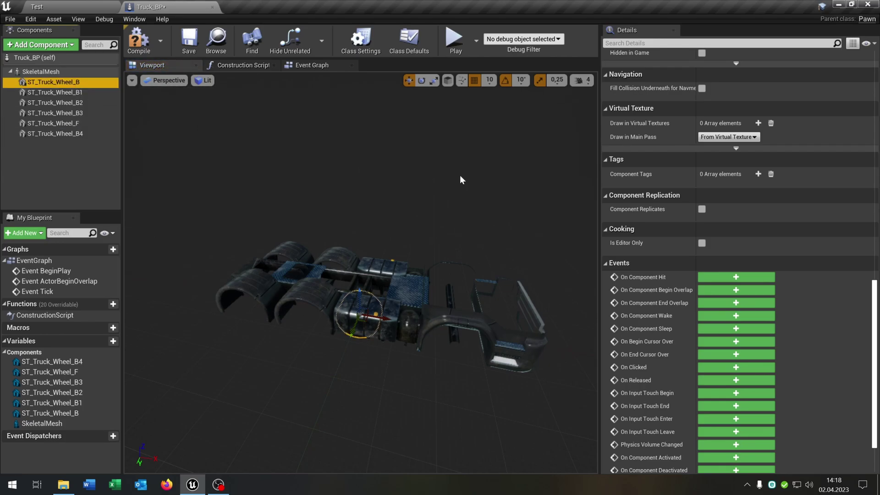
{"action": "scroll", "coordinate": [653, 201], "scroll_direction": "up", "scroll_amount": 15}
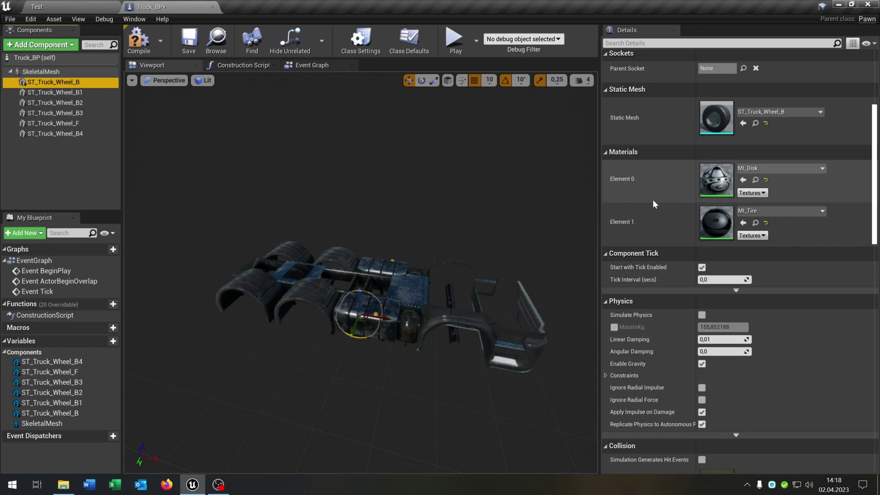
{"action": "scroll", "coordinate": [653, 204], "scroll_direction": "up", "scroll_amount": 3}
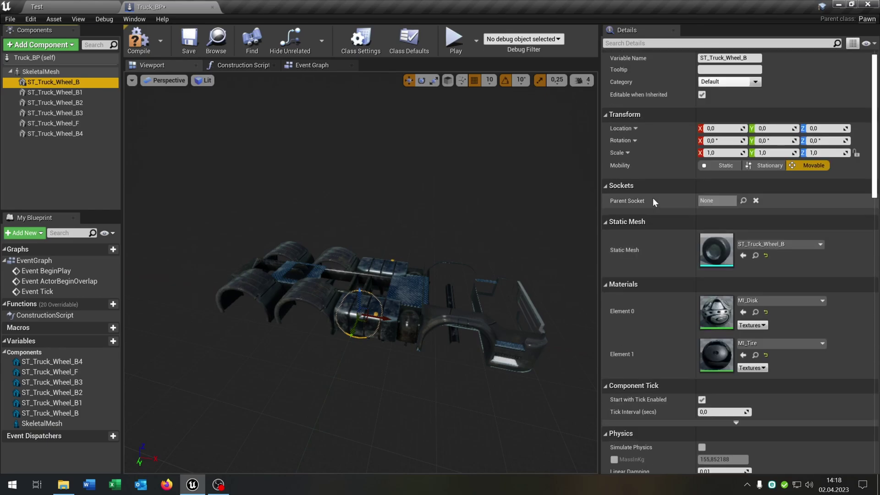
{"action": "left_click", "coordinate": [743, 201]}
{"action": "left_click", "coordinate": [761, 268]}
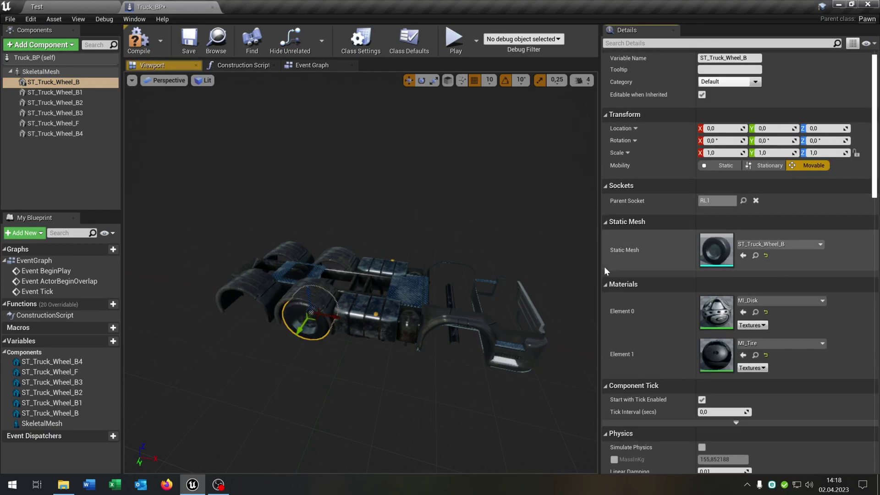
{"action": "left_click", "coordinate": [55, 93]}
{"action": "left_click", "coordinate": [743, 200]}
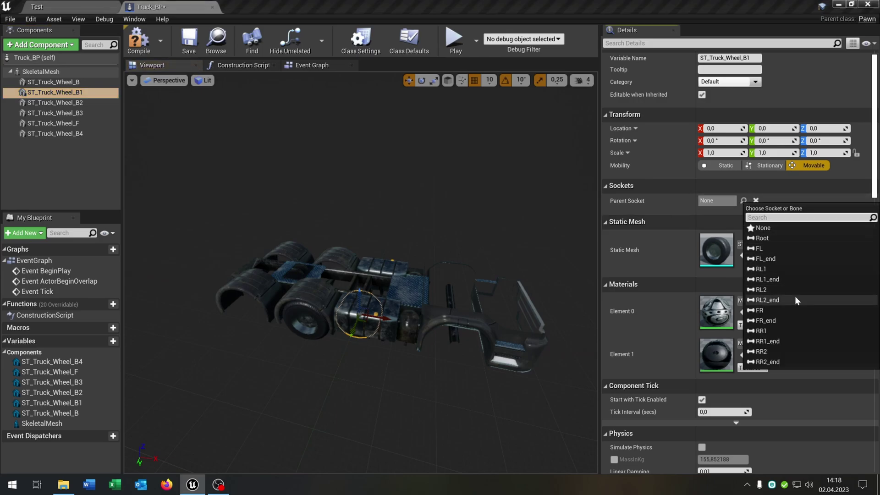
{"action": "left_click", "coordinate": [774, 290]}
{"action": "left_click", "coordinate": [55, 103]}
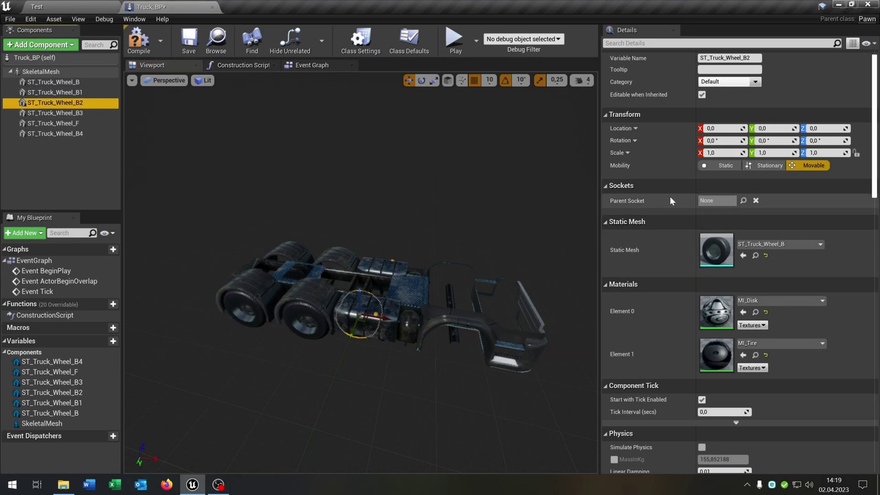
{"action": "left_click", "coordinate": [742, 202]}
{"action": "left_click", "coordinate": [766, 329]}
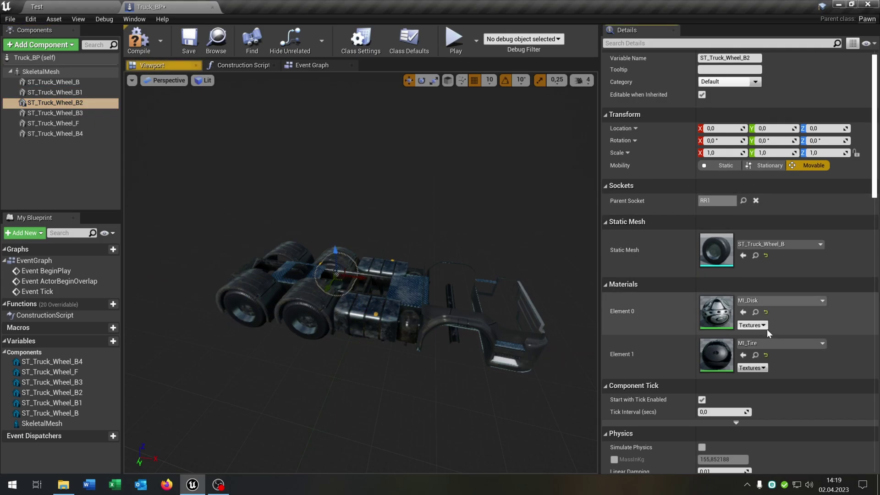
{"action": "left_click", "coordinate": [55, 113]}
{"action": "left_click", "coordinate": [742, 201]}
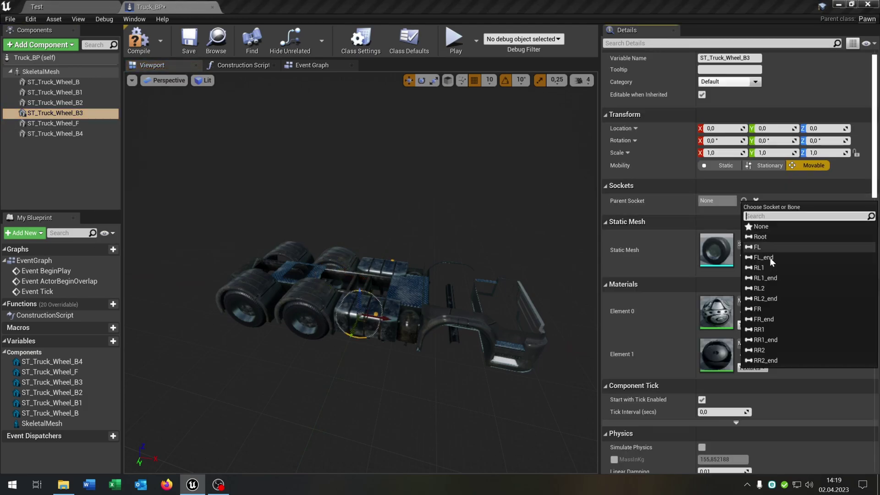
{"action": "left_click", "coordinate": [778, 350]}
Attach ST_Truck_Wheel_F to the FL socket and ST_Truck_Wheel_B4 to FR.
{"action": "left_click", "coordinate": [53, 123]}
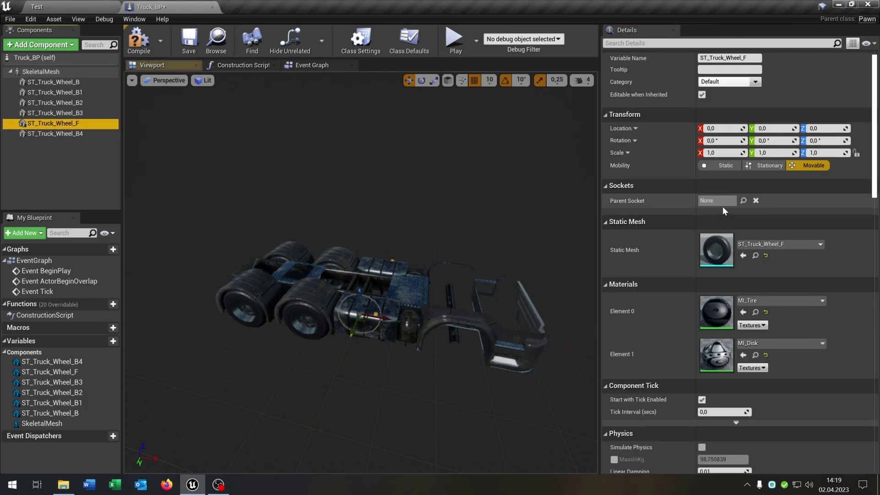
{"action": "left_click", "coordinate": [743, 201]}
{"action": "left_click", "coordinate": [773, 251]}
{"action": "left_click", "coordinate": [55, 134]}
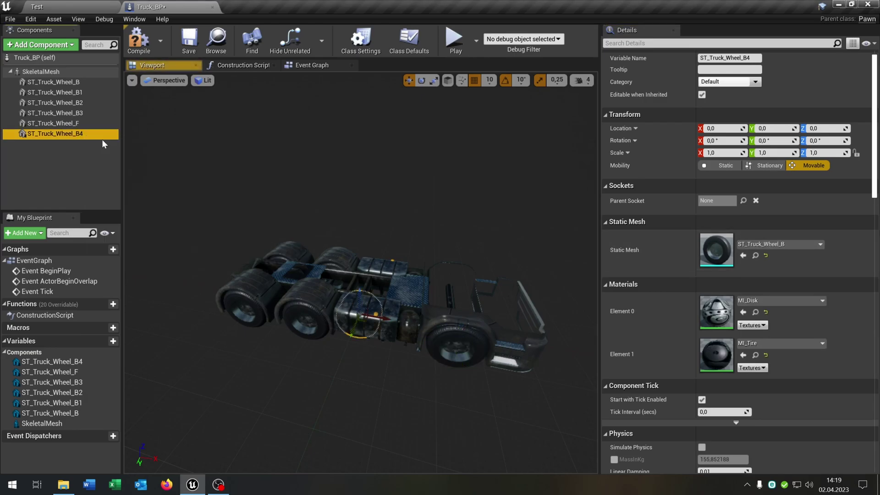
{"action": "left_click", "coordinate": [743, 200]}
{"action": "left_click", "coordinate": [774, 310]}
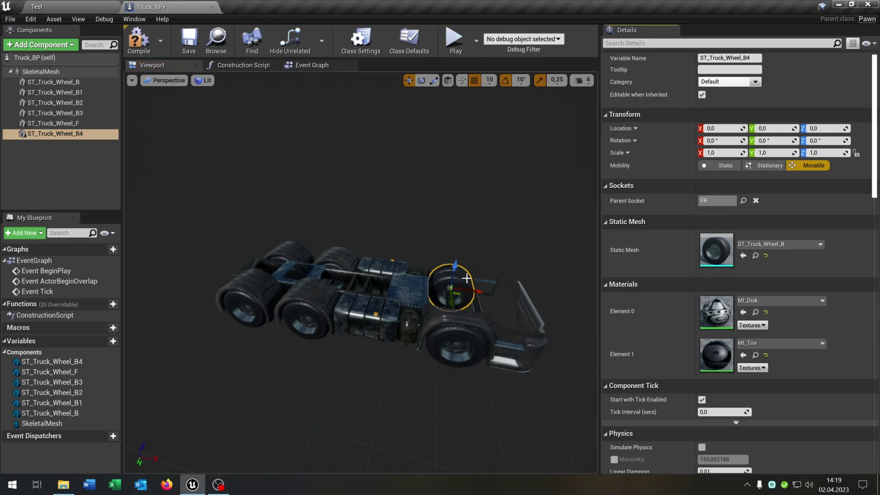
Rotate the left wheels B, B1 and F to 180 on Z.
{"action": "right_click_drag", "start_coordinate": [389, 275], "coordinate": [432, 288]}
{"action": "left_click", "coordinate": [283, 271]}
{"action": "left_click", "coordinate": [349, 262]}
{"action": "left_click", "coordinate": [463, 244], "text": "ctrl"}
{"action": "left_click", "coordinate": [285, 271], "text": "ctrl"}
{"action": "key", "text": "w"}
{"action": "left_click", "coordinate": [817, 70]}
{"action": "type", "text": "1"}
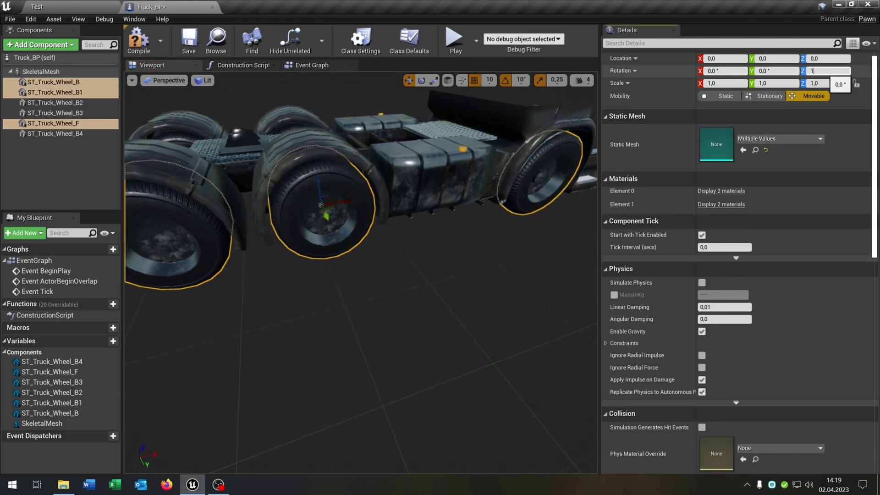
{"action": "type", "text": "80"}
{"action": "key", "text": "Return"}
{"action": "right_click_drag", "start_coordinate": [520, 240], "coordinate": [449, 238]}
{"action": "key", "text": "w"}
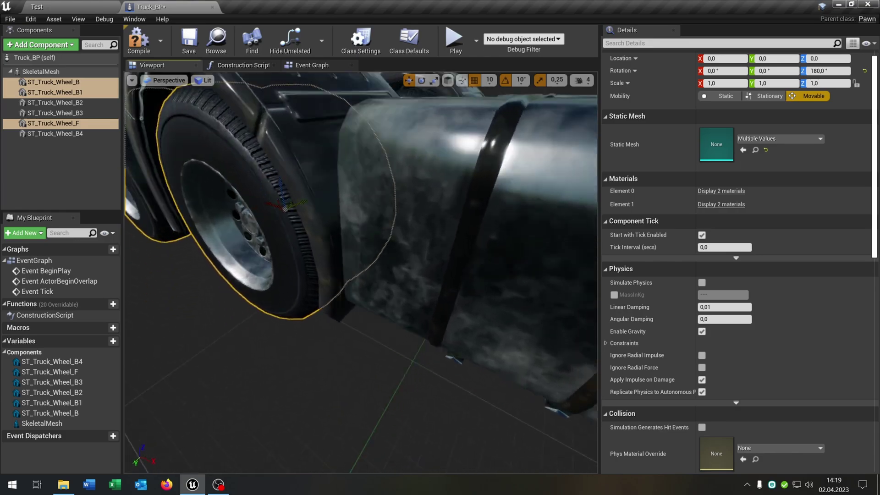
{"action": "right_click_drag", "start_coordinate": [320, 209], "coordinate": [323, 210]}
{"action": "key", "text": "s"}
{"action": "left_click", "coordinate": [320, 210]}
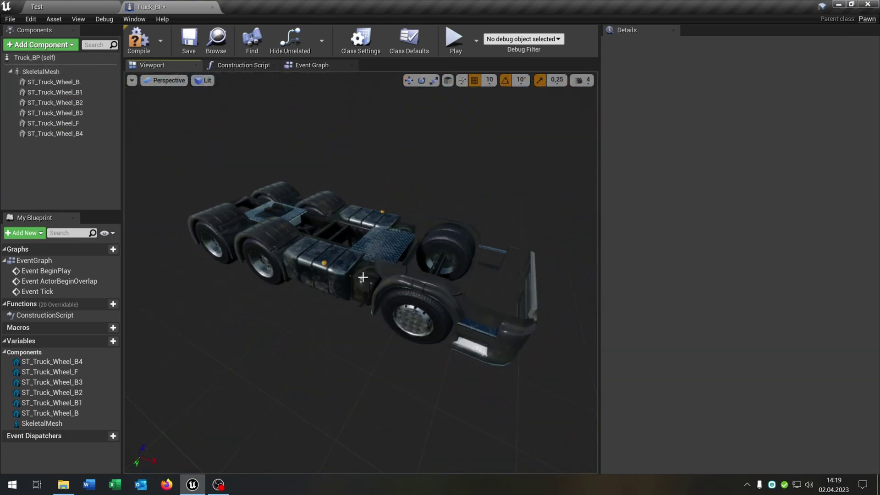
Add a Simple Wheeled Vehicle Movement component to Truck_BP.
{"action": "left_click", "coordinate": [55, 45]}
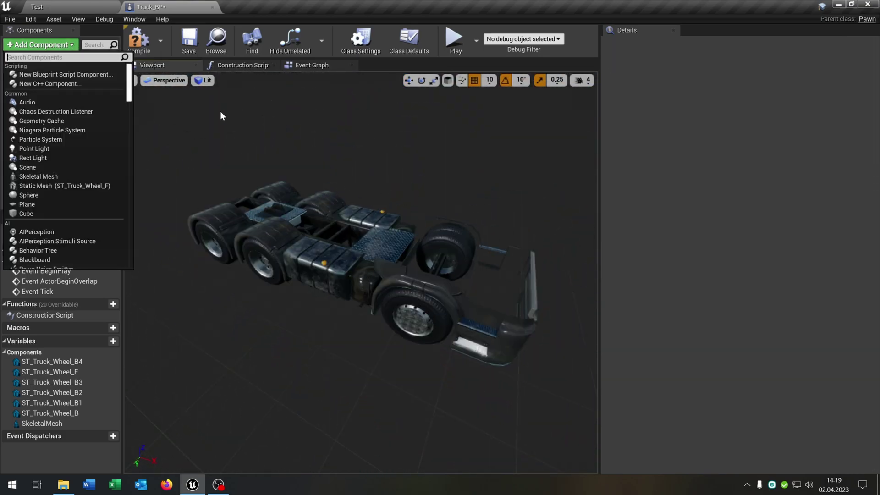
{"action": "type", "text": "simple"}
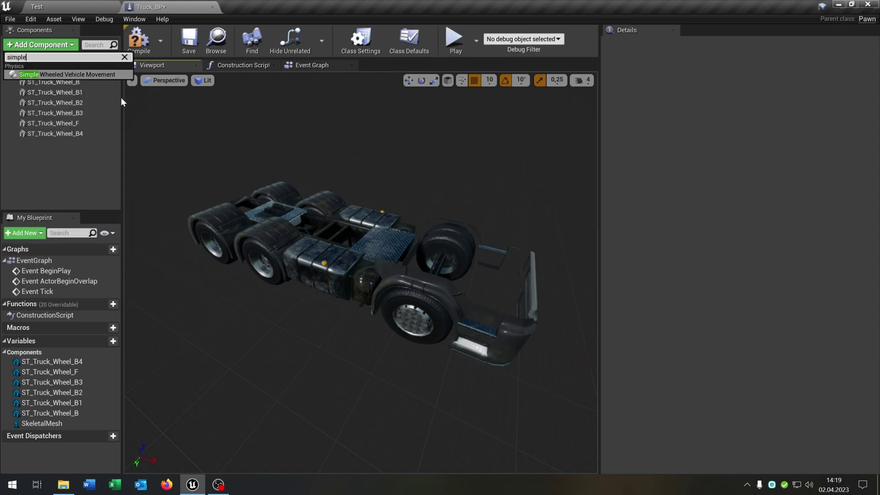
{"action": "left_click", "coordinate": [59, 73]}
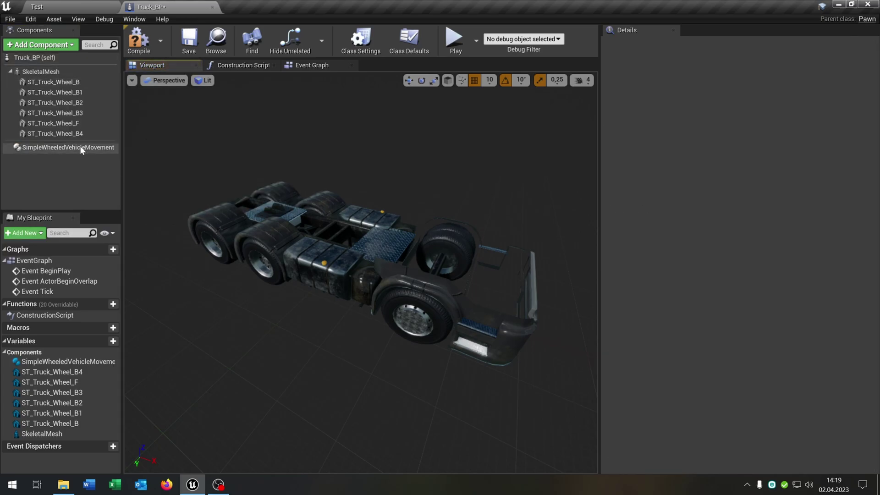
{"action": "key", "text": "Return"}
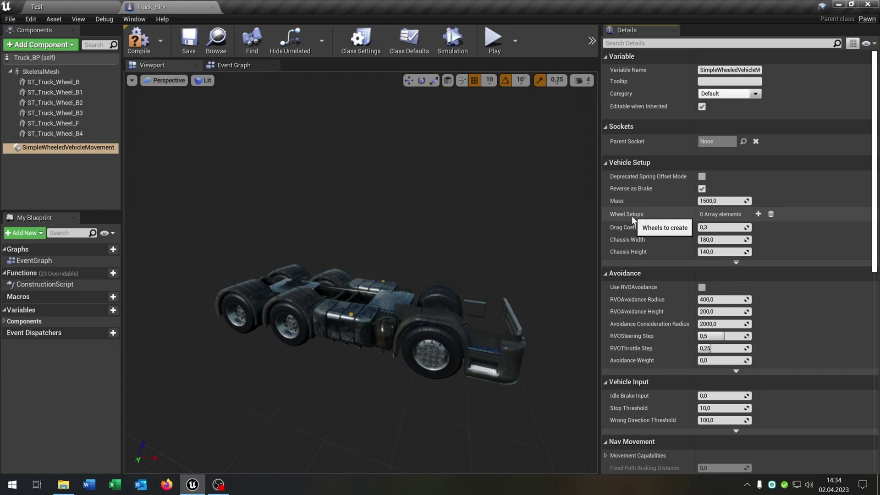
Add six entries to the Wheel Setups array.
{"action": "left_click", "coordinate": [758, 214]}
{"action": "left_click", "coordinate": [758, 214]}
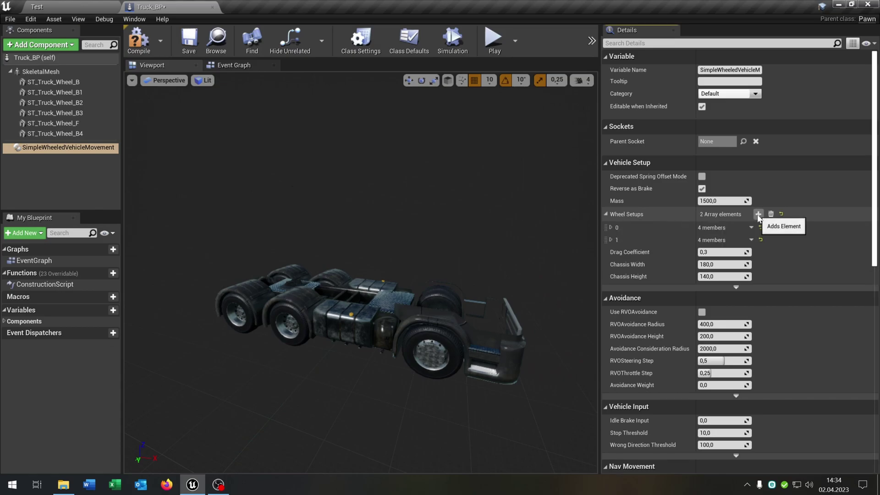
{"action": "left_click", "coordinate": [758, 214]}
{"action": "left_click", "coordinate": [758, 214]}
{"action": "left_click", "coordinate": [758, 214]}
{"action": "left_click", "coordinate": [757, 214]}
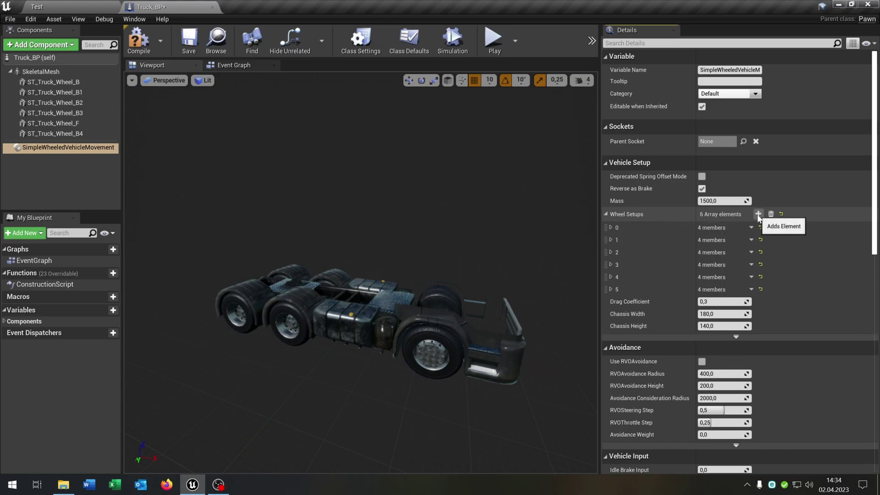
{"action": "left_click", "coordinate": [610, 227]}
Set wheel 0's class to Truck_Wheel and its bone name to FL.
{"action": "left_click", "coordinate": [717, 240]}
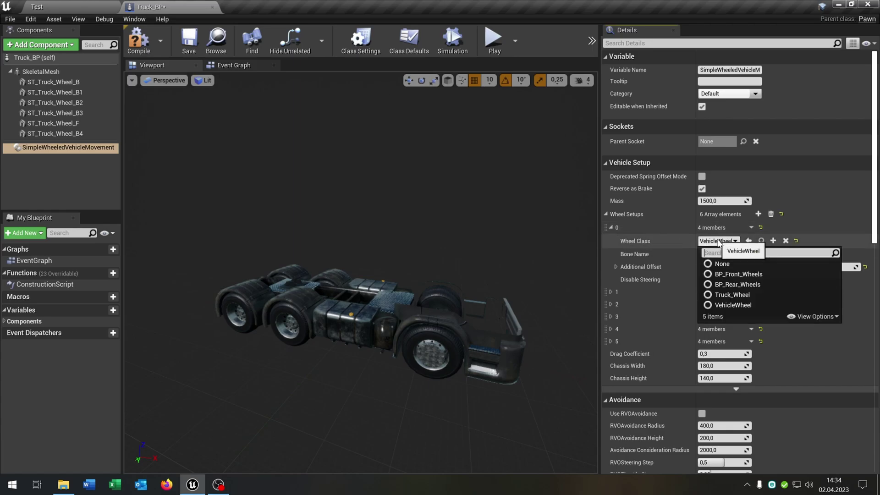
{"action": "left_click", "coordinate": [722, 295]}
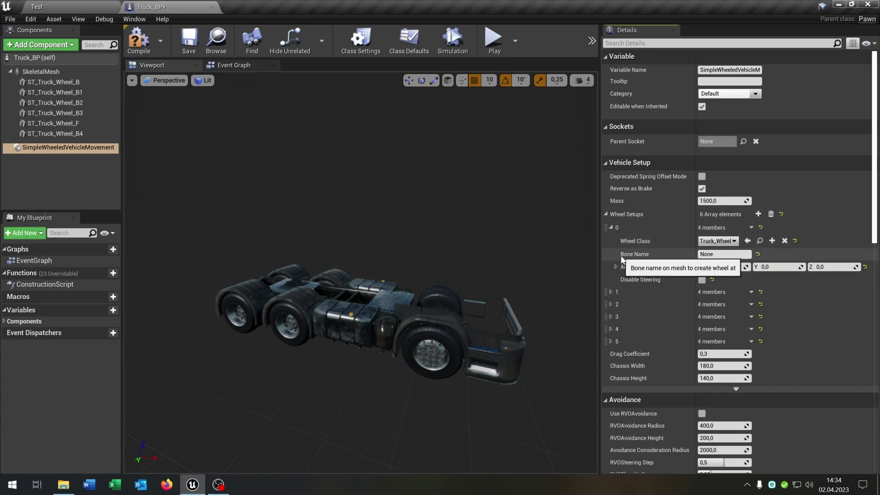
{"action": "left_click", "coordinate": [725, 254]}
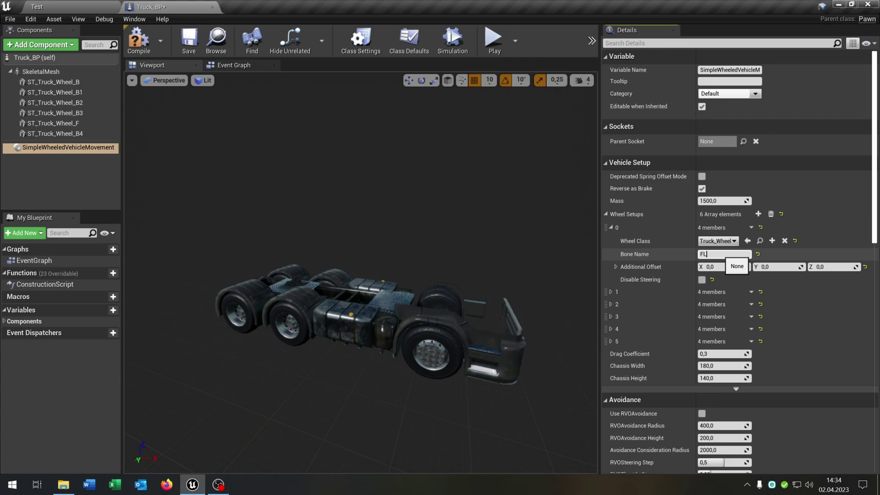
{"action": "type", "text": "FL"}
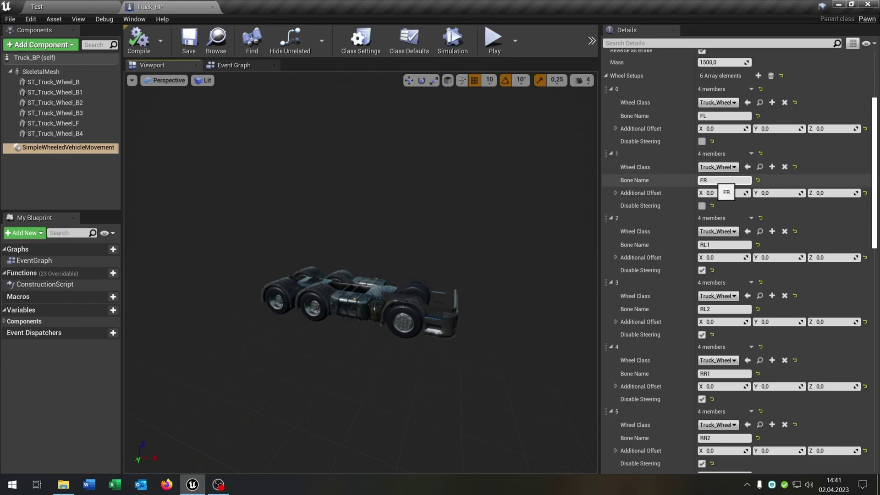
{"action": "scroll", "coordinate": [676, 303], "scroll_direction": "down", "scroll_amount": 3}
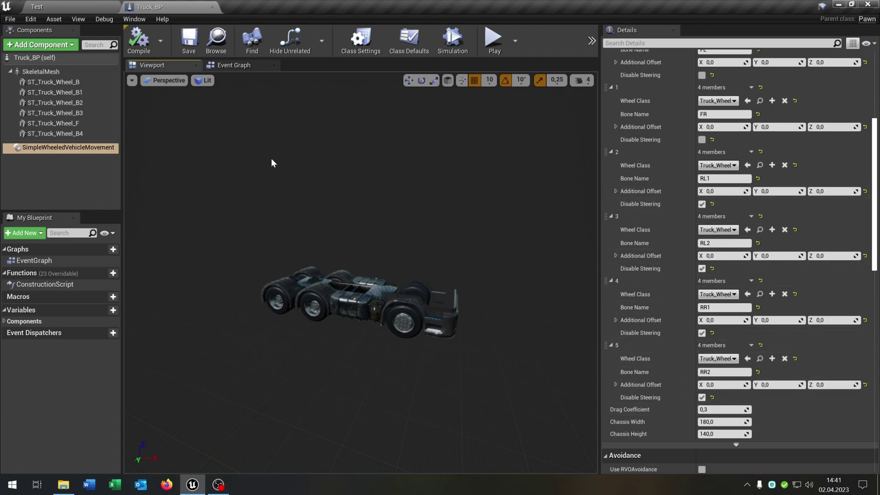
Enable Simulate Physics on the truck's SkeletalMesh.
{"action": "left_click", "coordinate": [41, 72]}
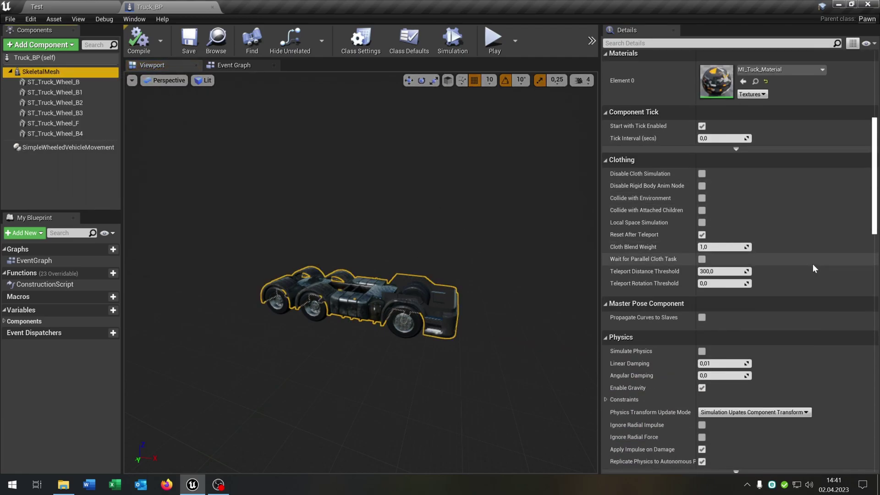
{"action": "scroll", "coordinate": [813, 268], "scroll_direction": "down", "scroll_amount": 5}
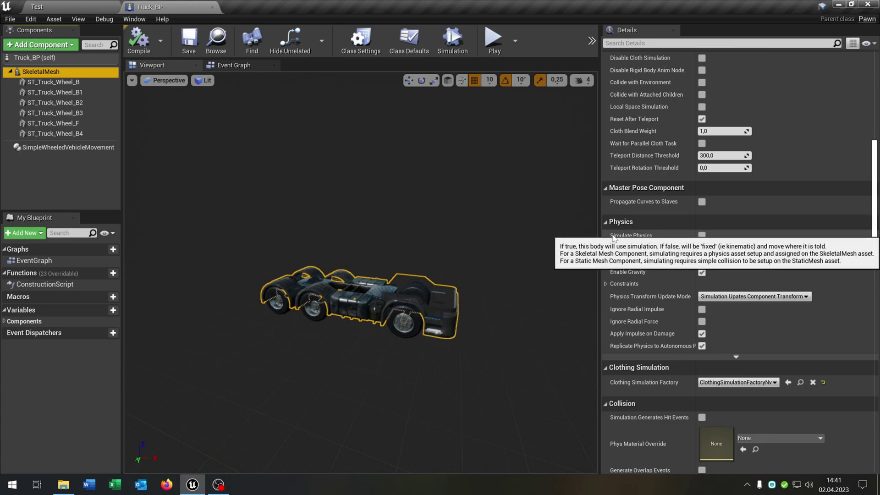
{"action": "left_click", "coordinate": [701, 237]}
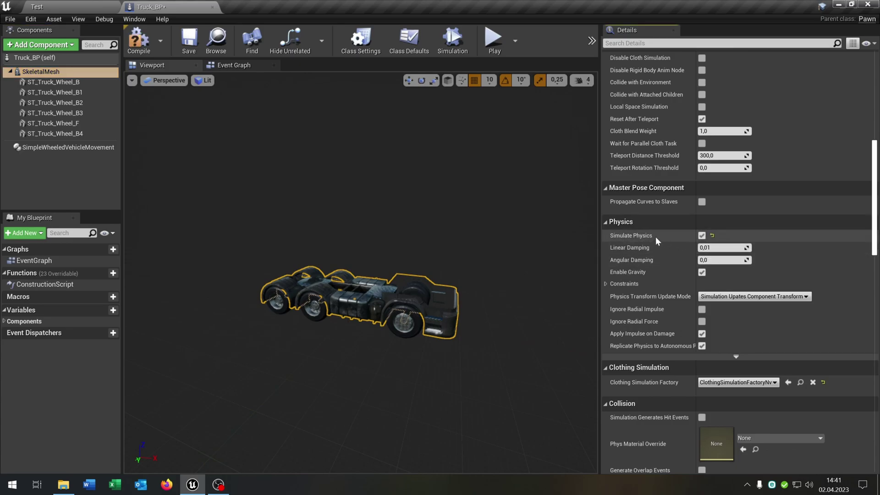
Add a SpringArm component with a Camera attached beneath it.
{"action": "left_click", "coordinate": [58, 46]}
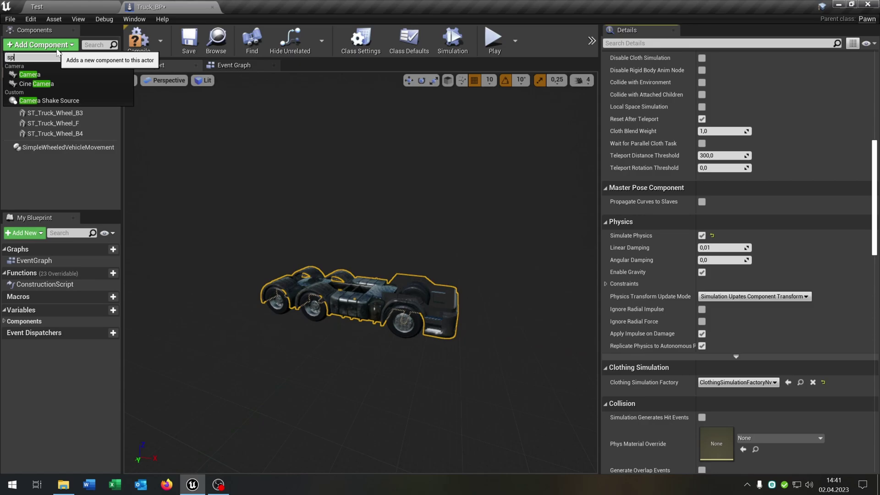
{"action": "left_click", "coordinate": [60, 76]}
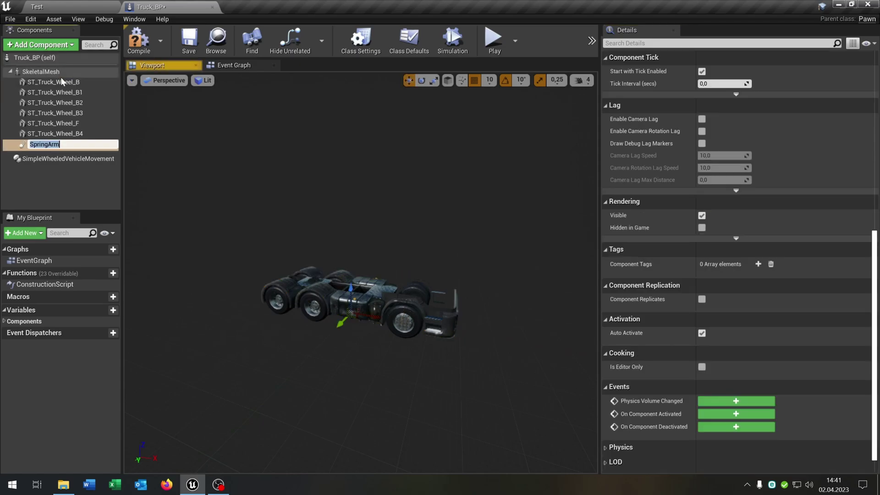
{"action": "left_click", "coordinate": [71, 183]}
{"action": "left_click", "coordinate": [60, 146]}
{"action": "left_click", "coordinate": [58, 45]}
{"action": "type", "text": "camer"}
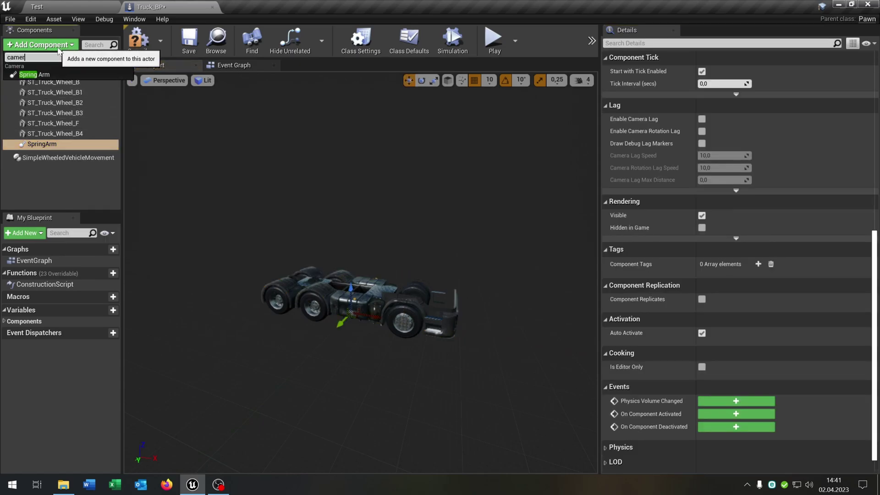
{"action": "type", "text": "a"}
{"action": "key", "text": "Return"}
{"action": "left_click", "coordinate": [80, 143]}
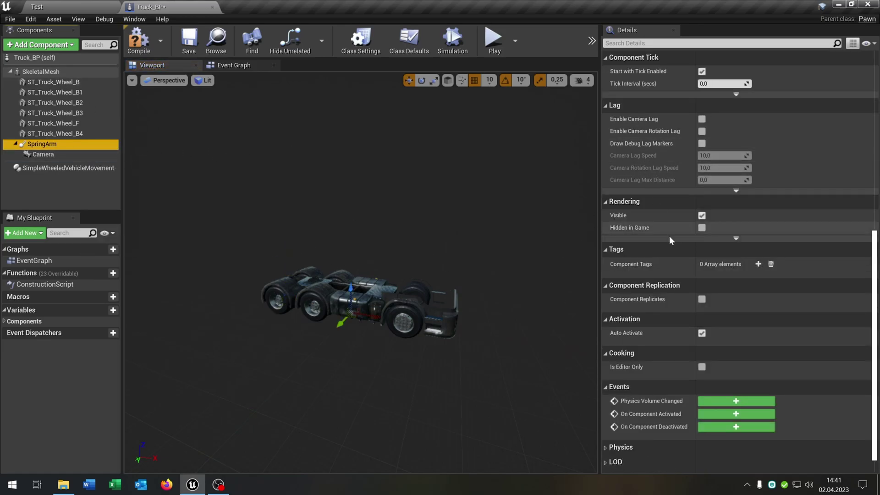
{"action": "scroll", "coordinate": [676, 290], "scroll_direction": "up", "scroll_amount": 10}
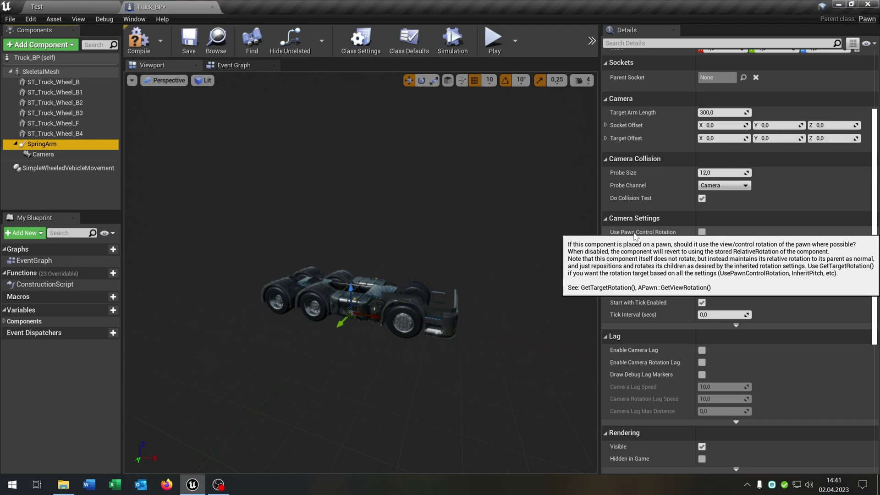
{"action": "scroll", "coordinate": [689, 248], "scroll_direction": "up", "scroll_amount": 3}
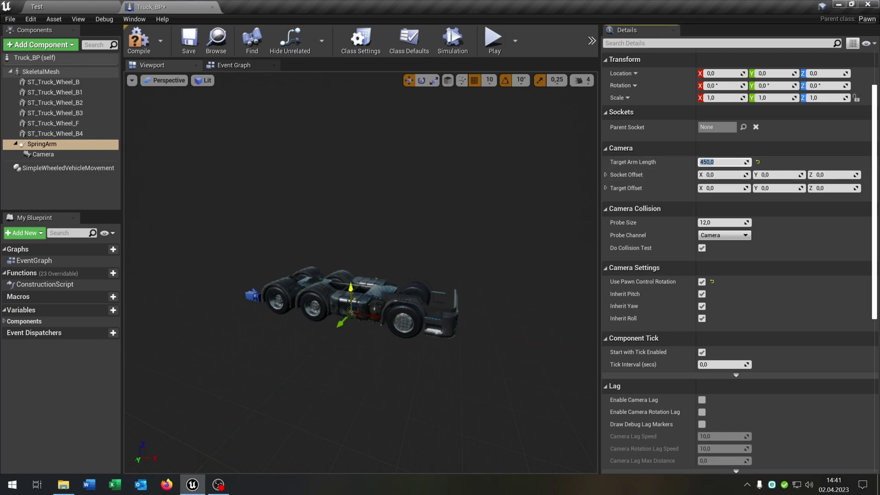
Tilt the camera down 20°, save Truck_BP, and open the Event Graph.
{"action": "left_click", "coordinate": [250, 270]}
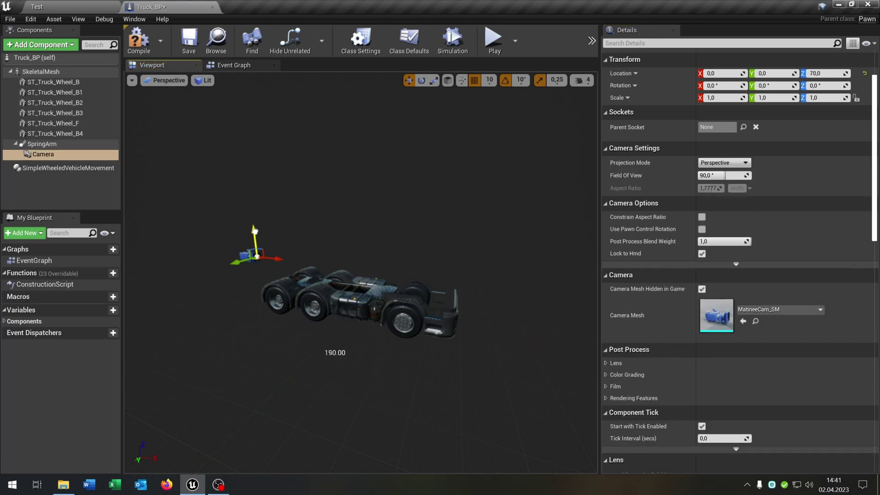
{"action": "left_click_drag", "start_coordinate": [277, 215], "coordinate": [273, 195]}
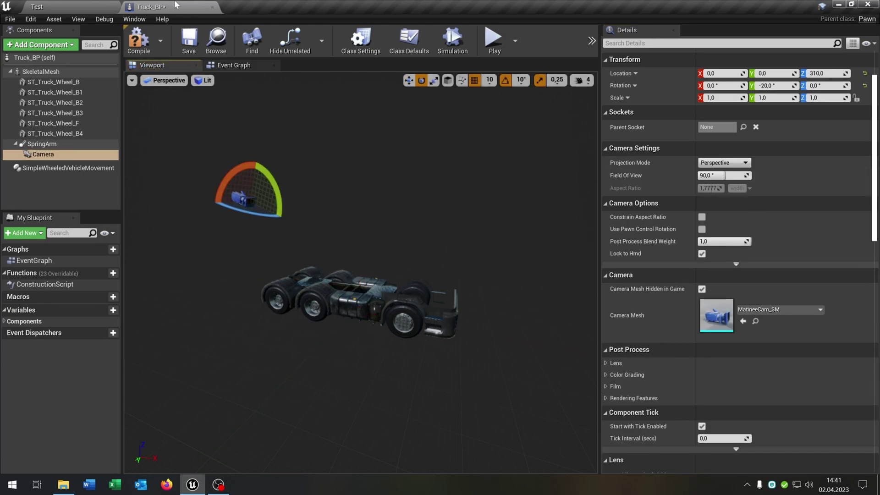
{"action": "key", "text": "ctrl+s"}
{"action": "key", "text": "w"}
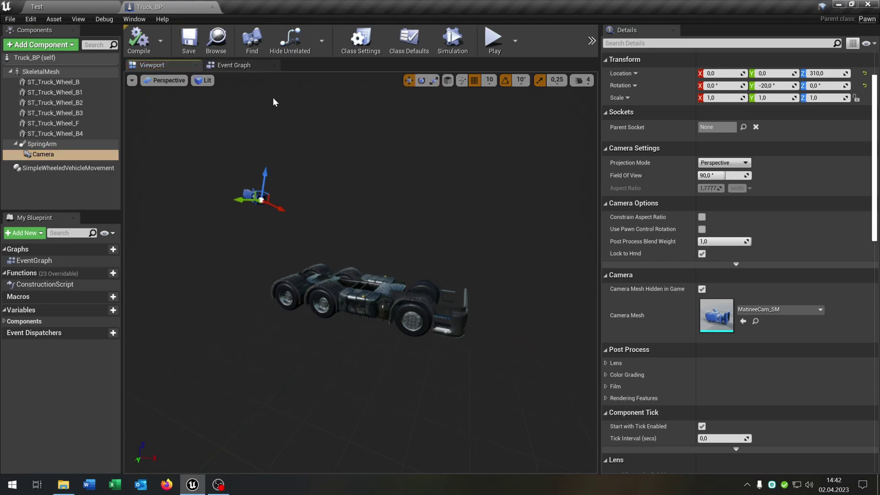
{"action": "left_click", "coordinate": [238, 65]}
Add an InputAxis MoveForward event to the Event Graph.
{"action": "left_click", "coordinate": [672, 30]}
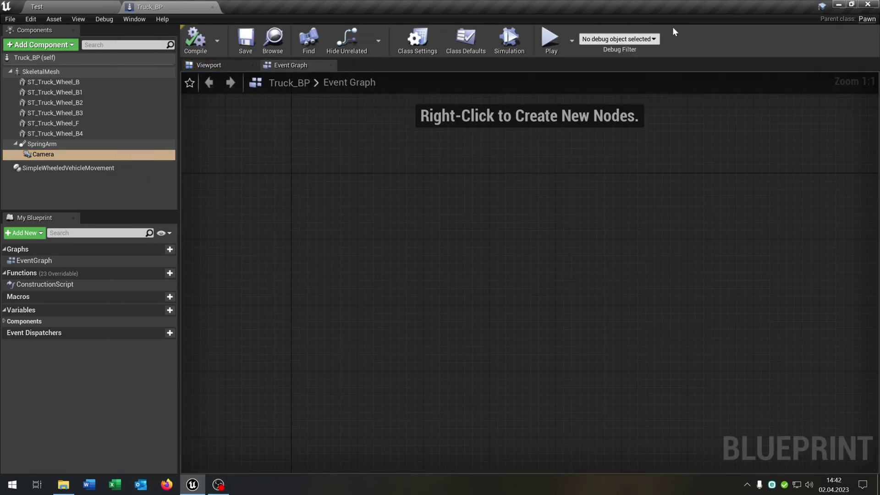
{"action": "right_click", "coordinate": [444, 248]}
{"action": "type", "text": "move fo"}
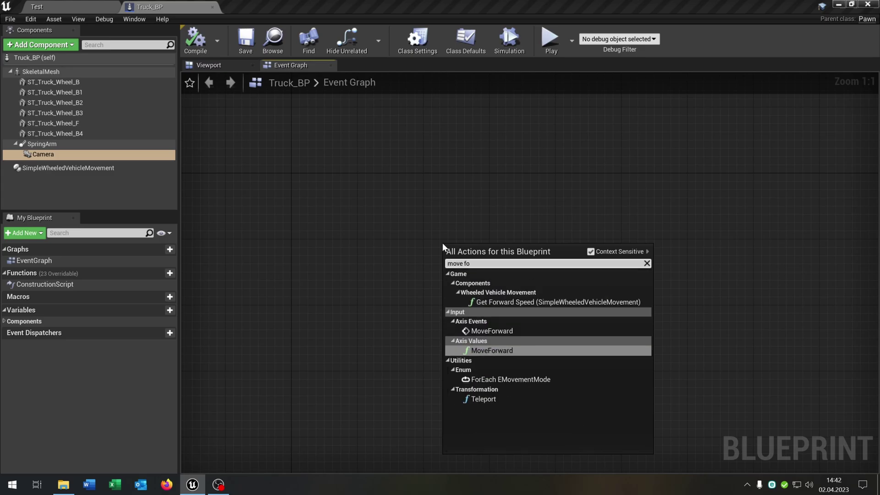
{"action": "key", "text": "Up"}
{"action": "key", "text": "Return"}
{"action": "left_click_drag", "start_coordinate": [514, 247], "coordinate": [434, 248]}
{"action": "right_click_drag", "start_coordinate": [583, 287], "coordinate": [509, 287]}
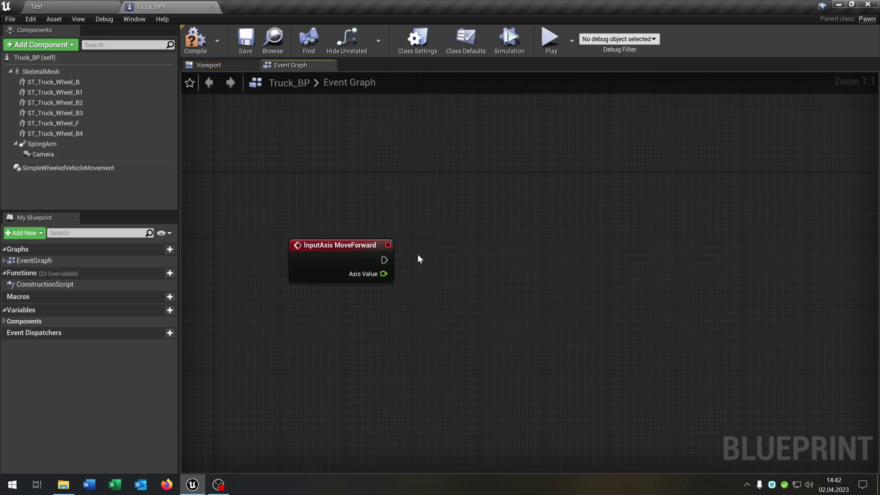
Add a Set Drive Torque node on the vehicle movement component, triggered by MoveForward.
{"action": "left_click", "coordinate": [53, 168]}
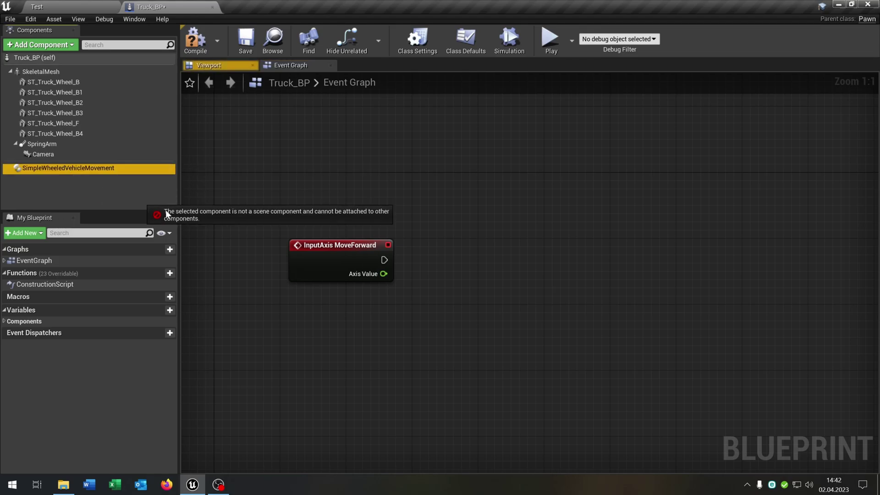
{"action": "left_click_drag", "start_coordinate": [252, 320], "coordinate": [255, 316]}
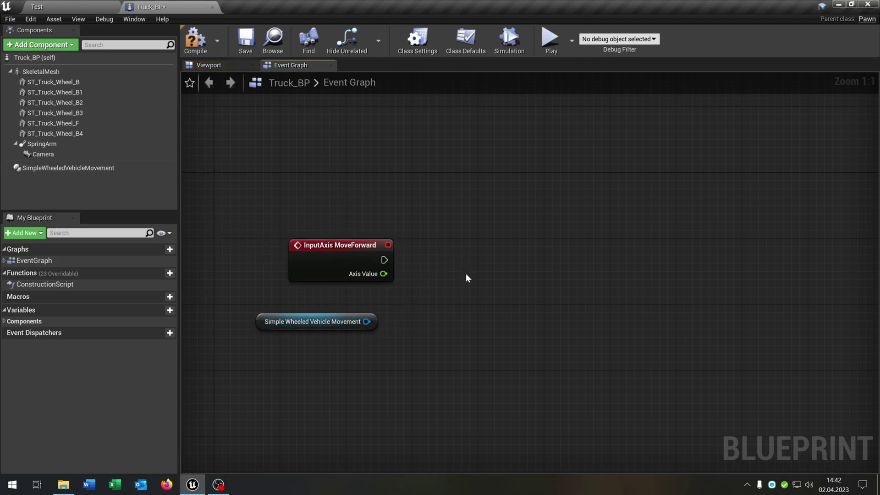
{"action": "left_click_drag", "start_coordinate": [365, 320], "coordinate": [446, 248]}
{"action": "type", "text": "set dri"}
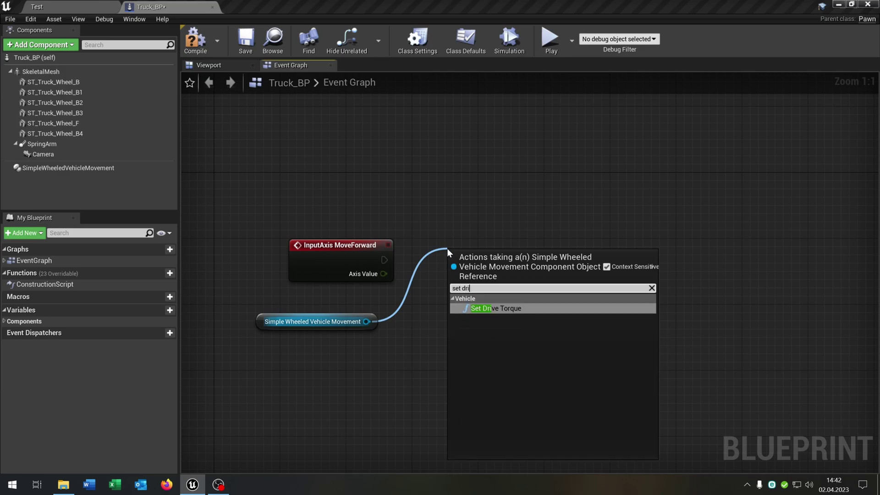
{"action": "key", "text": "Return"}
{"action": "left_click_drag", "start_coordinate": [524, 261], "coordinate": [502, 230]}
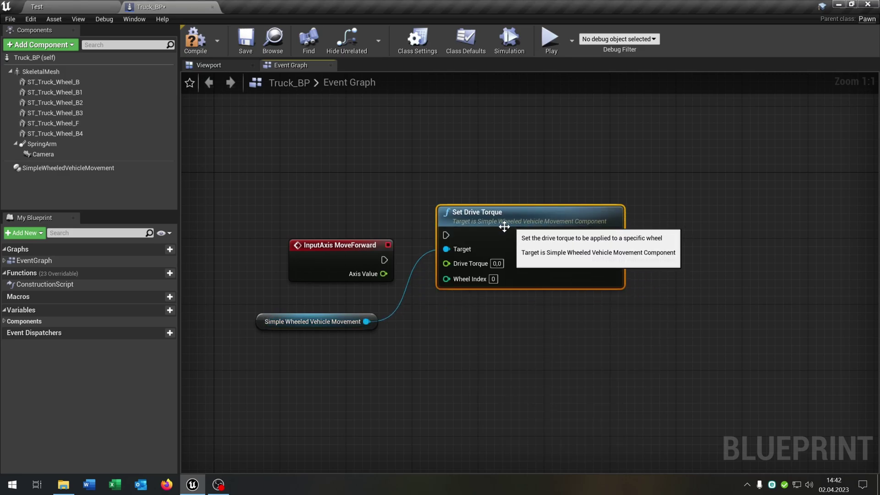
{"action": "left_click_drag", "start_coordinate": [384, 261], "coordinate": [445, 235]}
Duplicate Set Drive Torque for wheel index 1, chained after the first and targeting the movement component.
{"action": "key", "text": "ctrl+c"}
{"action": "key", "text": "ctrl+v"}
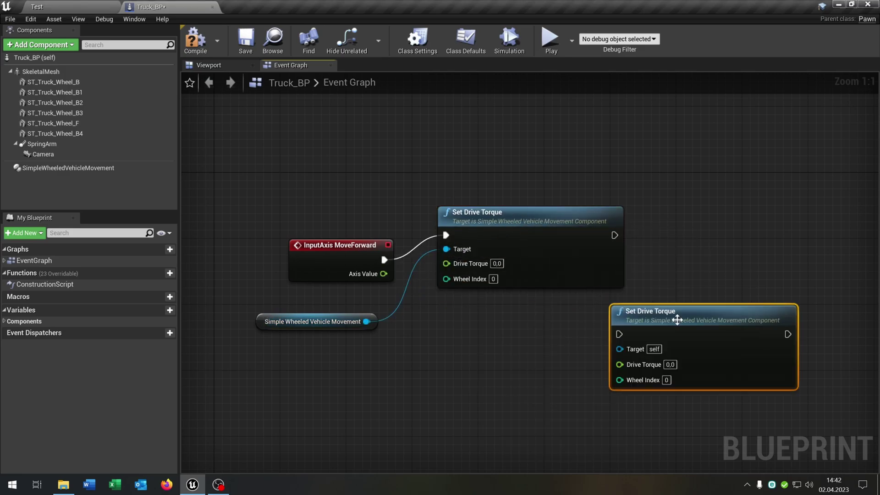
{"action": "left_click_drag", "start_coordinate": [666, 323], "coordinate": [501, 319]}
{"action": "left_click_drag", "start_coordinate": [615, 235], "coordinate": [468, 320]}
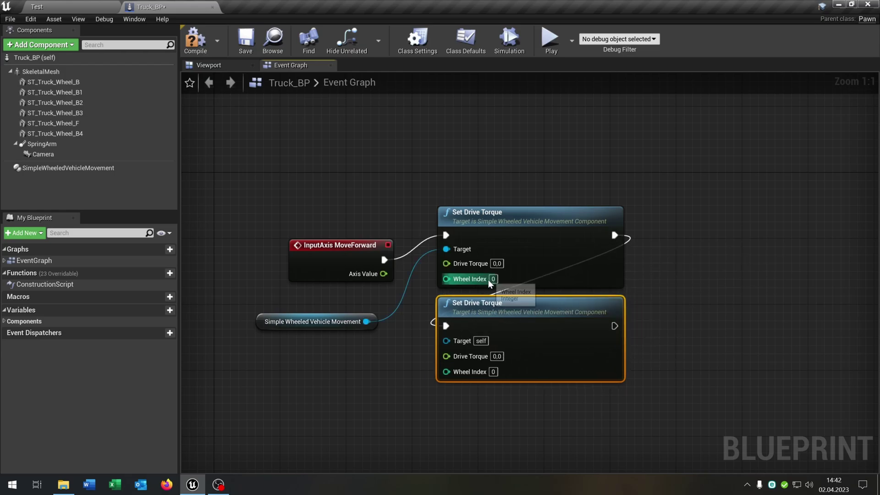
{"action": "type", "text": "1"}
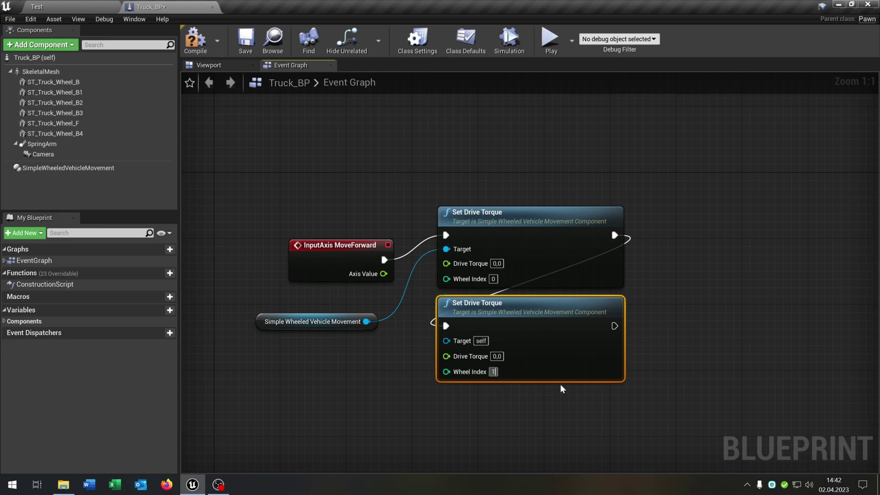
{"action": "left_click", "coordinate": [693, 257]}
{"action": "left_click_drag", "start_coordinate": [623, 301], "coordinate": [599, 328]}
{"action": "left_click_drag", "start_coordinate": [538, 253], "coordinate": [629, 246]}
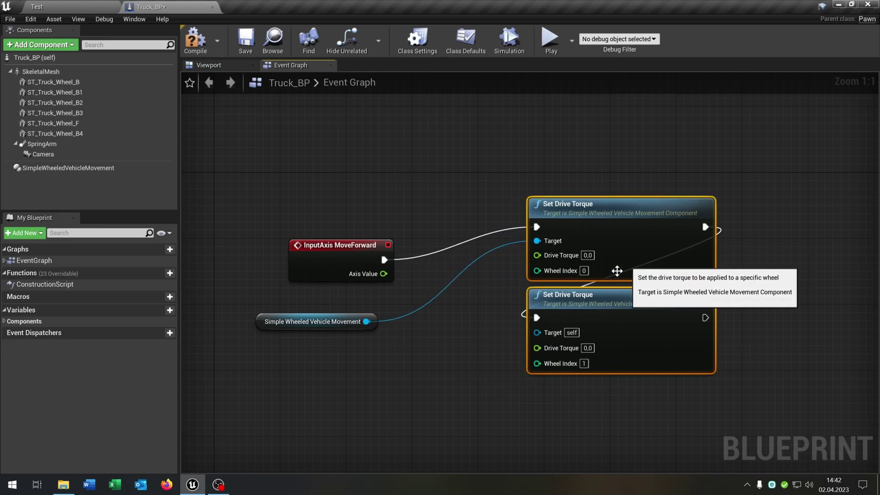
{"action": "left_click_drag", "start_coordinate": [366, 322], "coordinate": [551, 331]}
{"action": "left_click", "coordinate": [399, 291]}
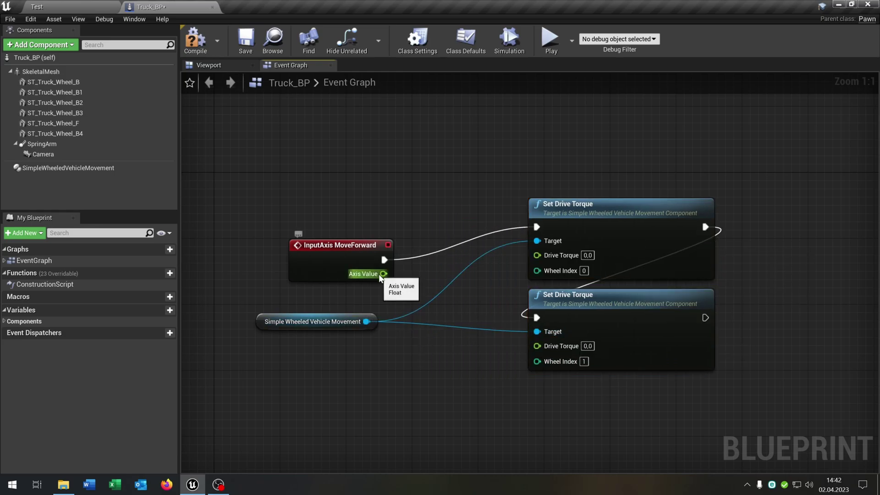
Multiply MoveForward's Axis Value by 500, feed both drive torques, and save.
{"action": "left_click_drag", "start_coordinate": [383, 274], "coordinate": [423, 303]}
{"action": "type", "text": "floa"}
{"action": "key", "text": "Up"}
{"action": "key", "text": "Up"}
{"action": "key", "text": "Return"}
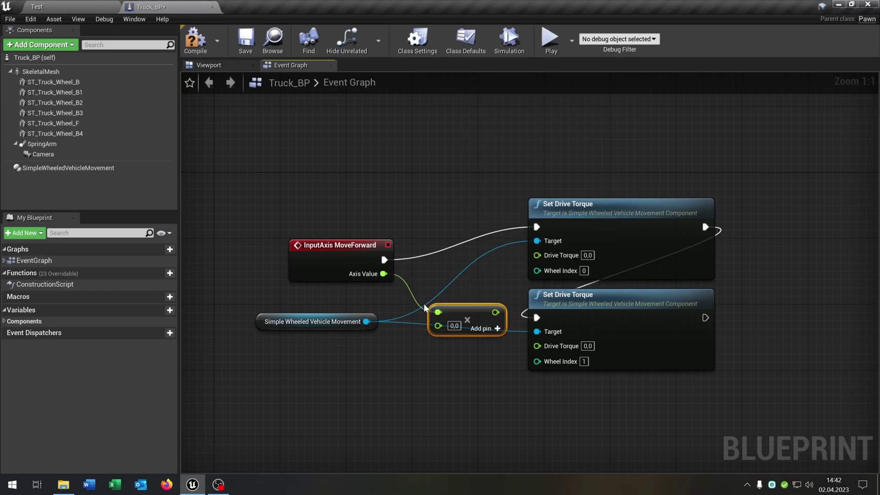
{"action": "left_click", "coordinate": [447, 301]}
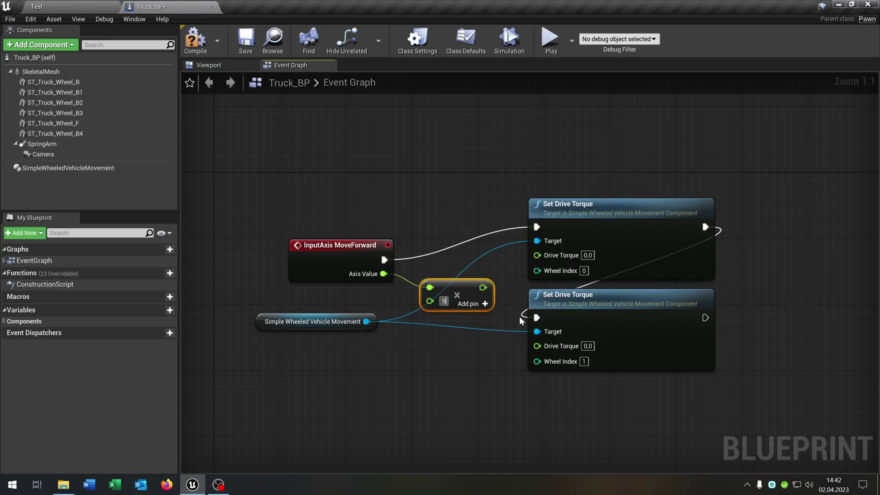
{"action": "left_click_drag", "start_coordinate": [494, 287], "coordinate": [538, 345]}
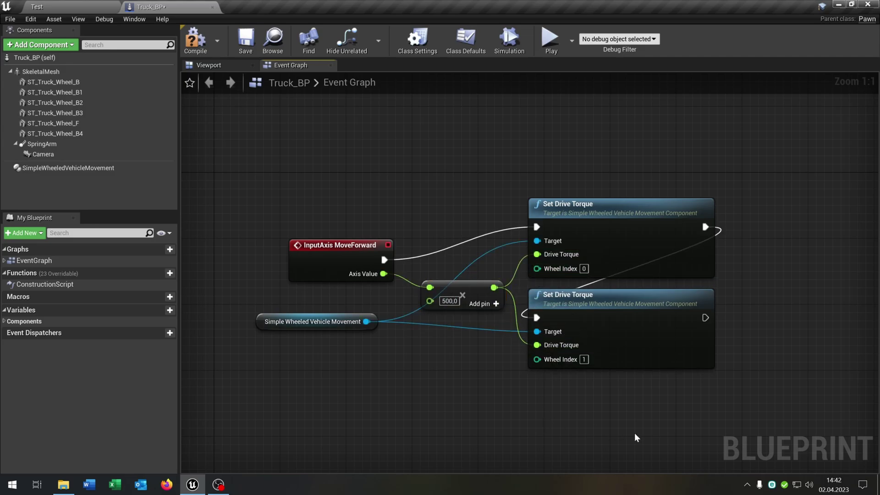
{"action": "left_click", "coordinate": [246, 41]}
Add an InputAxis Turn event and search 'add yaw' from its Axis Value.
{"action": "right_click_drag", "start_coordinate": [501, 433], "coordinate": [501, 331]}
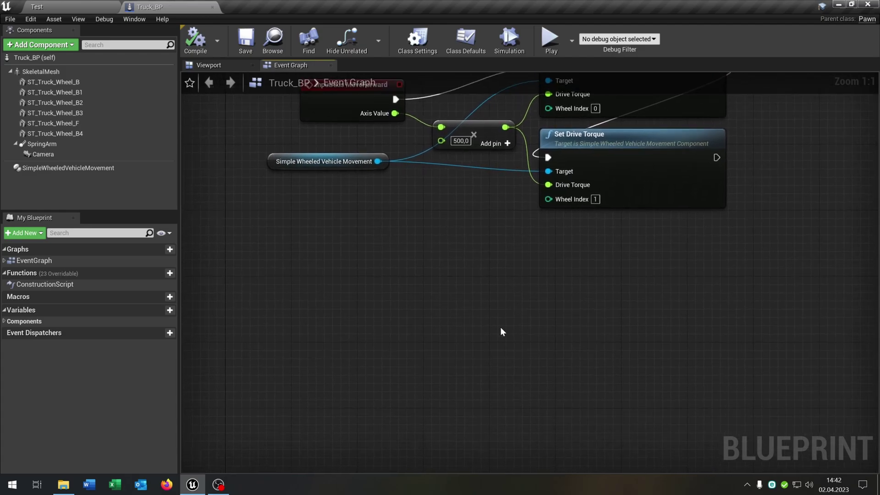
{"action": "right_click", "coordinate": [347, 299]}
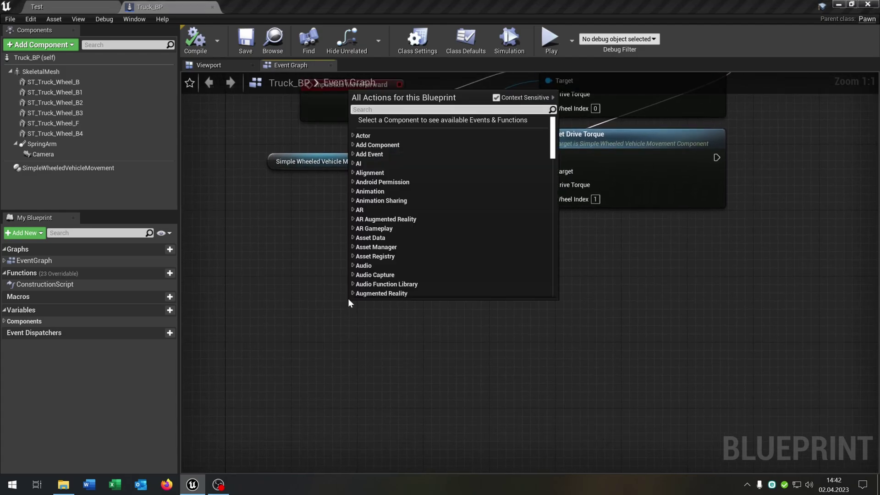
{"action": "type", "text": "turn"}
{"action": "left_click", "coordinate": [398, 168]}
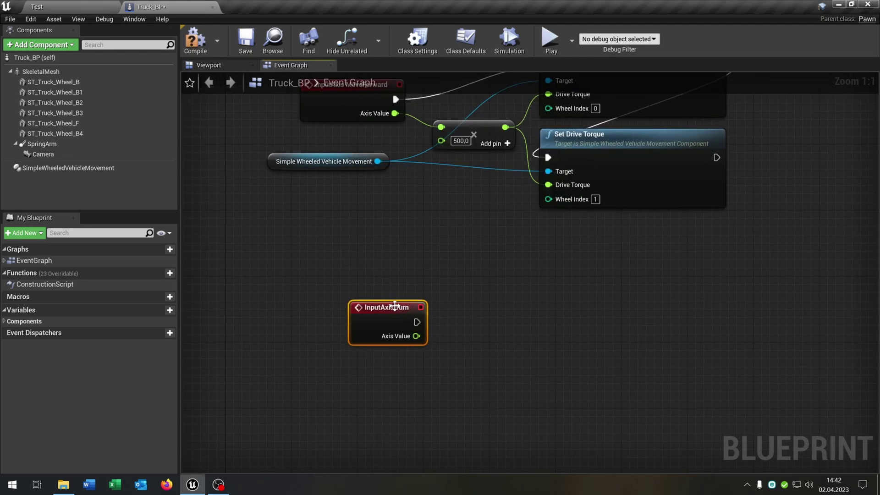
{"action": "left_click_drag", "start_coordinate": [384, 335], "coordinate": [433, 311]}
{"action": "type", "text": "add yaw"}
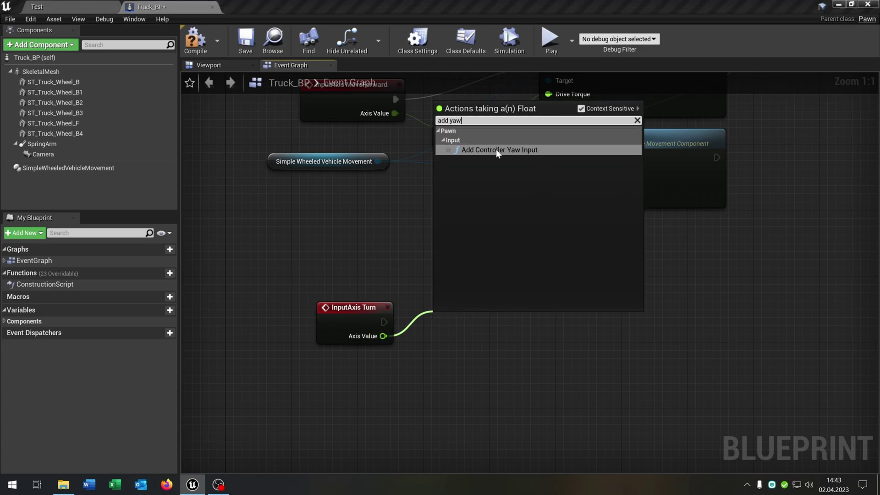
Wire Turn into an Add Controller Yaw Input node and create a Float variable 'Steering Angle'.
{"action": "left_click", "coordinate": [496, 149]}
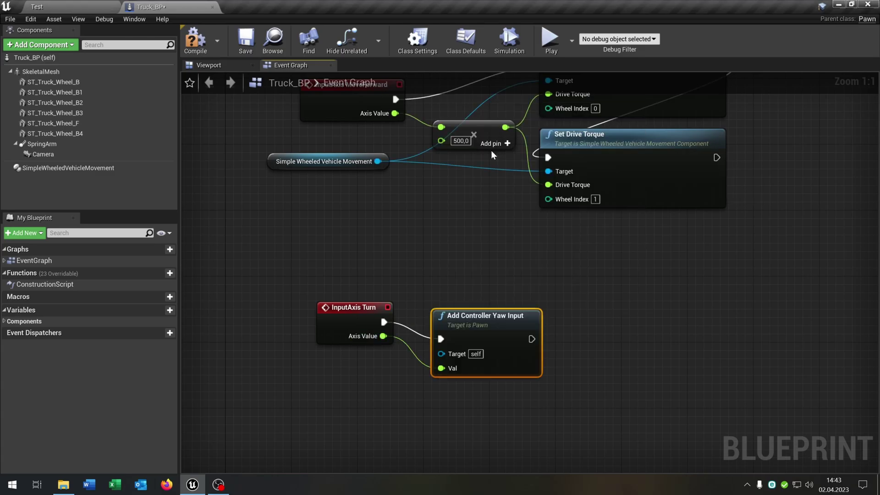
{"action": "right_click_drag", "start_coordinate": [497, 151], "coordinate": [493, 308]}
{"action": "left_click", "coordinate": [170, 309]}
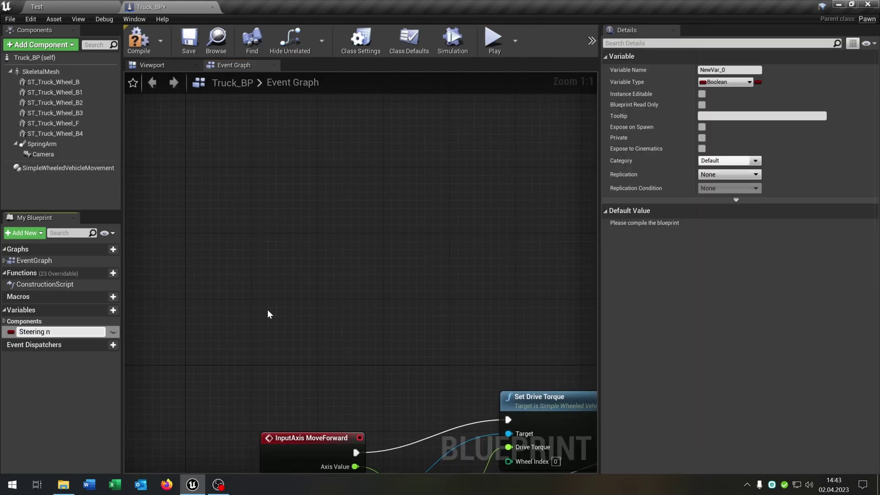
{"action": "type", "text": "Steering Angle"}
{"action": "key", "text": "Return"}
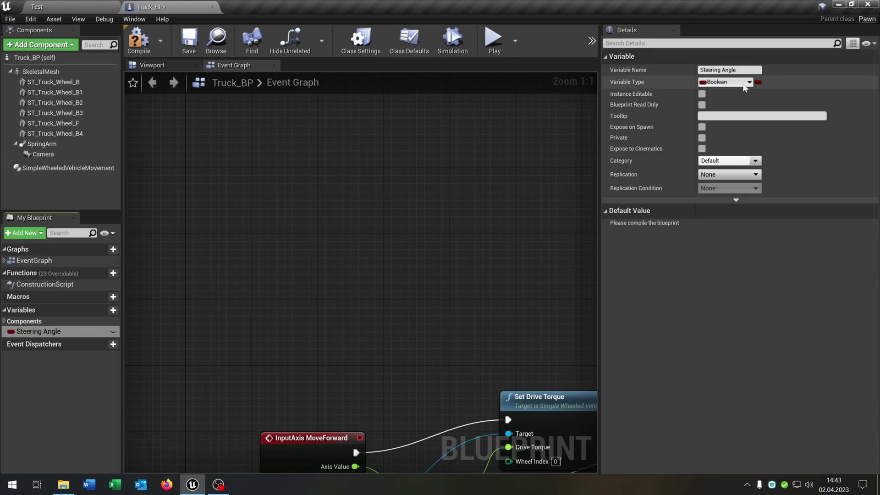
{"action": "left_click", "coordinate": [725, 81]}
{"action": "left_click", "coordinate": [642, 150]}
{"action": "left_click", "coordinate": [673, 29]}
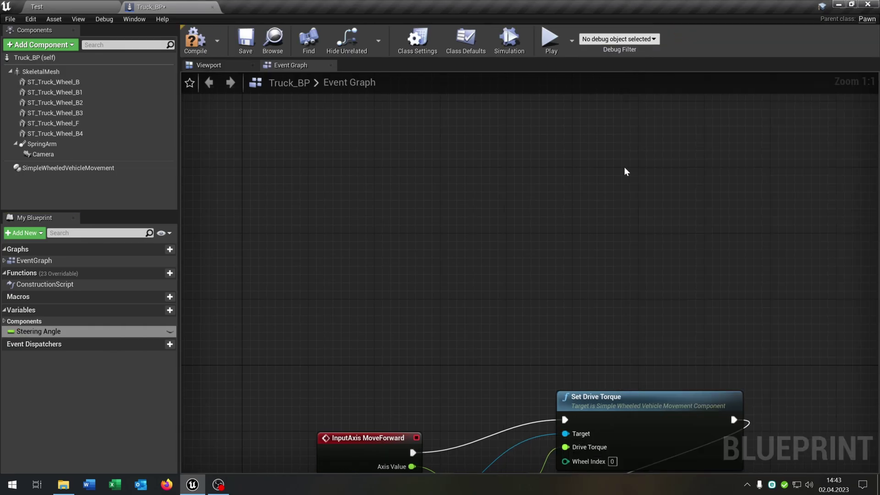
Add an InputAxis MoveRight event node to the Truck_BP Event Graph.
{"action": "right_click", "coordinate": [384, 228]}
{"action": "type", "text": "move r"}
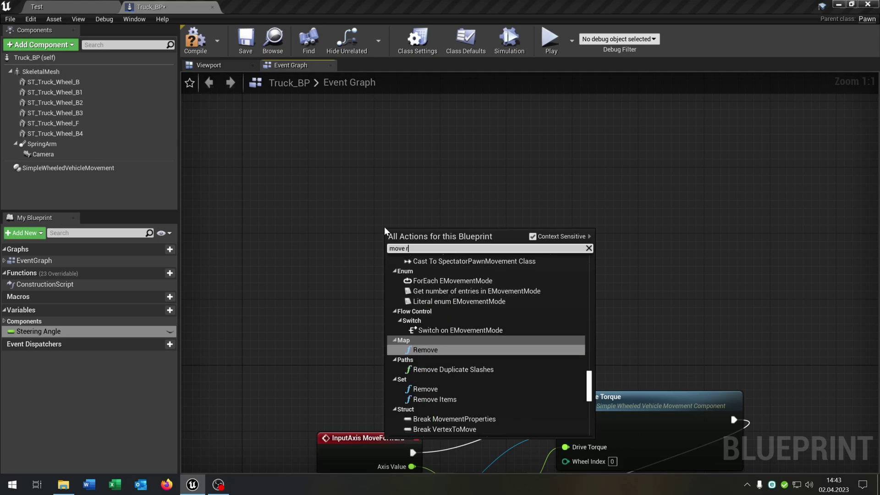
{"action": "type", "text": "ight"}
{"action": "key", "text": "Up"}
{"action": "key", "text": "Return"}
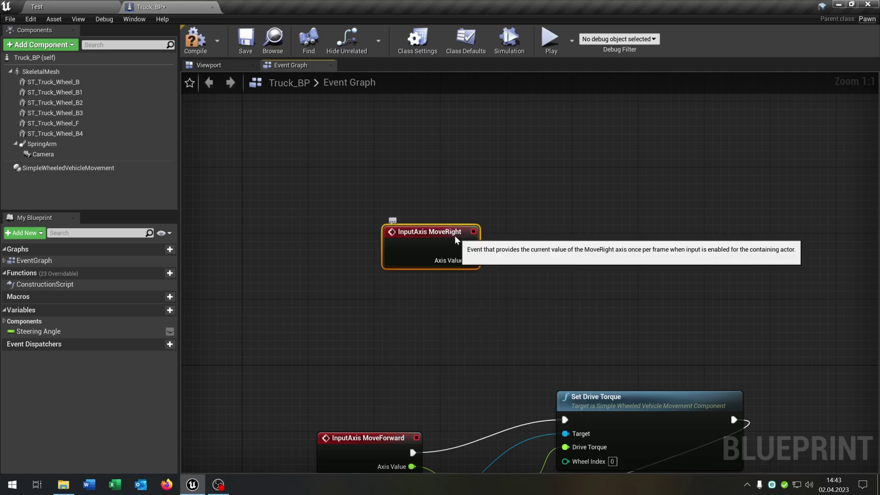
{"action": "left_click_drag", "start_coordinate": [455, 235], "coordinate": [407, 208]}
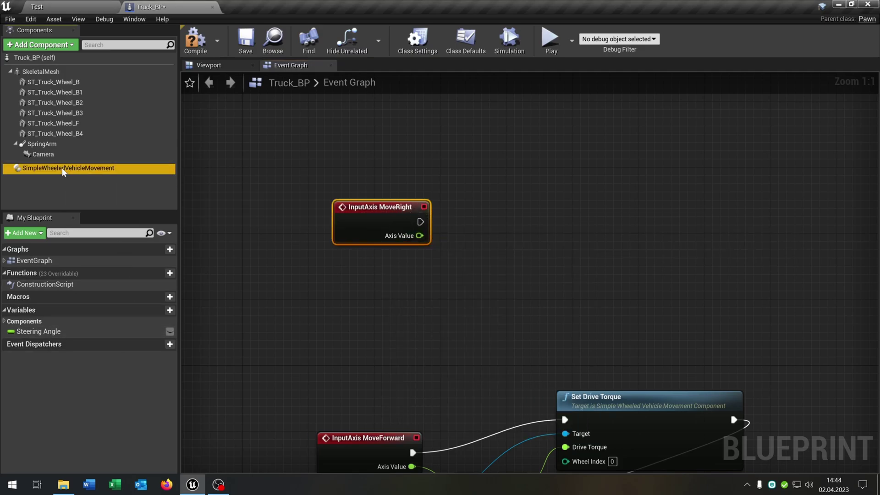
Place a SimpleWheeledVehicleMovement reference and add a Set Steer Angle node targeting it.
{"action": "left_click_drag", "start_coordinate": [63, 171], "coordinate": [311, 277]}
{"action": "right_click_drag", "start_coordinate": [476, 224], "coordinate": [448, 246]}
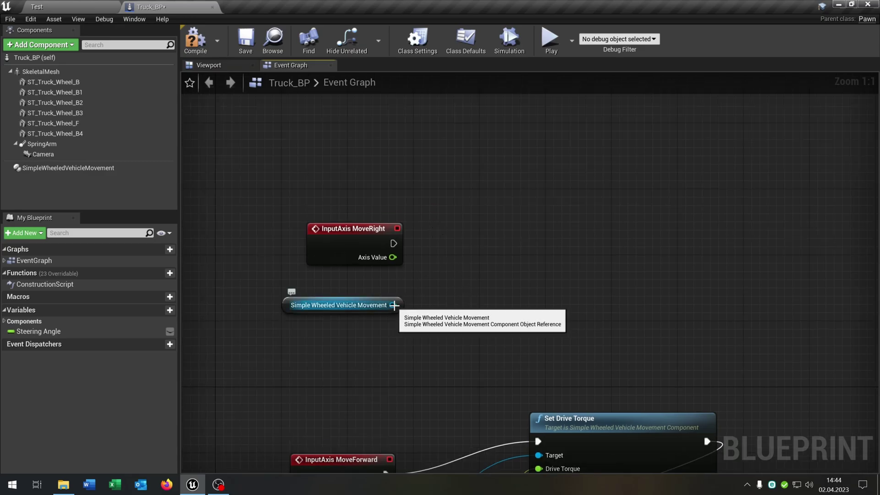
{"action": "left_click_drag", "start_coordinate": [394, 305], "coordinate": [482, 242]}
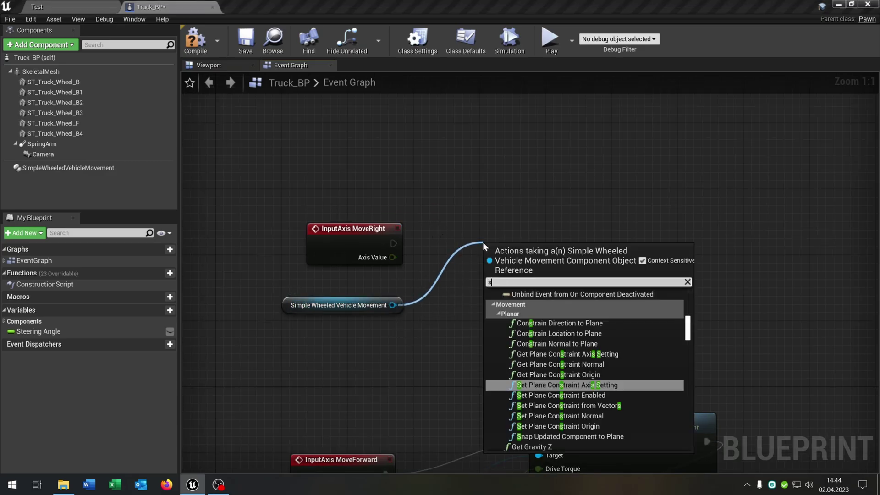
{"action": "type", "text": "set steer"}
{"action": "key", "text": "Return"}
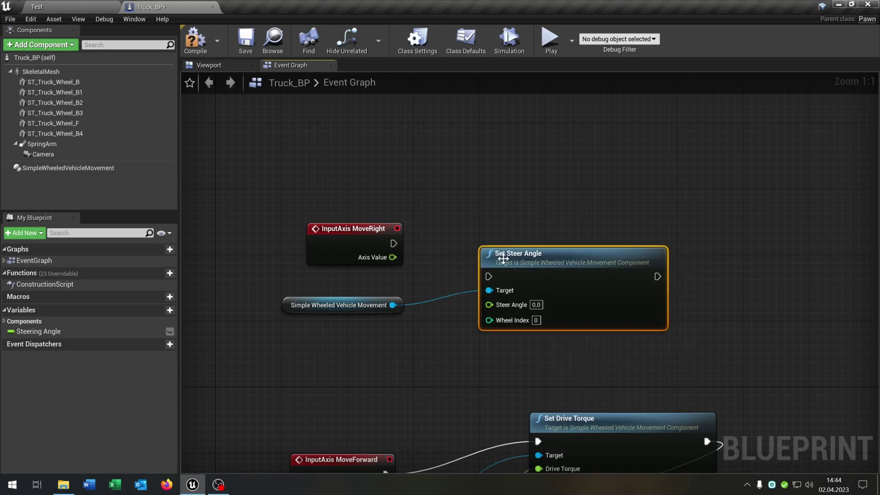
{"action": "left_click_drag", "start_coordinate": [535, 268], "coordinate": [502, 202]}
Duplicate the Set Steer Angle node for the second wheel, chain both together, and shift them right.
{"action": "key", "text": "ctrl+c"}
{"action": "key", "text": "ctrl+v"}
{"action": "left_click_drag", "start_coordinate": [694, 313], "coordinate": [482, 272]}
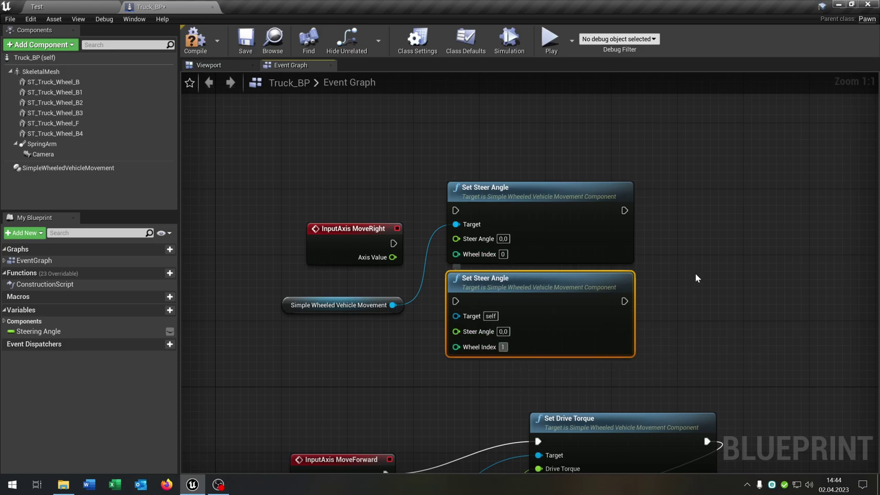
{"action": "left_click_drag", "start_coordinate": [624, 210], "coordinate": [456, 301]}
{"action": "left_click_drag", "start_coordinate": [705, 196], "coordinate": [591, 293]}
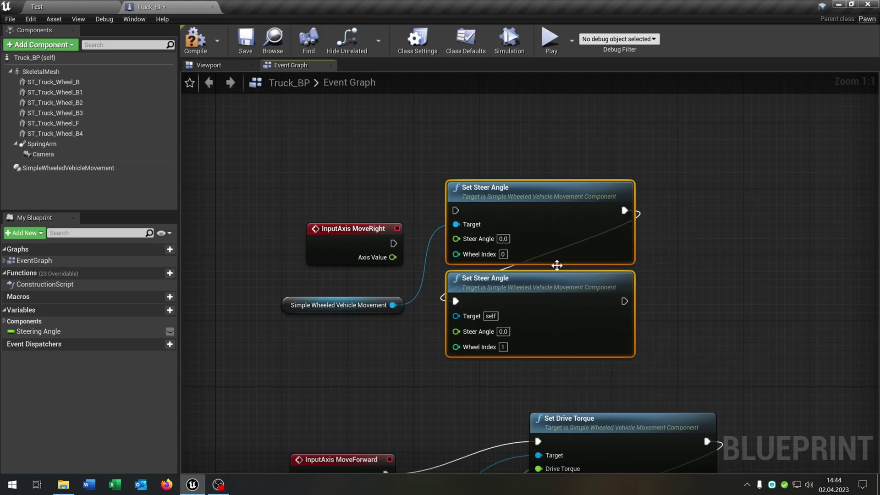
{"action": "left_click_drag", "start_coordinate": [552, 218], "coordinate": [650, 210]}
Drive both steer nodes from MoveRight, feeding Axis Value × 45 into their steer angles.
{"action": "left_click_drag", "start_coordinate": [393, 243], "coordinate": [556, 201]}
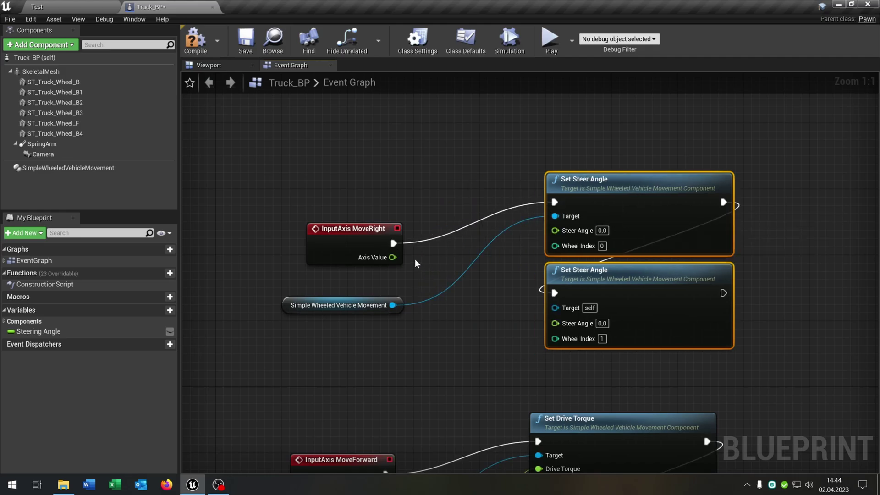
{"action": "left_click_drag", "start_coordinate": [393, 257], "coordinate": [446, 270]}
{"action": "type", "text": "floa"}
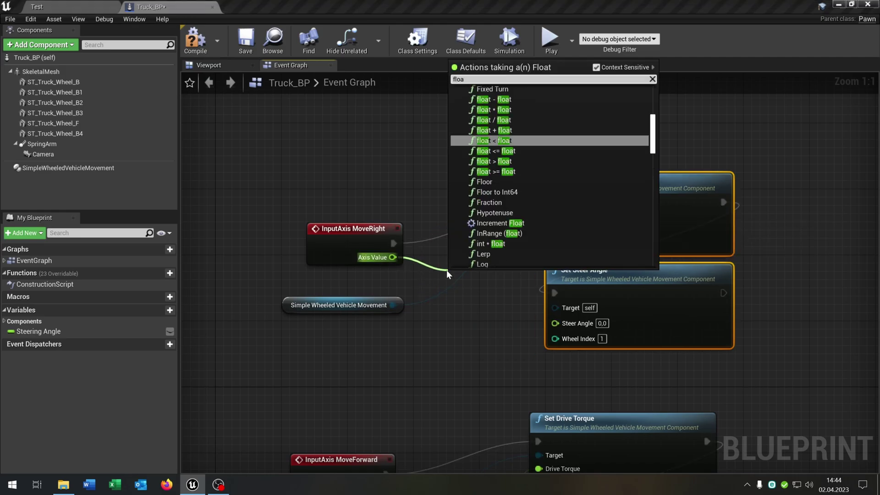
{"action": "key", "text": "Up"}
{"action": "key", "text": "Up"}
{"action": "left_click_drag", "start_coordinate": [490, 281], "coordinate": [474, 265]}
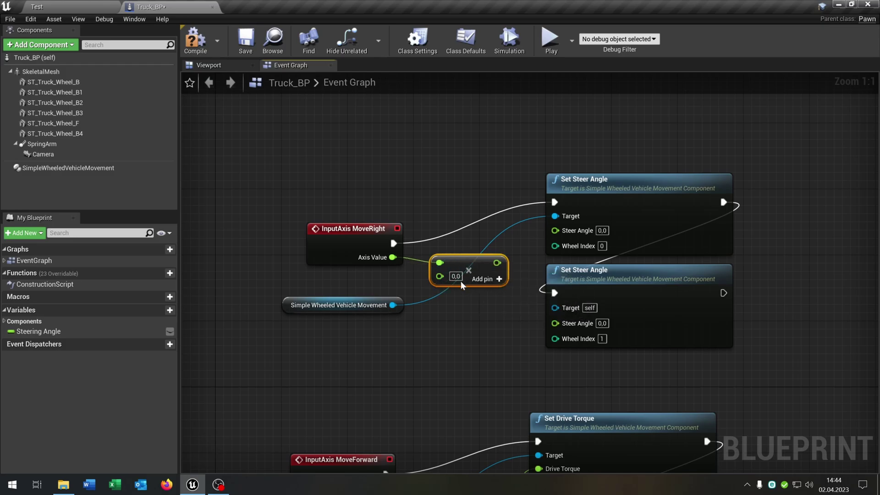
{"action": "key", "text": "Return"}
{"action": "left_click_drag", "start_coordinate": [500, 263], "coordinate": [554, 322]}
{"action": "left_click_drag", "start_coordinate": [393, 305], "coordinate": [556, 307]}
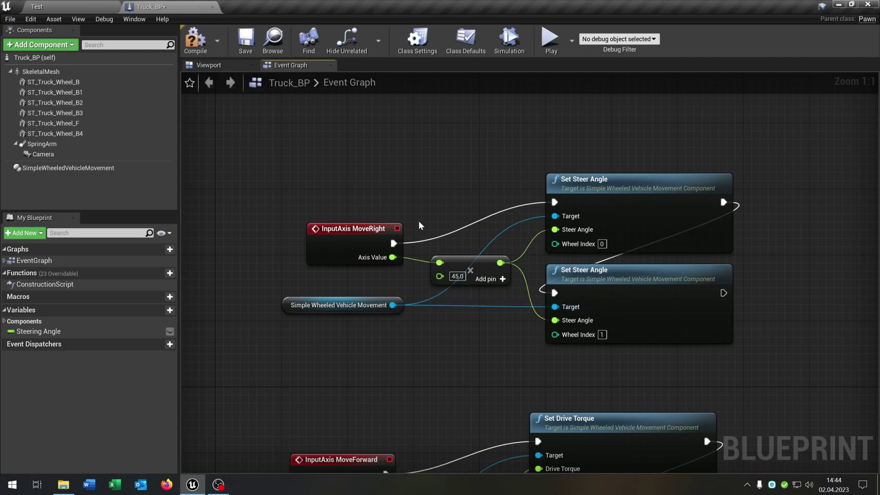
Play the Test level, steer the truck left and right with A and D, then stop.
{"action": "left_click", "coordinate": [120, 5]}
{"action": "left_click", "coordinate": [629, 39]}
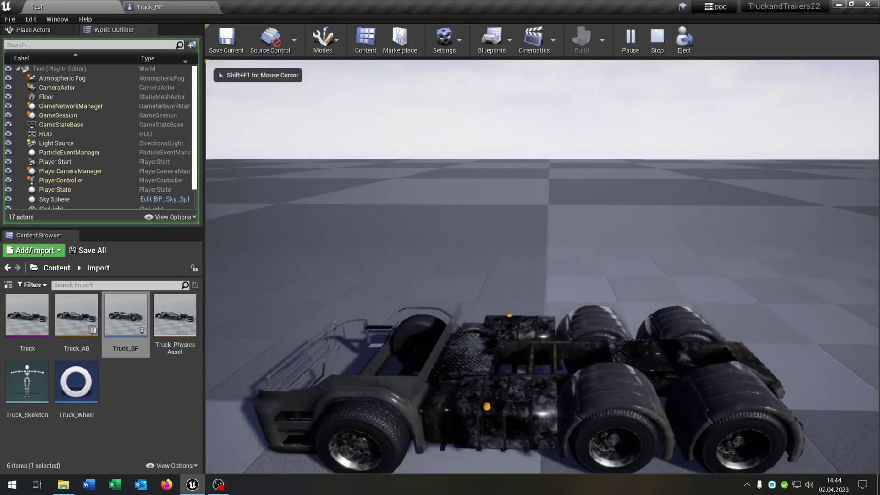
{"action": "key", "text": "a"}
{"action": "key", "text": "d"}
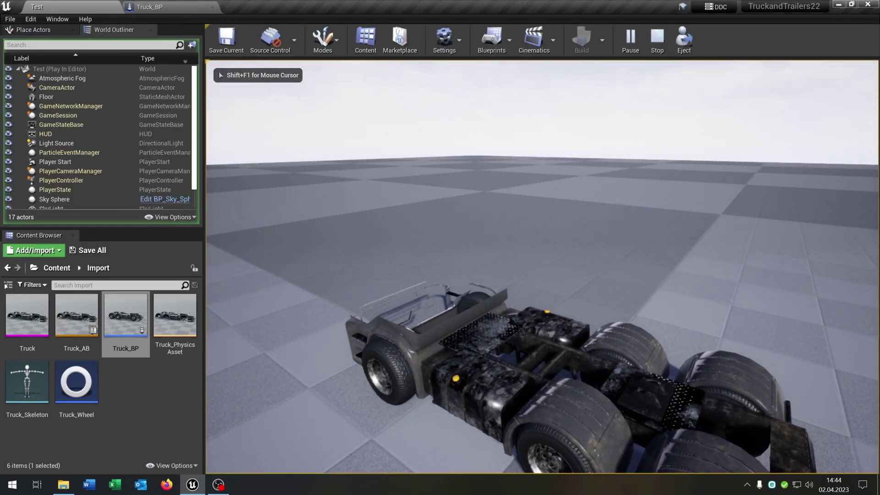
{"action": "key", "text": "d"}
{"action": "key", "text": "a"}
{"action": "key", "text": "d"}
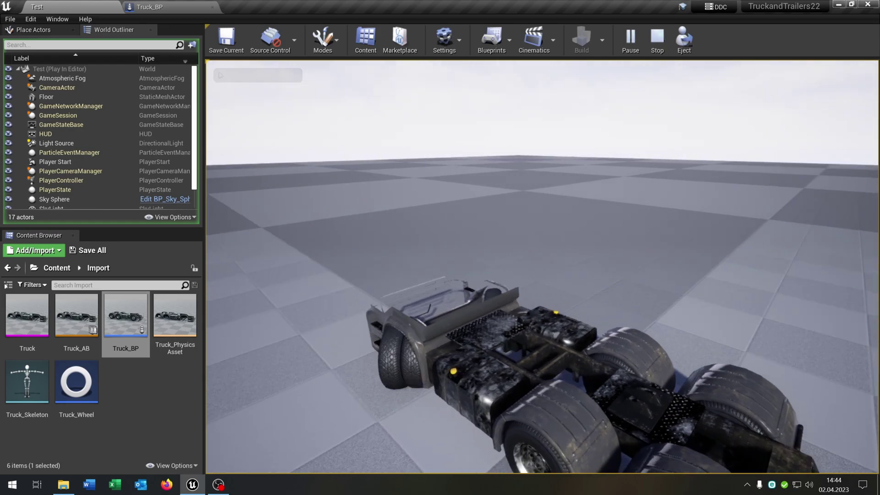
{"action": "key", "text": "a"}
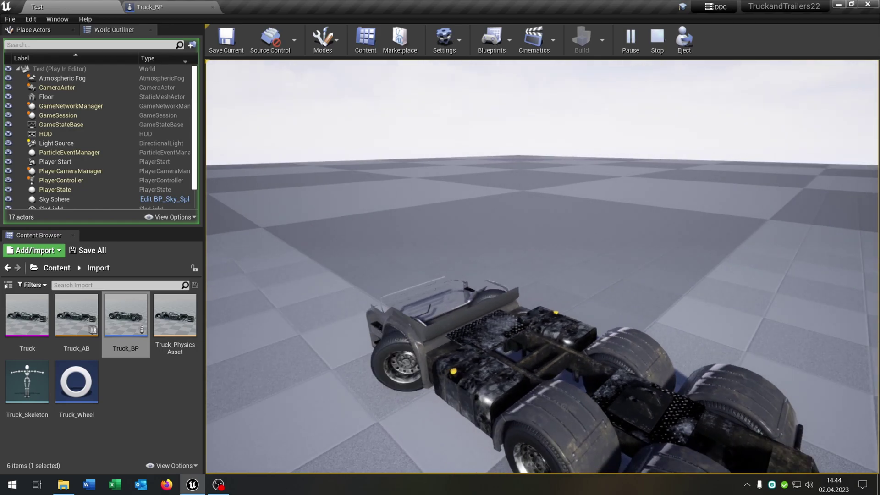
{"action": "key", "text": "d"}
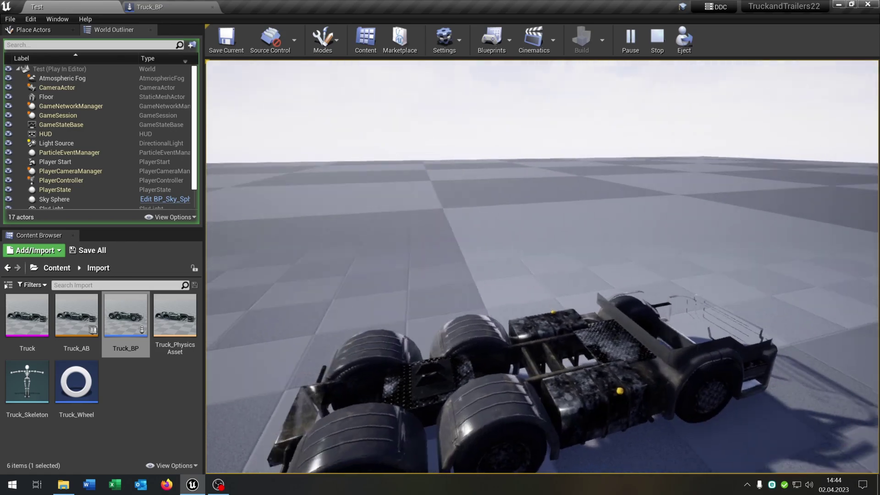
{"action": "key", "text": "a"}
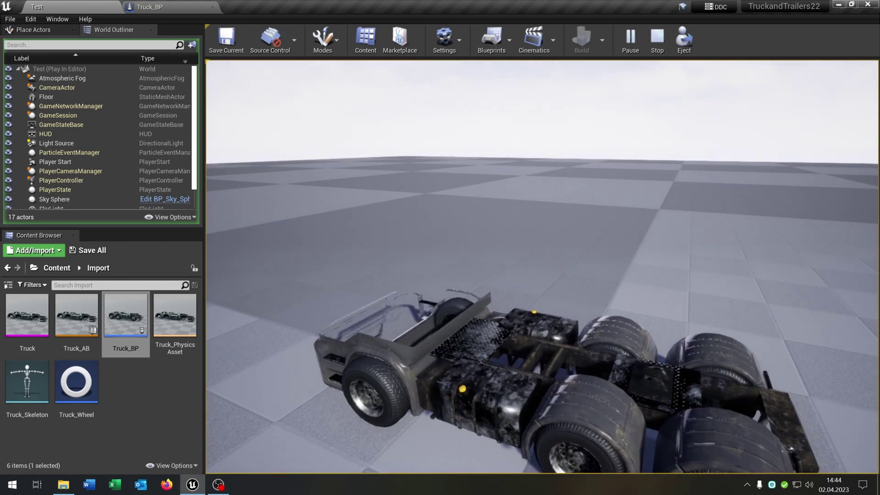
{"action": "key", "text": "Escape"}
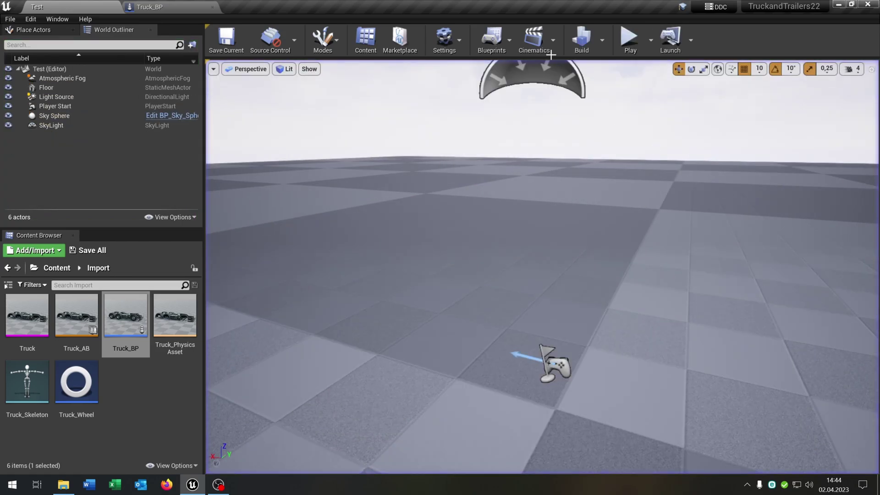
Wire a Steering Angle getter into both Set Steer Angle pins and move that group right.
{"action": "left_click", "coordinate": [168, 9]}
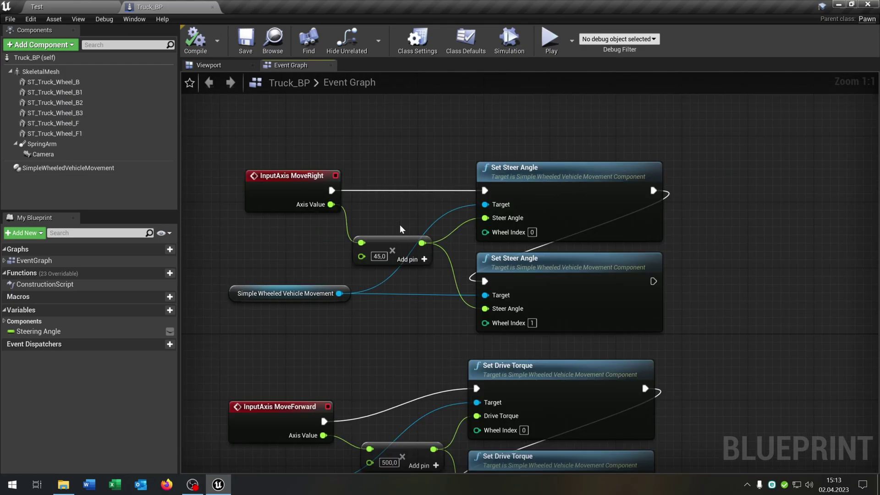
{"action": "left_click", "coordinate": [54, 330]}
{"action": "left_click_drag", "start_coordinate": [335, 240], "coordinate": [335, 240]}
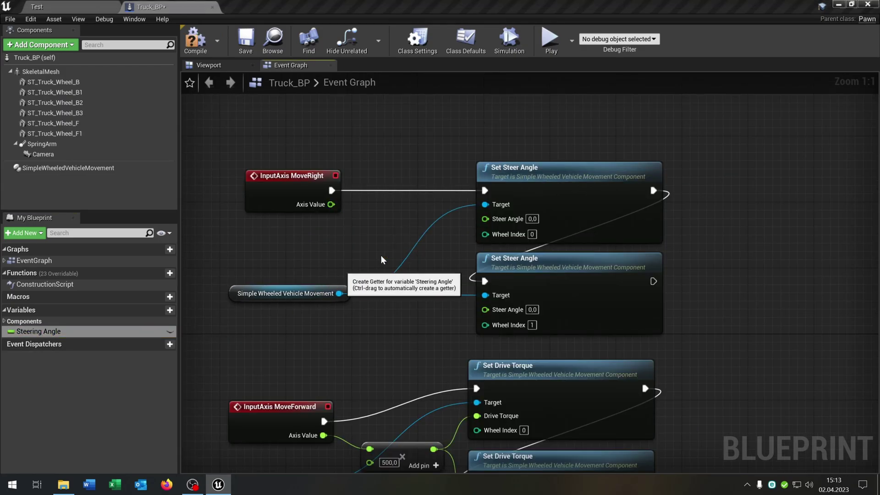
{"action": "left_click", "coordinate": [381, 255]}
{"action": "left_click_drag", "start_coordinate": [392, 252], "coordinate": [492, 308]}
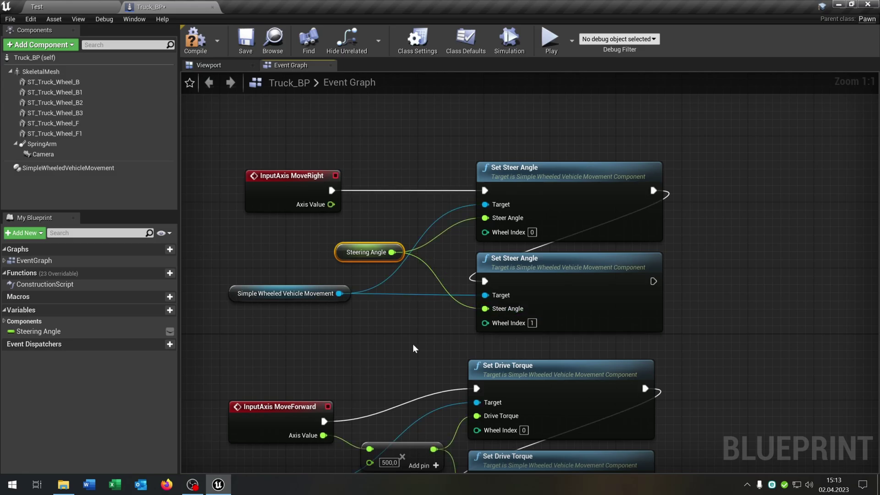
{"action": "left_click_drag", "start_coordinate": [325, 340], "coordinate": [624, 254]}
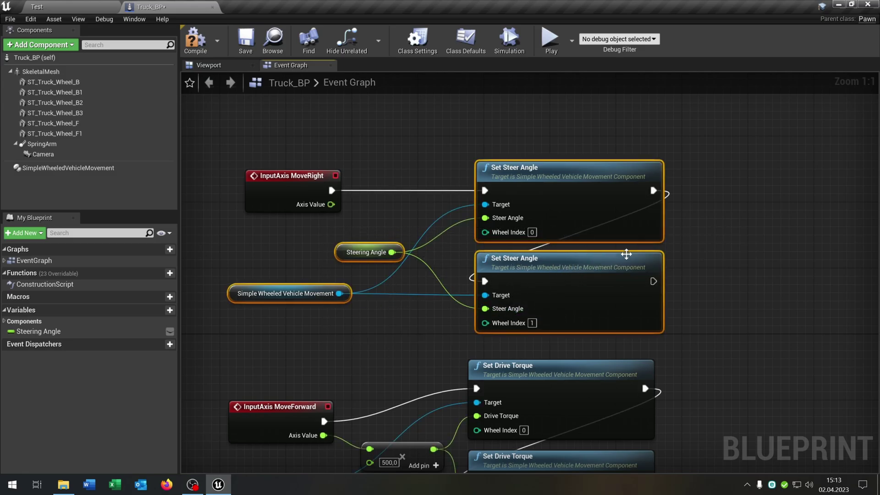
{"action": "scroll", "coordinate": [537, 269], "scroll_direction": "down", "scroll_amount": 5}
{"action": "left_click_drag", "start_coordinate": [509, 239], "coordinate": [715, 238]}
Add a Branch run by MoveRight whose condition is Axis Value equal to 0.
{"action": "scroll", "coordinate": [420, 275], "scroll_direction": "up", "scroll_amount": 5}
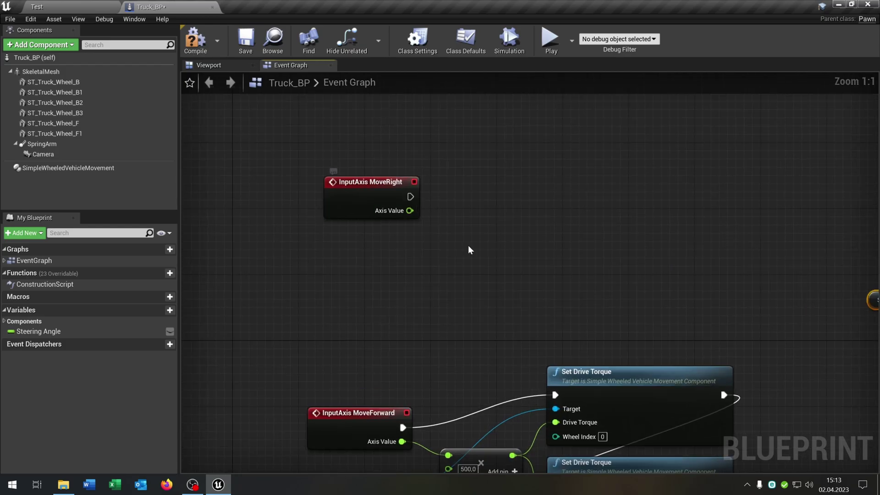
{"action": "left_click_drag", "start_coordinate": [361, 258], "coordinate": [419, 284]}
{"action": "type", "text": "equ"}
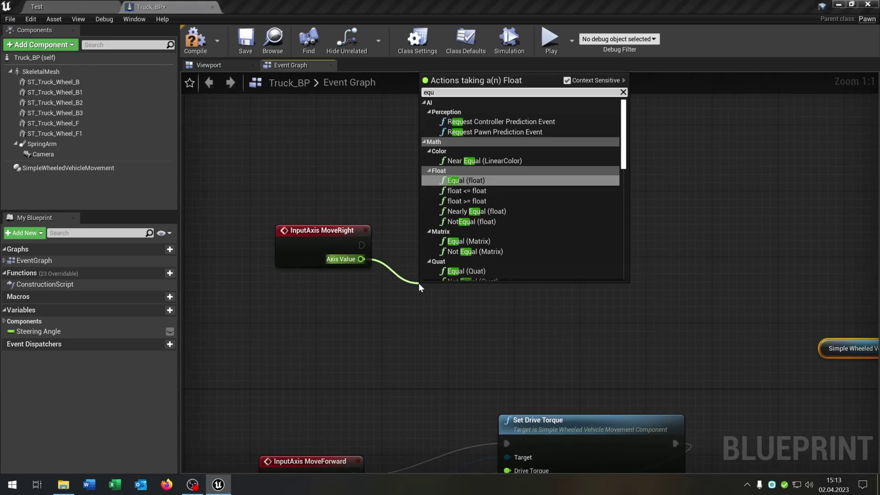
{"action": "key", "text": "Return"}
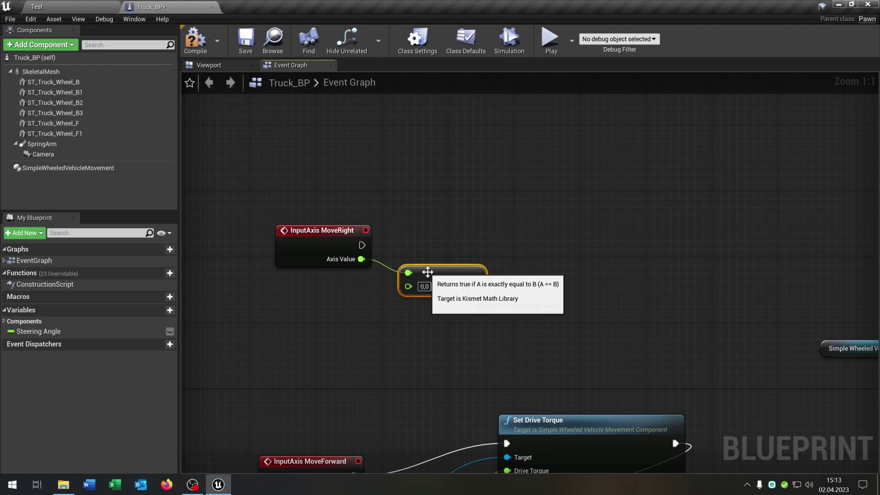
{"action": "left_click", "coordinate": [522, 229]}
{"action": "left_click_drag", "start_coordinate": [534, 258], "coordinate": [529, 242]}
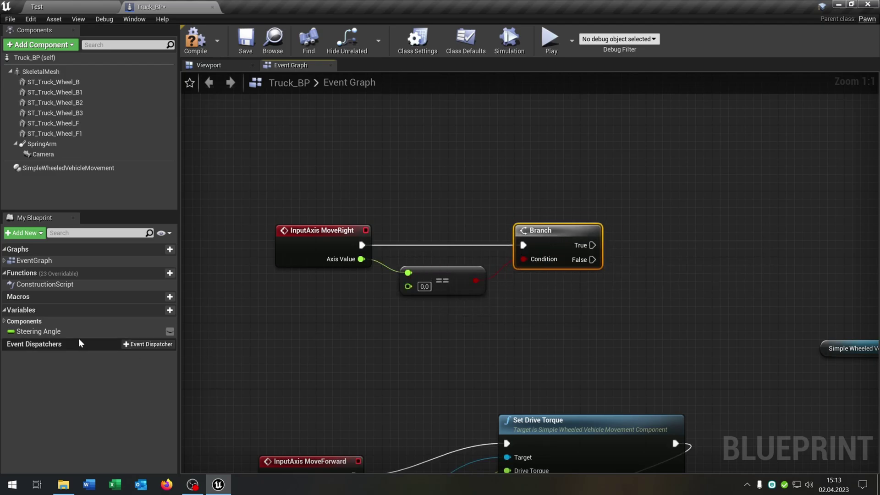
{"action": "left_click_drag", "start_coordinate": [79, 333], "coordinate": [331, 330]}
Add a second Branch on the first's False, conditioned on Steering Angle InRange -45 to 45.
{"action": "left_click", "coordinate": [352, 333]}
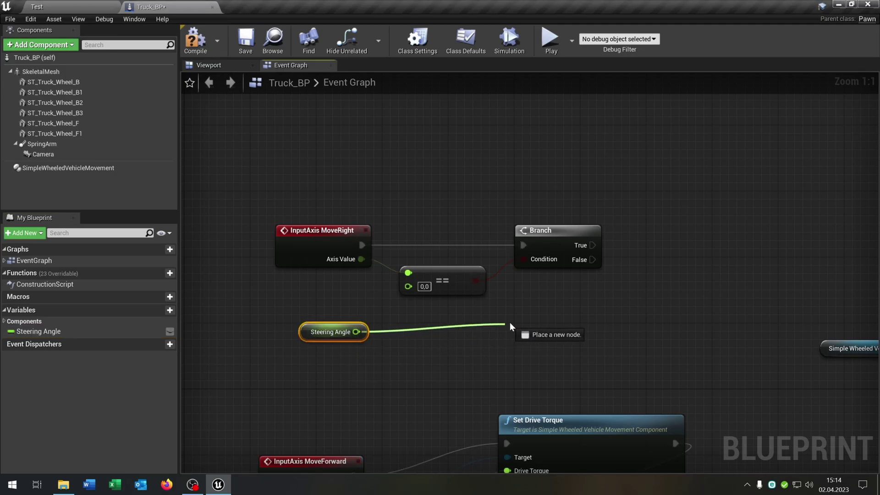
{"action": "left_click_drag", "start_coordinate": [509, 323], "coordinate": [510, 322]}
{"action": "type", "text": "inrange"}
{"action": "key", "text": "Return"}
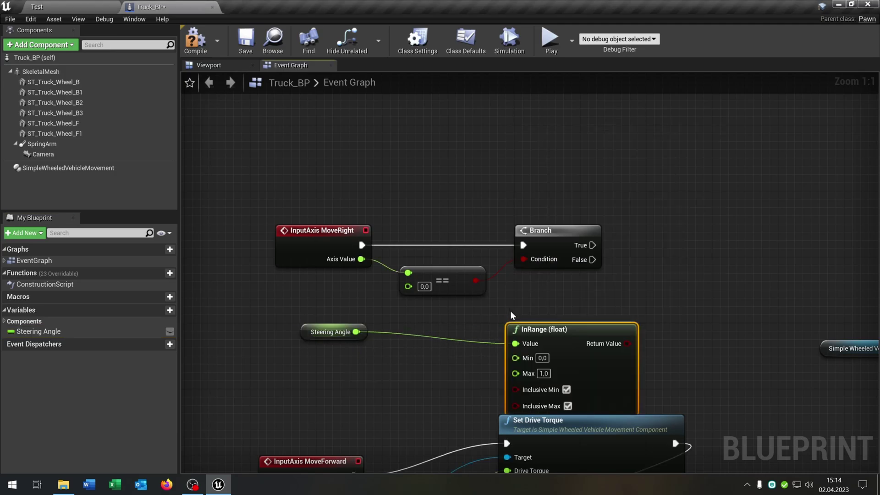
{"action": "left_click_drag", "start_coordinate": [577, 348], "coordinate": [510, 330]}
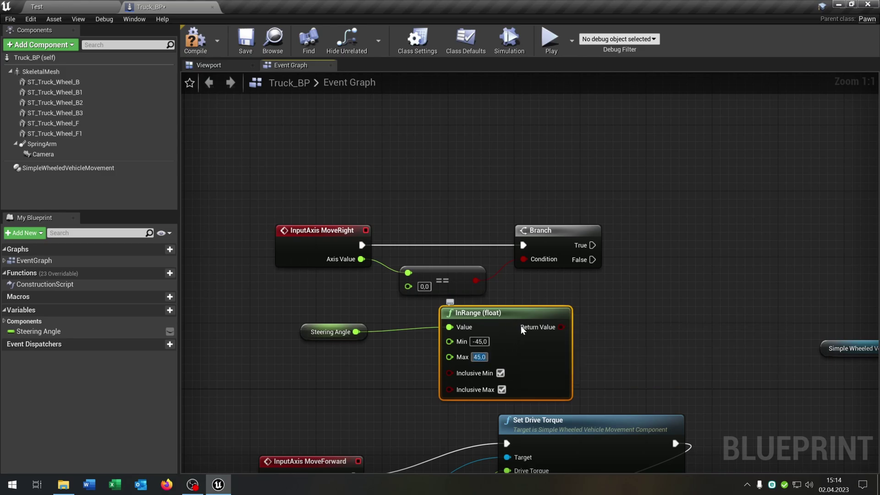
{"action": "right_click_drag", "start_coordinate": [521, 326], "coordinate": [435, 324]}
{"action": "key", "text": "b"}
{"action": "left_click", "coordinate": [516, 254]}
{"action": "left_click_drag", "start_coordinate": [443, 247], "coordinate": [529, 274]}
{"action": "left_click_drag", "start_coordinate": [394, 310], "coordinate": [538, 290]}
{"action": "right_click_drag", "start_coordinate": [575, 340], "coordinate": [527, 331]}
{"action": "right_click_drag", "start_coordinate": [359, 316], "coordinate": [435, 318]}
Add a float + float node summing Axis Value and Steering Angle.
{"action": "left_click_drag", "start_coordinate": [242, 240], "coordinate": [526, 306]}
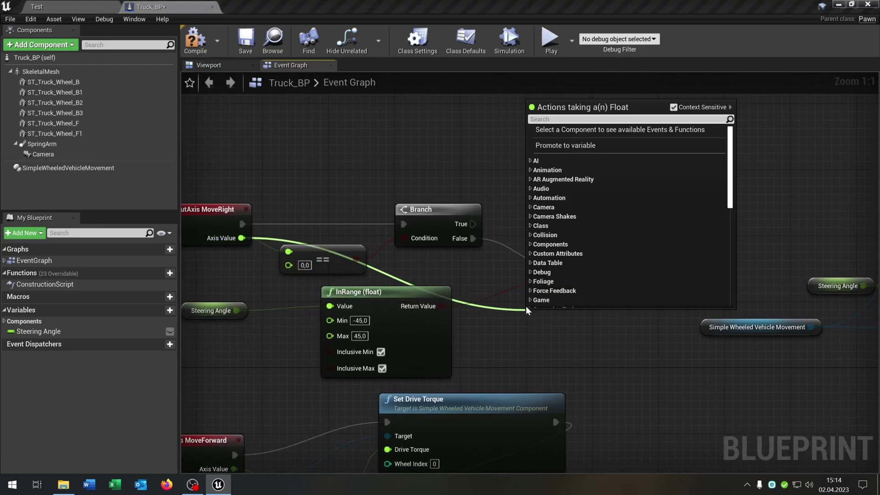
{"action": "type", "text": "floa"}
{"action": "key", "text": "Up"}
{"action": "key", "text": "Return"}
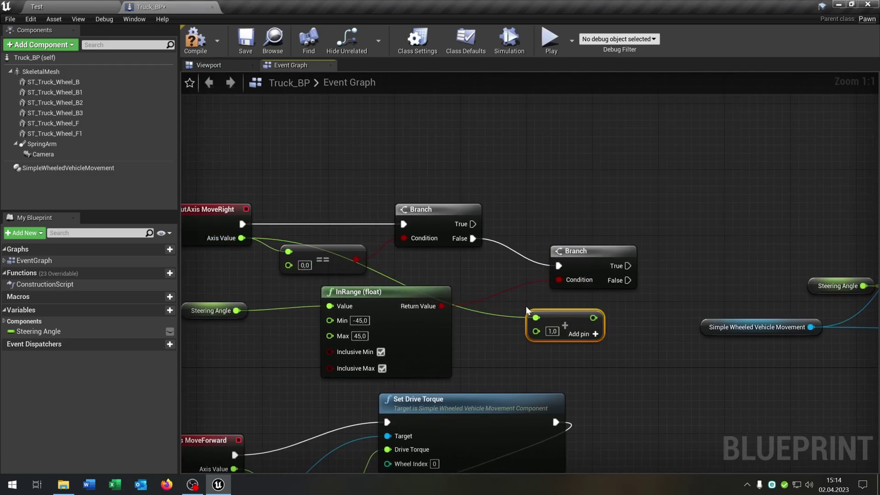
{"action": "left_click_drag", "start_coordinate": [237, 310], "coordinate": [536, 331]}
{"action": "right_click_drag", "start_coordinate": [645, 354], "coordinate": [543, 337]}
{"action": "right_click_drag", "start_coordinate": [575, 285], "coordinate": [482, 287]}
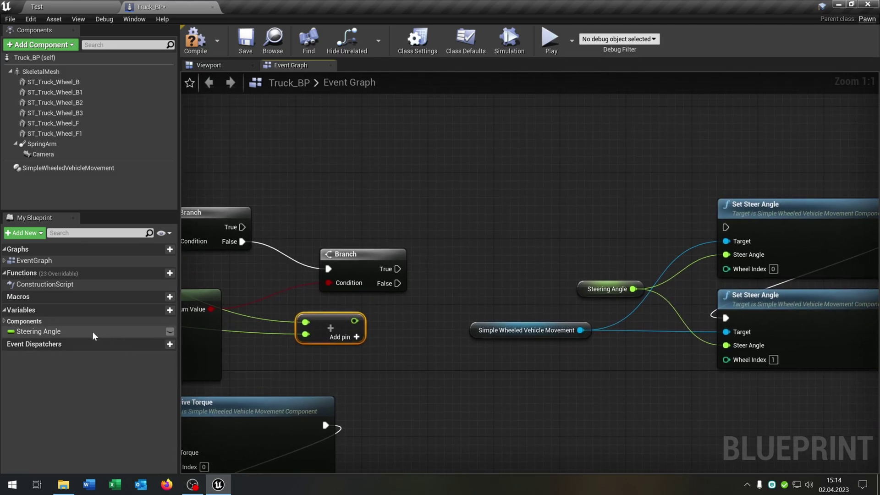
Set Steering Angle to that sum on the second Branch's True, then run Set Steer Angle.
{"action": "left_click_drag", "start_coordinate": [92, 332], "coordinate": [472, 231]}
{"action": "left_click", "coordinate": [479, 247]}
{"action": "left_click_drag", "start_coordinate": [397, 269], "coordinate": [396, 270]}
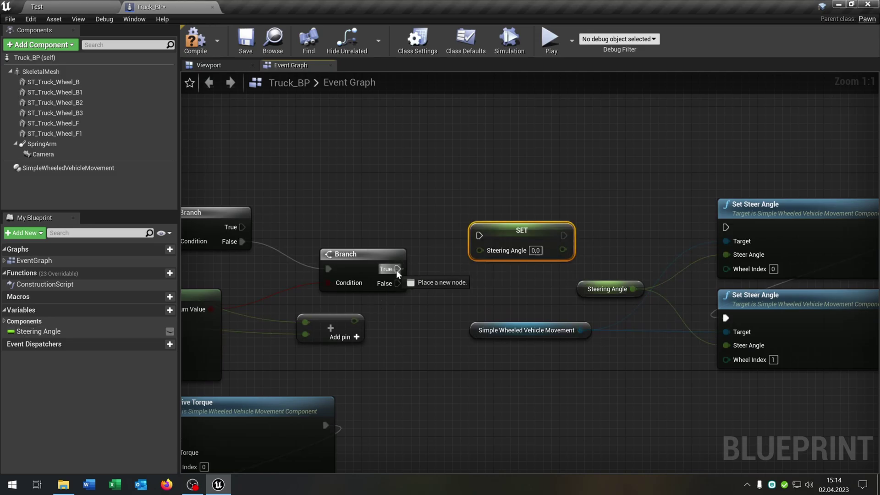
{"action": "left_click_drag", "start_coordinate": [480, 236], "coordinate": [479, 235]}
{"action": "left_click_drag", "start_coordinate": [355, 320], "coordinate": [481, 250]}
{"action": "left_click_drag", "start_coordinate": [550, 235], "coordinate": [733, 227]}
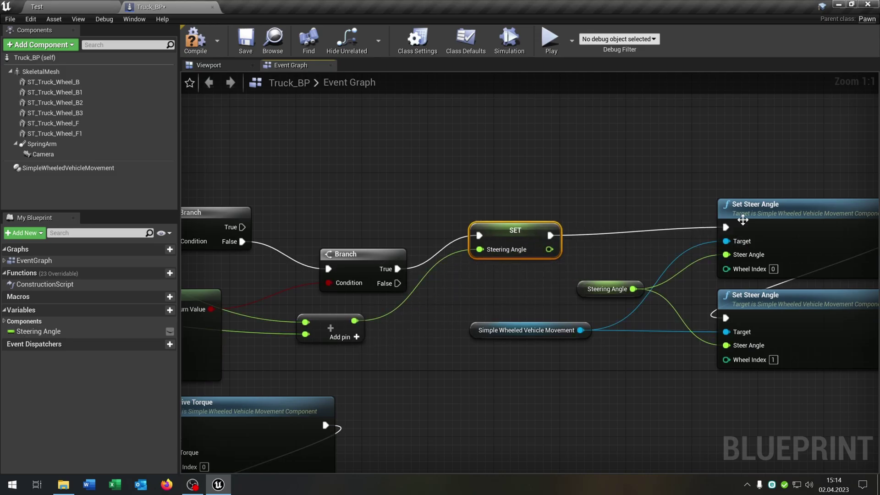
{"action": "right_click_drag", "start_coordinate": [577, 275], "coordinate": [705, 286]}
{"action": "left_click", "coordinate": [676, 306]}
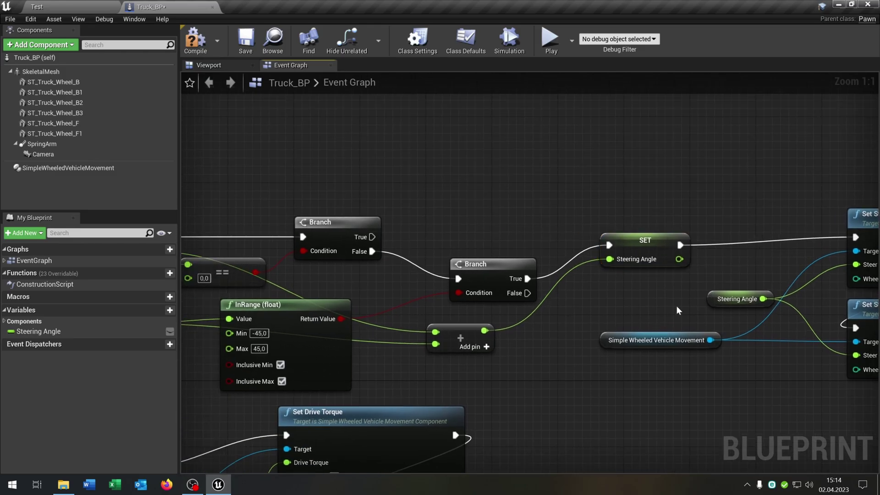
{"action": "right_click_drag", "start_coordinate": [494, 239], "coordinate": [697, 229]}
{"action": "right_click_drag", "start_coordinate": [520, 244], "coordinate": [526, 280]}
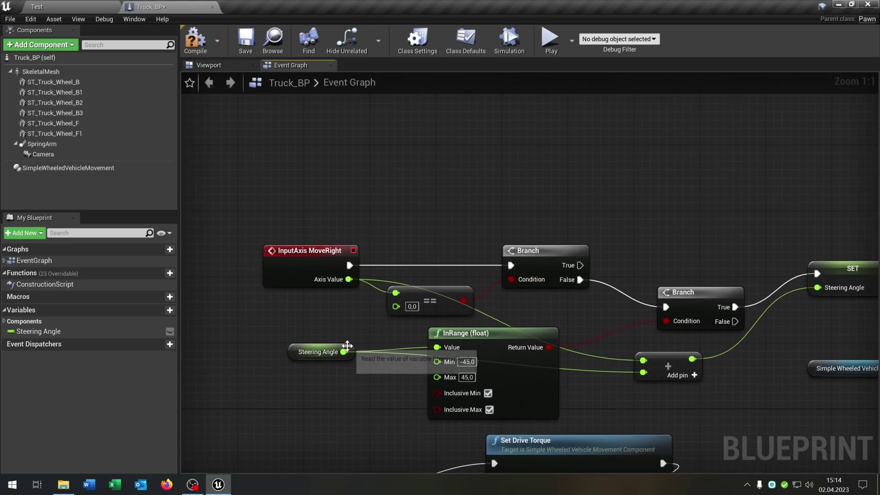
{"action": "left_click_drag", "start_coordinate": [343, 352], "coordinate": [468, 151]}
Add float < float and float > float comparisons on Steering Angle.
{"action": "type", "text": "floa"}
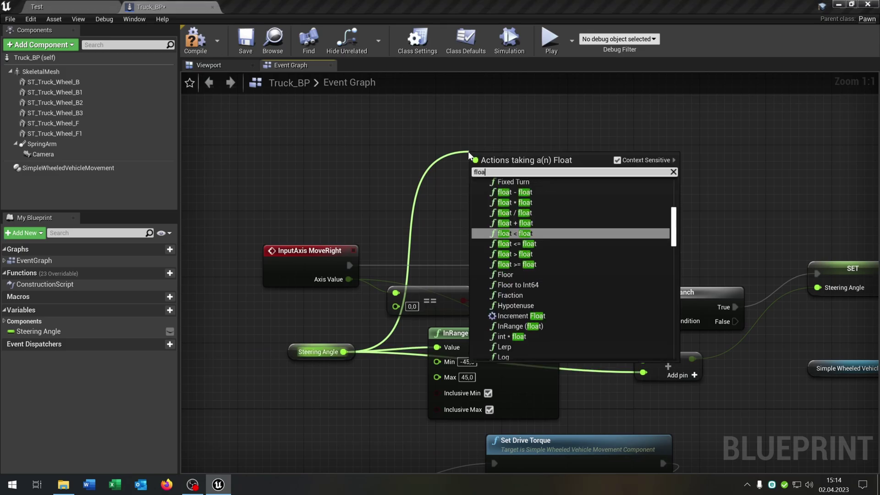
{"action": "key", "text": "Return"}
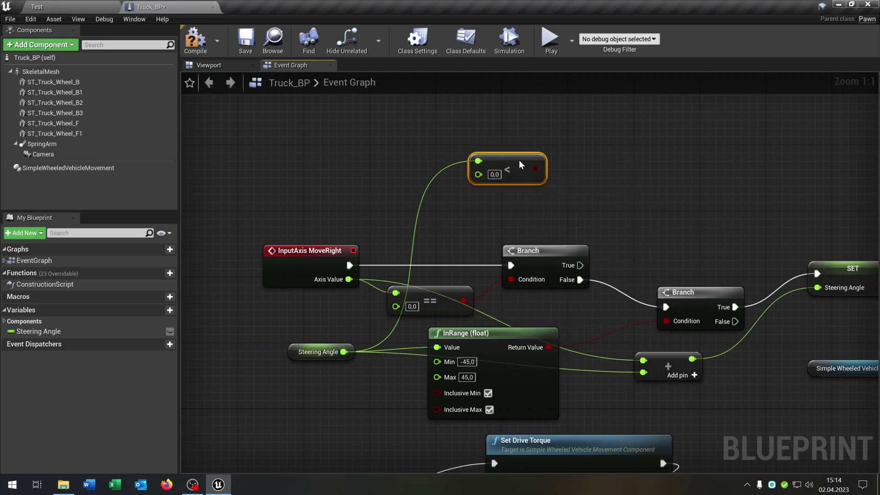
{"action": "left_click_drag", "start_coordinate": [519, 161], "coordinate": [528, 189]}
{"action": "left_click_drag", "start_coordinate": [343, 352], "coordinate": [477, 136]}
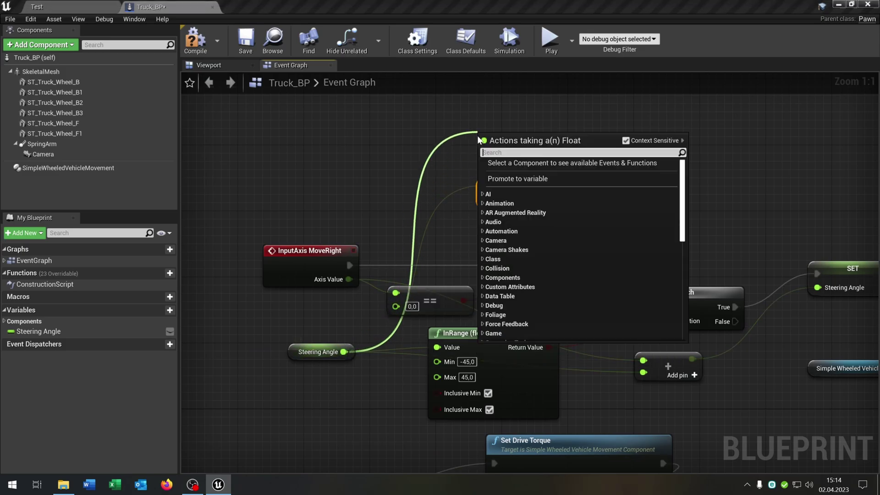
{"action": "type", "text": "floa"}
{"action": "key", "text": "Down"}
{"action": "key", "text": "Down"}
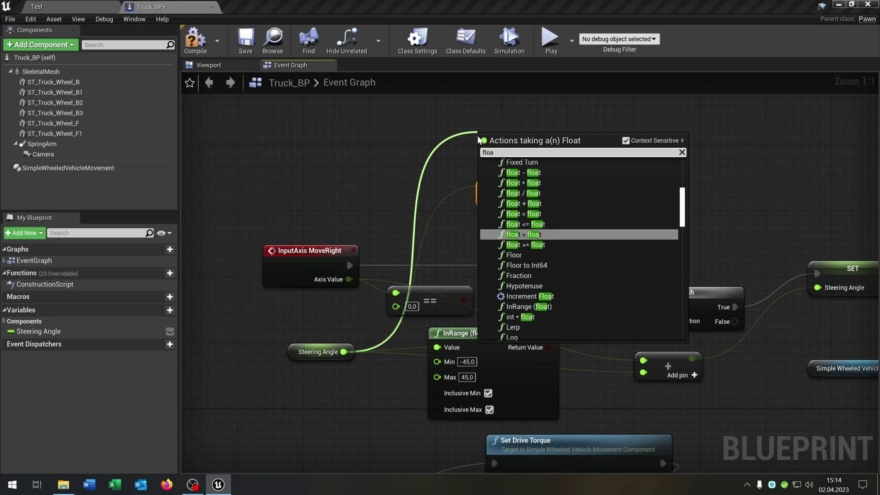
{"action": "key", "text": "Return"}
Add a Branch on > 0 from the zero-input Branch's True and a Branch on < 0 from its False.
{"action": "right_click_drag", "start_coordinate": [626, 168], "coordinate": [478, 188]}
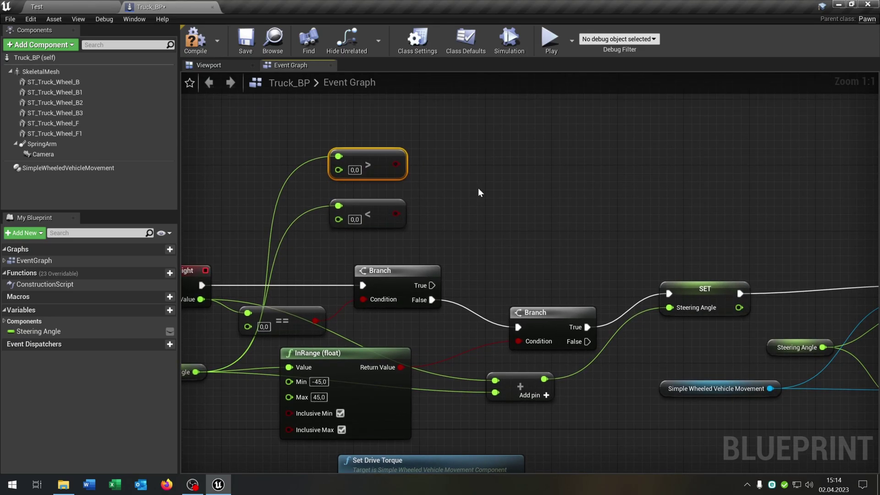
{"action": "left_click", "coordinate": [507, 144]}
{"action": "left_click_drag", "start_coordinate": [396, 164], "coordinate": [517, 179]}
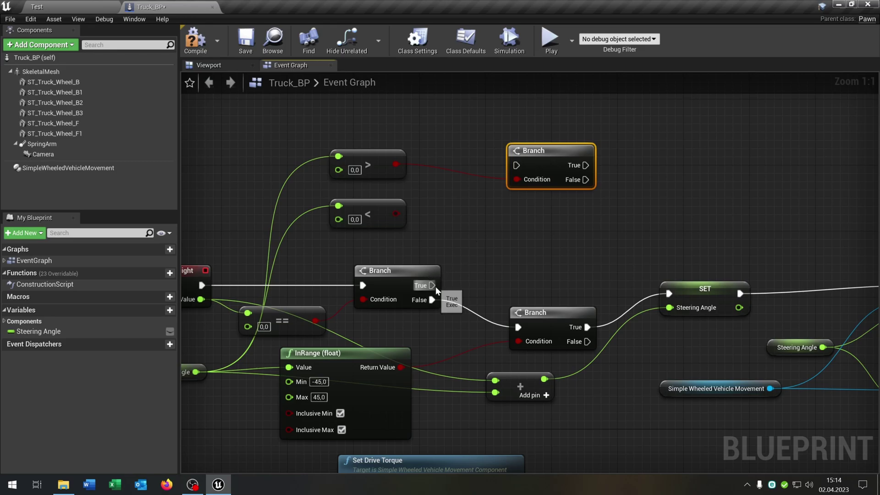
{"action": "left_click_drag", "start_coordinate": [433, 286], "coordinate": [520, 155]}
{"action": "right_click_drag", "start_coordinate": [654, 228], "coordinate": [521, 194]}
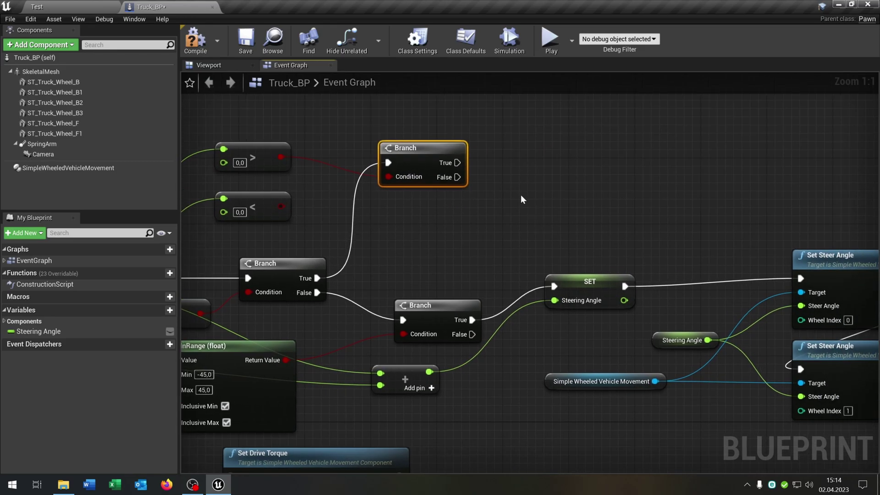
{"action": "left_click", "coordinate": [521, 199]}
{"action": "left_click_drag", "start_coordinate": [457, 177], "coordinate": [501, 197]}
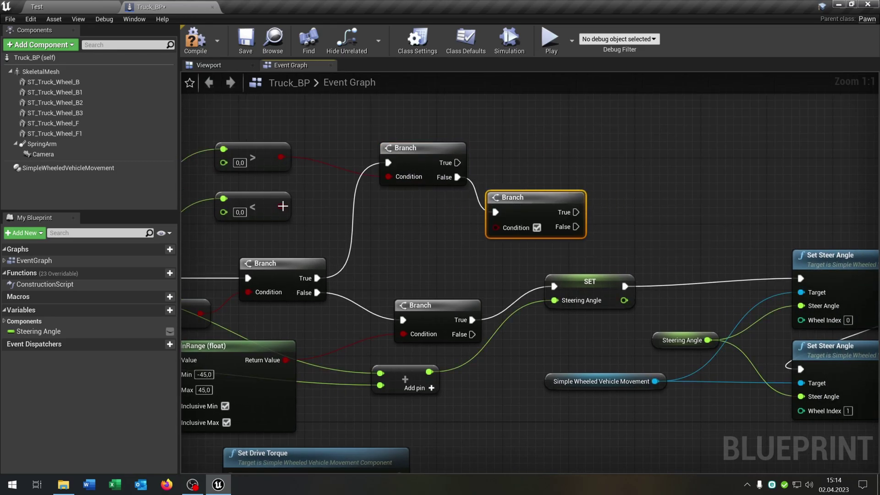
{"action": "left_click_drag", "start_coordinate": [283, 207], "coordinate": [495, 226]}
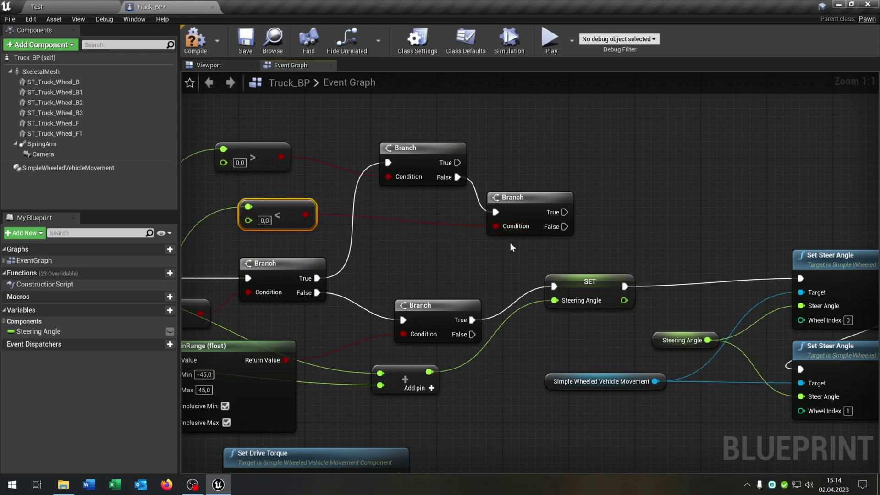
{"action": "right_click_drag", "start_coordinate": [510, 242], "coordinate": [601, 242]}
{"action": "left_click_drag", "start_coordinate": [68, 332], "coordinate": [472, 227]}
{"action": "left_click", "coordinate": [502, 233]}
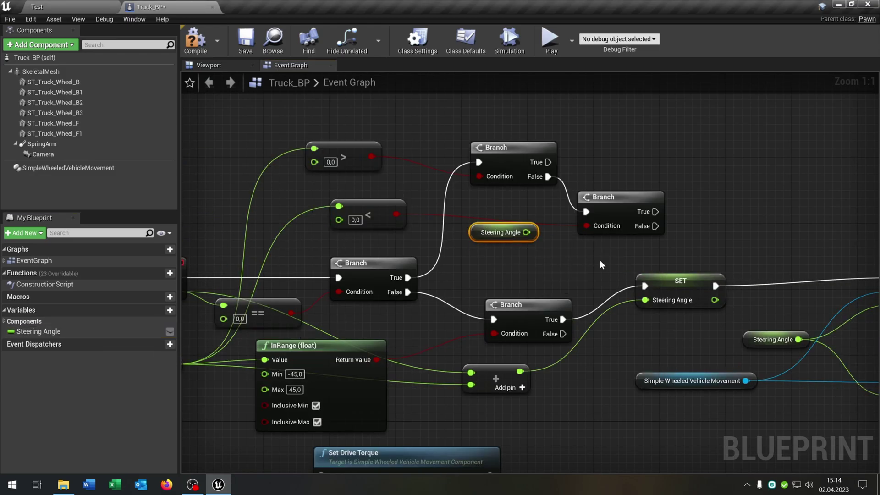
Add float - float and float + float nodes on the Steering Angle getter.
{"action": "right_click_drag", "start_coordinate": [599, 265], "coordinate": [462, 324]}
{"action": "left_click_drag", "start_coordinate": [388, 291], "coordinate": [480, 159]}
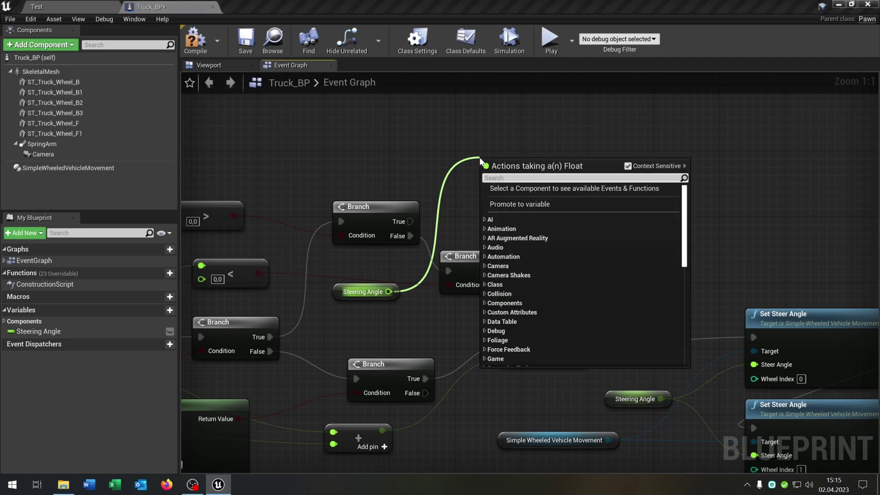
{"action": "type", "text": "float"}
{"action": "key", "text": "Up"}
{"action": "key", "text": "Up"}
{"action": "key", "text": "Up"}
{"action": "key", "text": "Up"}
{"action": "key", "text": "Return"}
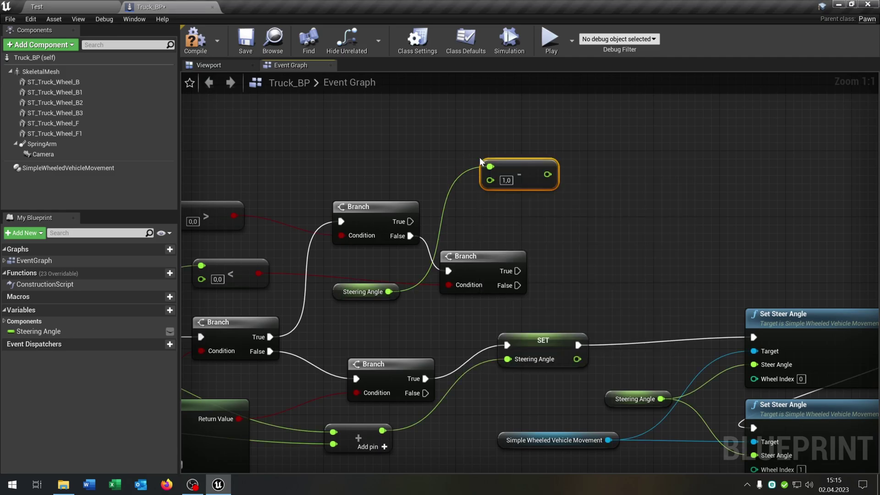
{"action": "left_click_drag", "start_coordinate": [503, 169], "coordinate": [487, 145]}
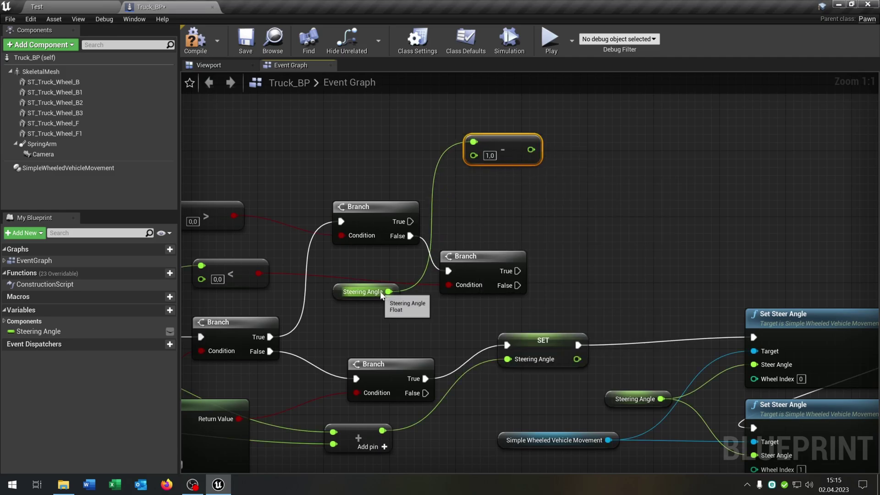
{"action": "left_click_drag", "start_coordinate": [388, 291], "coordinate": [495, 186]}
{"action": "type", "text": "float"}
{"action": "key", "text": "Up"}
{"action": "key", "text": "Up"}
{"action": "key", "text": "Up"}
{"action": "key", "text": "Up"}
{"action": "key", "text": "Up"}
{"action": "key", "text": "Return"}
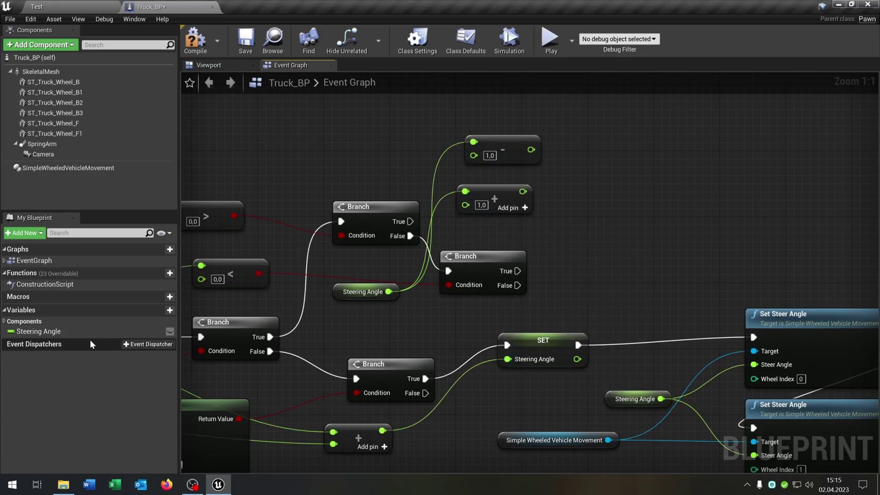
Add two SET Steering Angle nodes; the > 0 Branch's True stores the subtract result.
{"action": "left_click_drag", "start_coordinate": [69, 331], "coordinate": [589, 155]}
{"action": "left_click", "coordinate": [630, 179]}
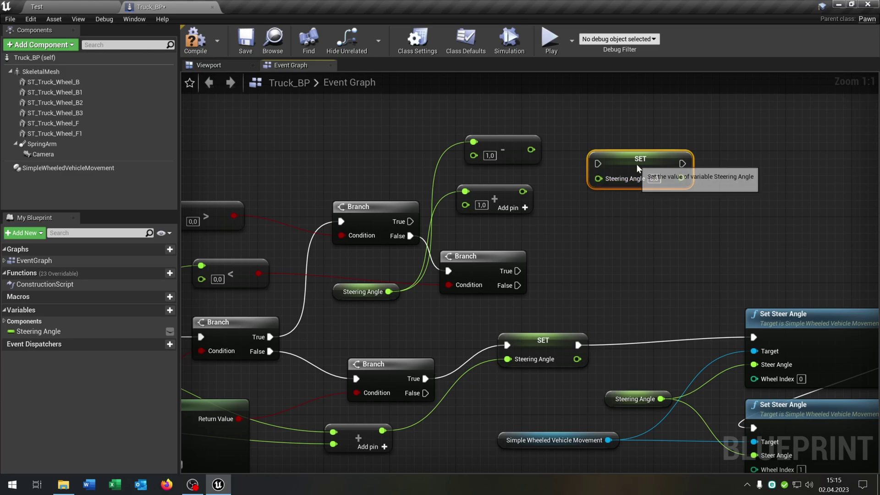
{"action": "key", "text": "ctrl+c"}
{"action": "key", "text": "ctrl+v"}
{"action": "left_click_drag", "start_coordinate": [686, 208], "coordinate": [624, 220]}
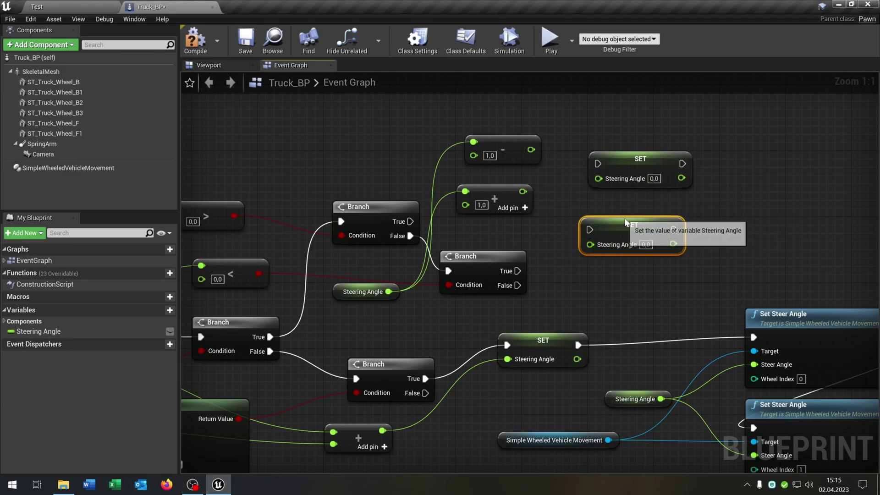
{"action": "left_click_drag", "start_coordinate": [410, 221], "coordinate": [518, 202]}
{"action": "left_click_drag", "start_coordinate": [599, 166], "coordinate": [599, 166]}
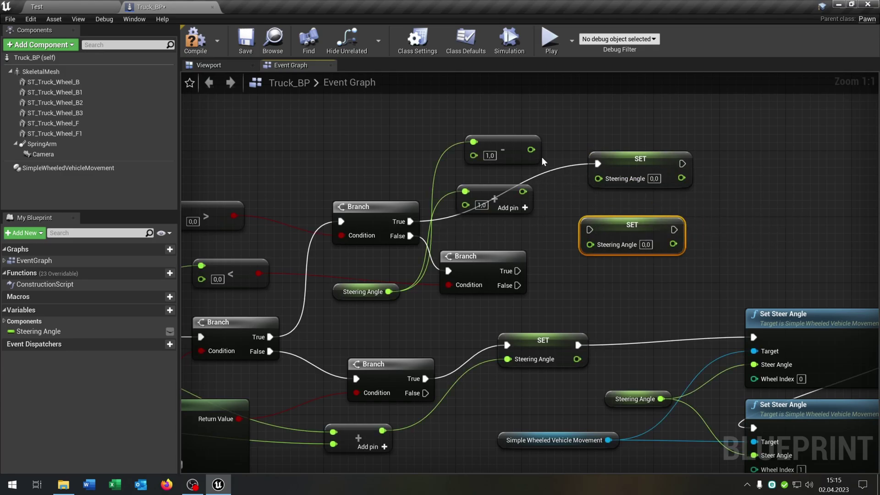
{"action": "mouse_move", "coordinate": [540, 156]}
{"action": "left_mouse_down"}
{"action": "mouse_move", "coordinate": [564, 178]}
{"action": "mouse_move", "coordinate": [539, 164]}
{"action": "left_mouse_up"}
{"action": "left_click_drag", "start_coordinate": [532, 159], "coordinate": [599, 178]}
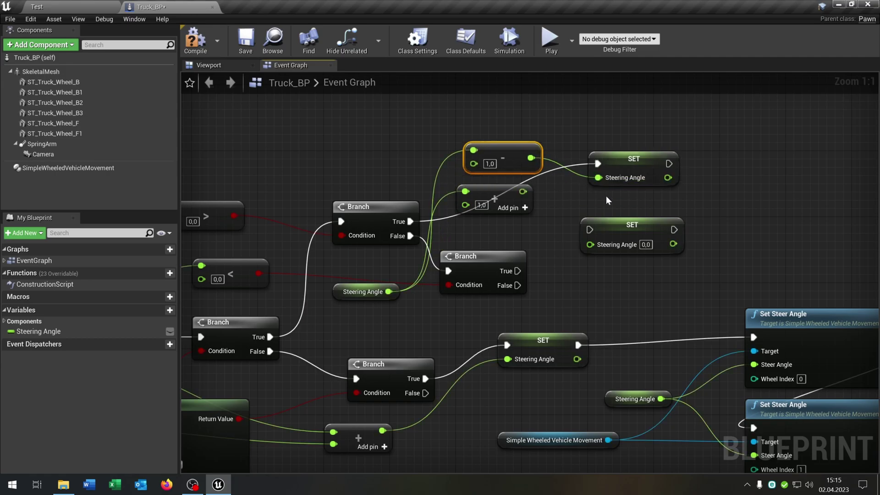
Have the < 0 Branch store the add result, then chain both SETs into Set Steer Angle.
{"action": "left_click_drag", "start_coordinate": [508, 203], "coordinate": [507, 228]}
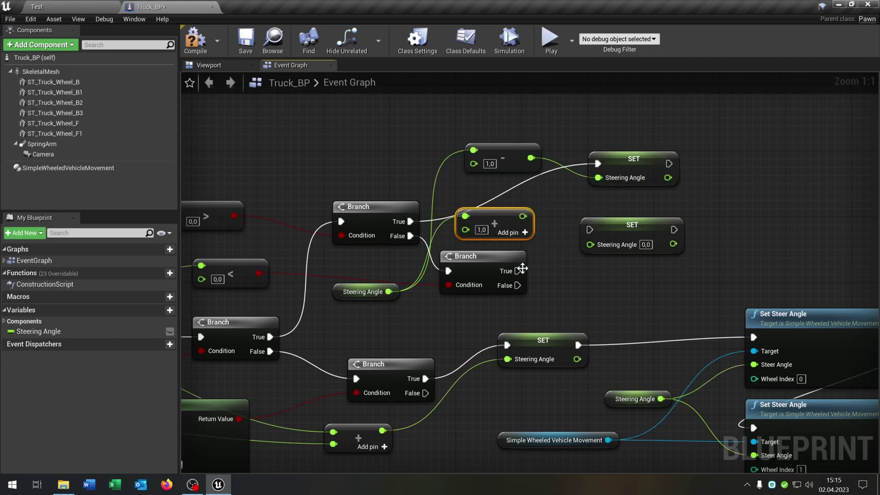
{"action": "left_click_drag", "start_coordinate": [516, 270], "coordinate": [590, 229]}
{"action": "left_click_drag", "start_coordinate": [520, 216], "coordinate": [590, 244]}
{"action": "right_click_drag", "start_coordinate": [591, 245], "coordinate": [575, 277]}
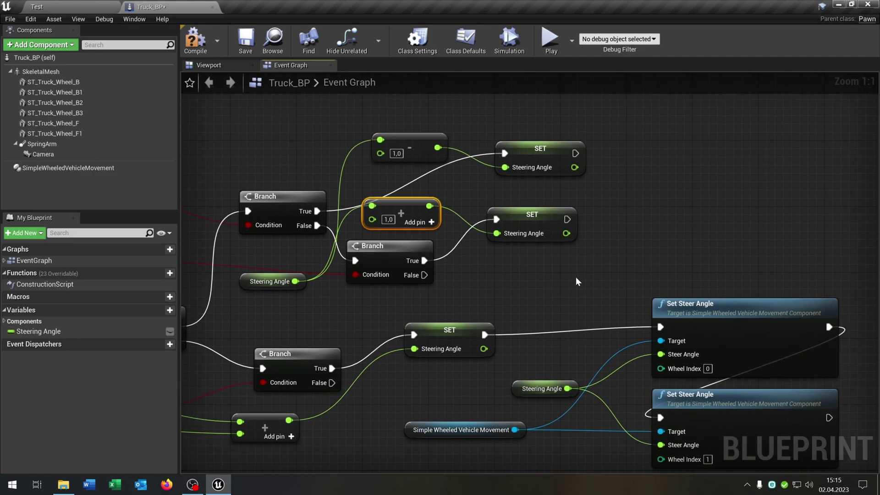
{"action": "left_click_drag", "start_coordinate": [575, 153], "coordinate": [660, 327]}
{"action": "left_click_drag", "start_coordinate": [568, 219], "coordinate": [662, 327]}
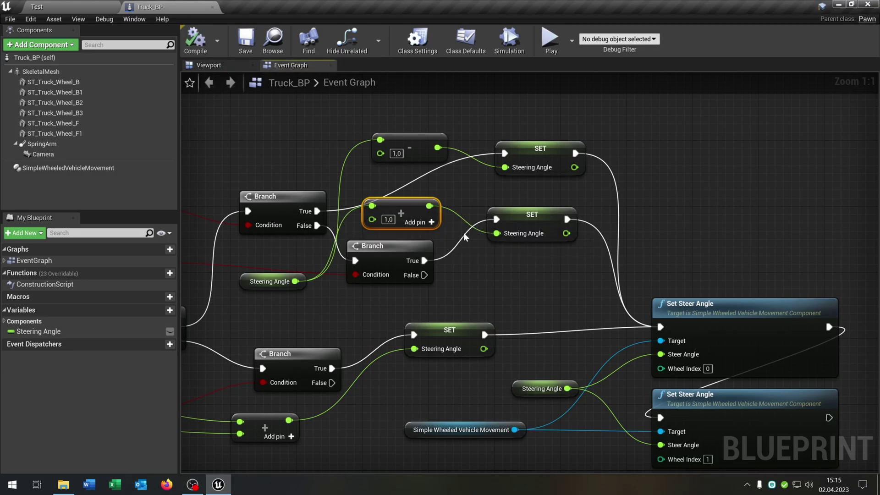
{"action": "right_click_drag", "start_coordinate": [623, 395], "coordinate": [669, 264]}
Add an InputAction Handbrake event node to the Truck_BP graph.
{"action": "right_click", "coordinate": [498, 278]}
{"action": "type", "text": "handrb"}
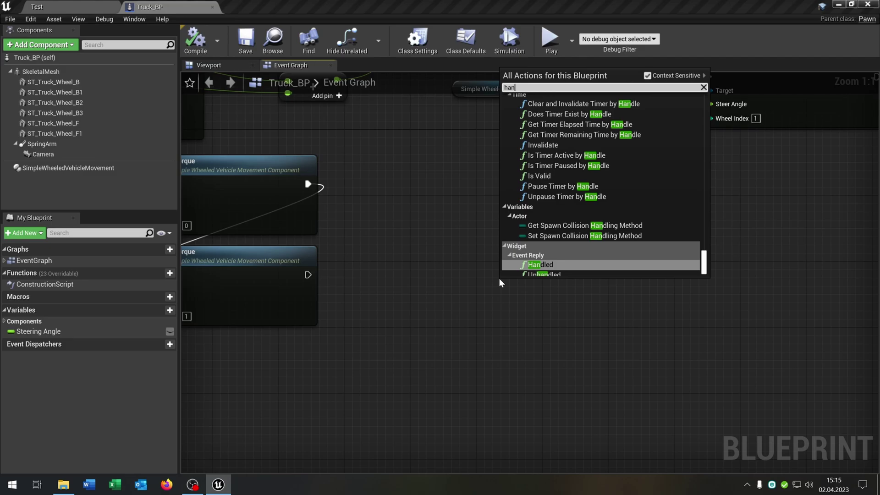
{"action": "key", "text": "BackSpace"}
{"action": "key", "text": "BackSpace"}
{"action": "type", "text": "bra"}
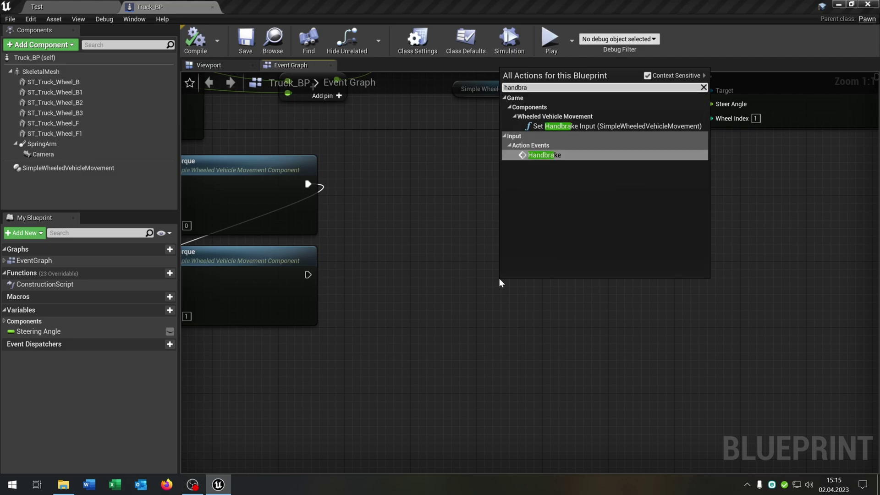
{"action": "key", "text": "Return"}
{"action": "left_click_drag", "start_coordinate": [603, 299], "coordinate": [555, 241]}
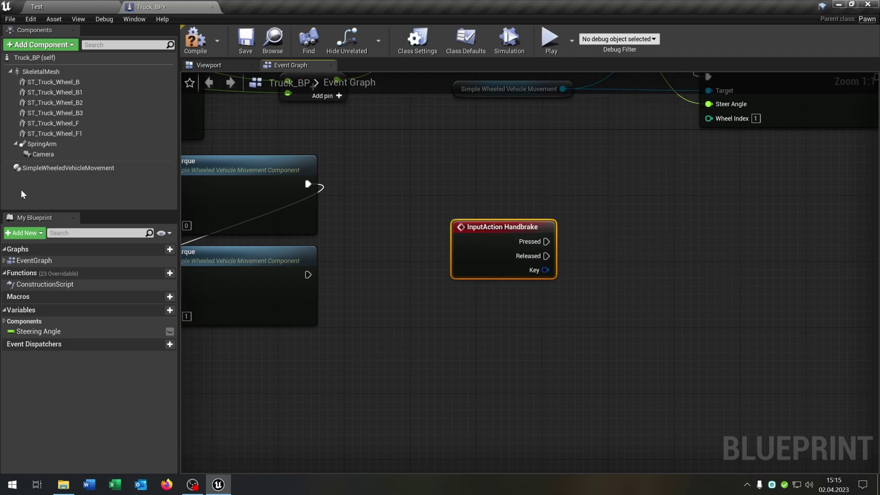
Add a Simple Wheeled Vehicle Movement reference and a Set Brake Torque node from it.
{"action": "left_click_drag", "start_coordinate": [69, 167], "coordinate": [460, 321]}
{"action": "right_click_drag", "start_coordinate": [556, 312], "coordinate": [359, 320]}
{"action": "left_click_drag", "start_coordinate": [416, 279], "coordinate": [441, 238]}
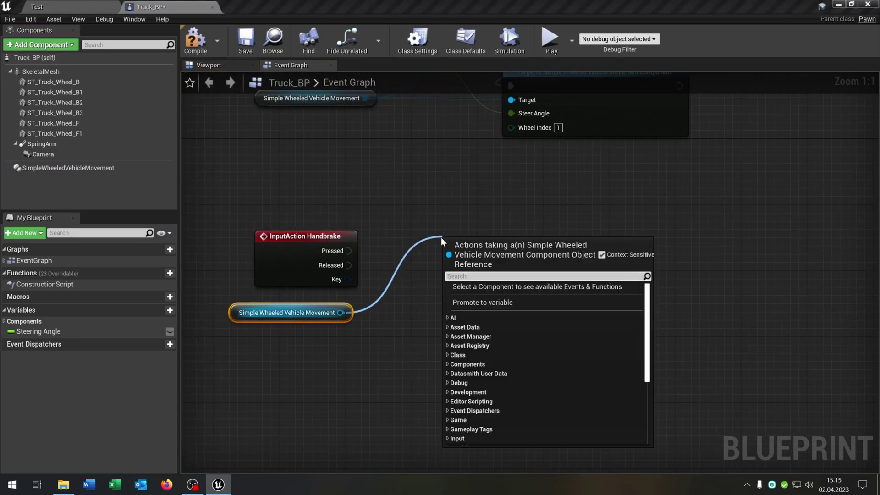
{"action": "type", "text": "set"}
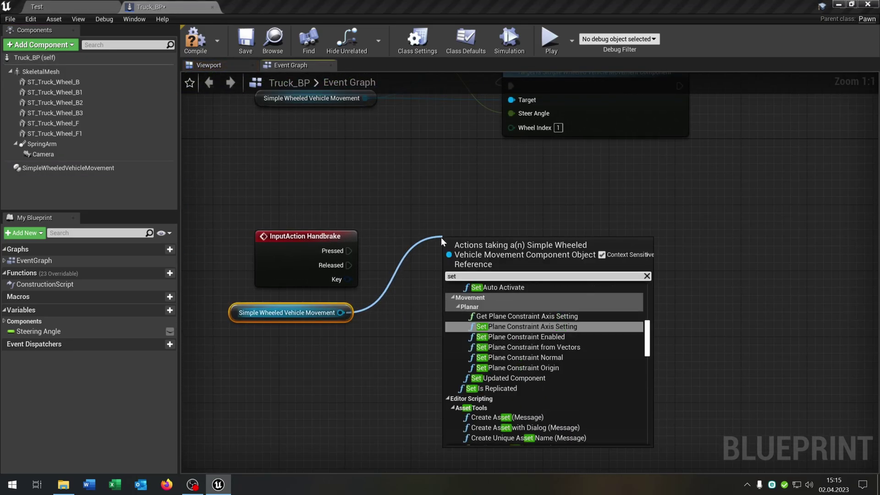
{"action": "type", "text": " bra"}
{"action": "key", "text": "Return"}
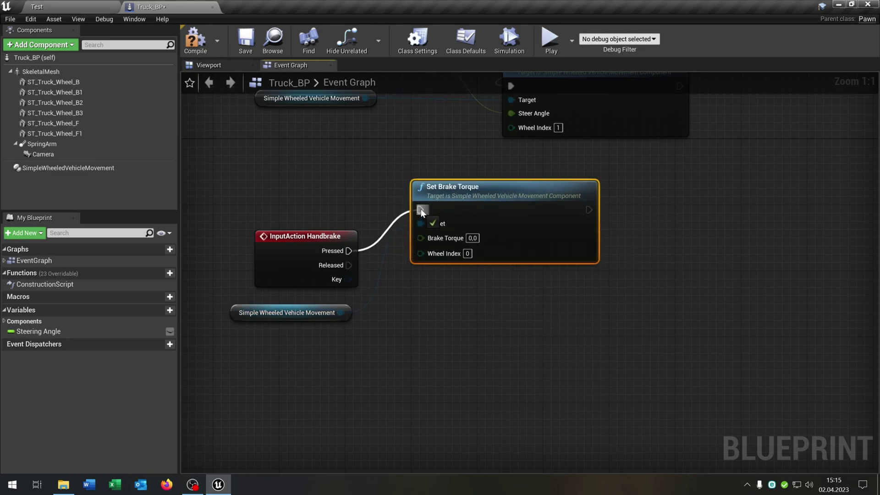
Duplicate Set Brake Torque for wheel index 3, wiring its Target, and give both nodes 2000 brake torque.
{"action": "key", "text": "ctrl+c"}
{"action": "key", "text": "ctrl+v"}
{"action": "left_click_drag", "start_coordinate": [581, 328], "coordinate": [432, 289]}
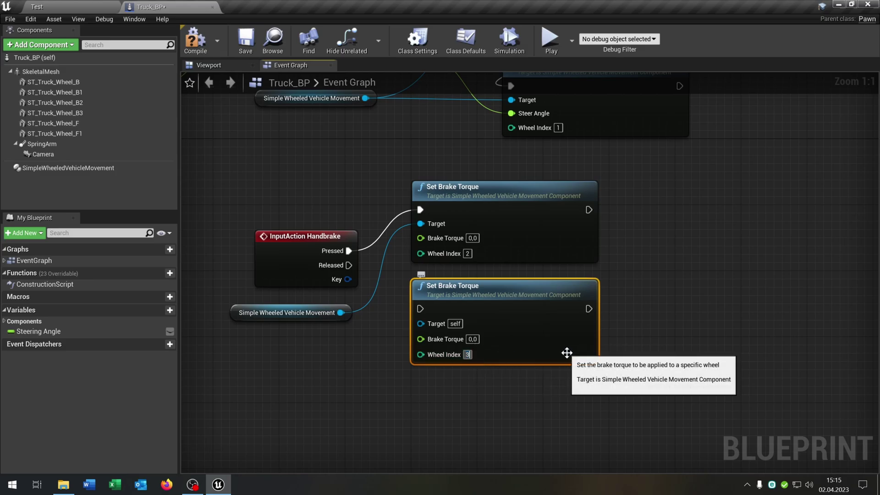
{"action": "left_click", "coordinate": [626, 328]}
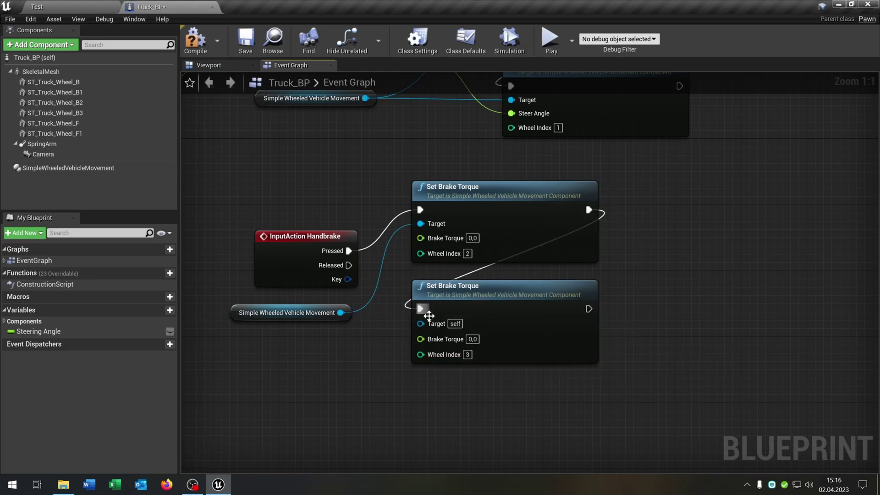
{"action": "left_click_drag", "start_coordinate": [341, 313], "coordinate": [420, 323]}
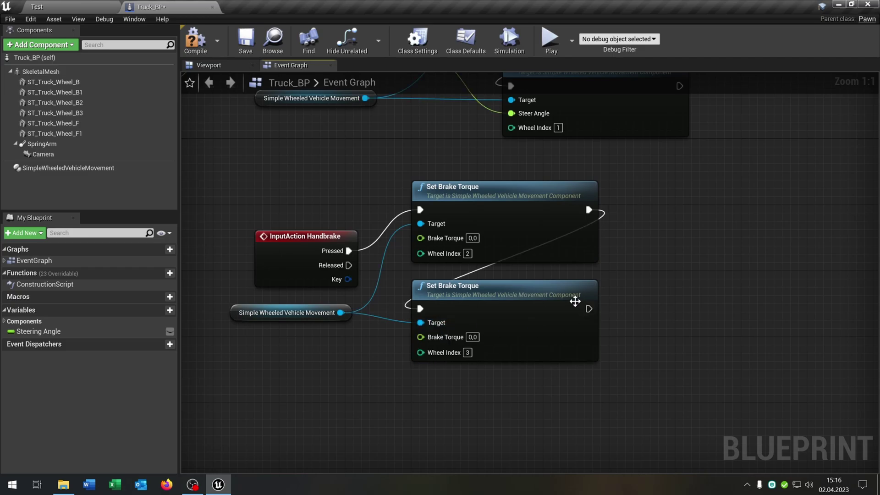
{"action": "left_click", "coordinate": [472, 238]}
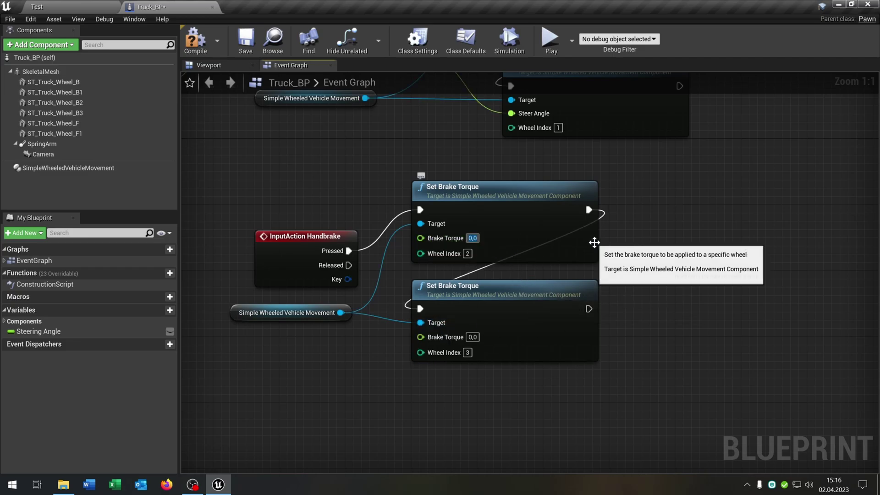
{"action": "type", "text": "2000"}
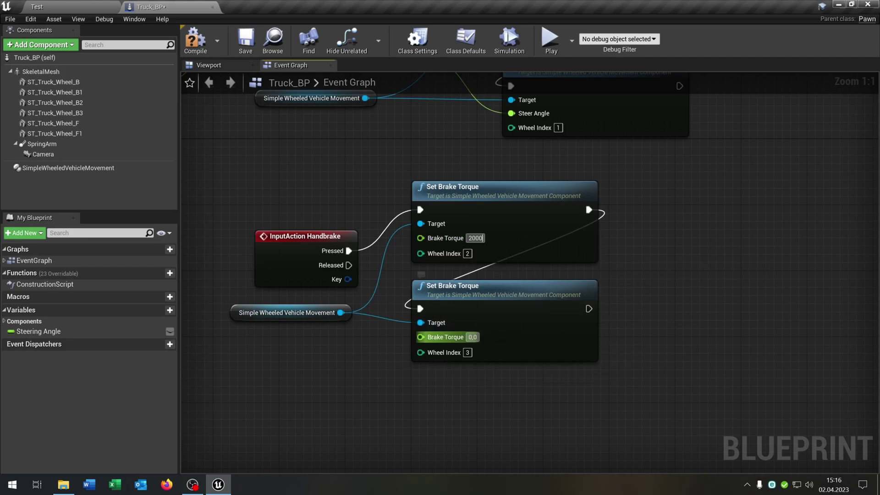
{"action": "left_click", "coordinate": [472, 337]}
{"action": "type", "text": "2000"}
Copy the brake pair onto Handbrake Released with its Target wired and brake torque 0.
{"action": "right_click_drag", "start_coordinate": [524, 333], "coordinate": [508, 284]}
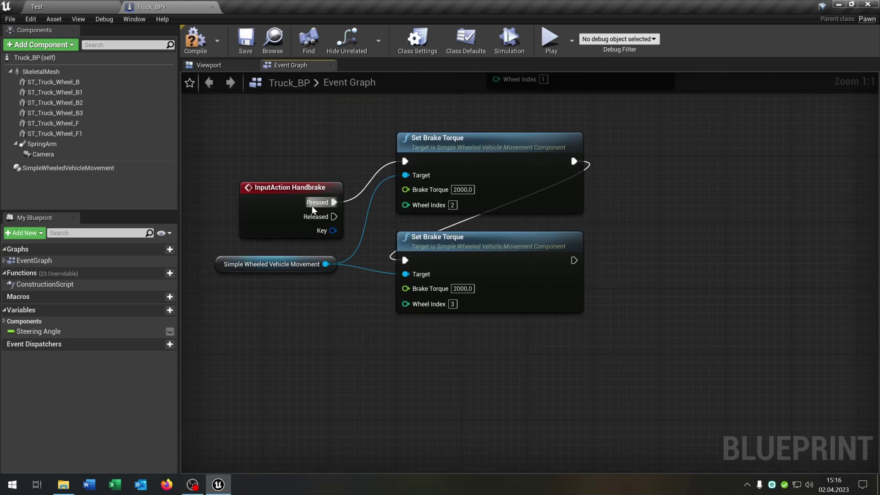
{"action": "left_click_drag", "start_coordinate": [584, 360], "coordinate": [539, 212]}
{"action": "key", "text": "ctrl+c"}
{"action": "key", "text": "ctrl+v"}
{"action": "left_click_drag", "start_coordinate": [739, 289], "coordinate": [485, 341]}
{"action": "left_click_drag", "start_coordinate": [334, 217], "coordinate": [405, 351]}
{"action": "left_click_drag", "start_coordinate": [323, 265], "coordinate": [405, 305]}
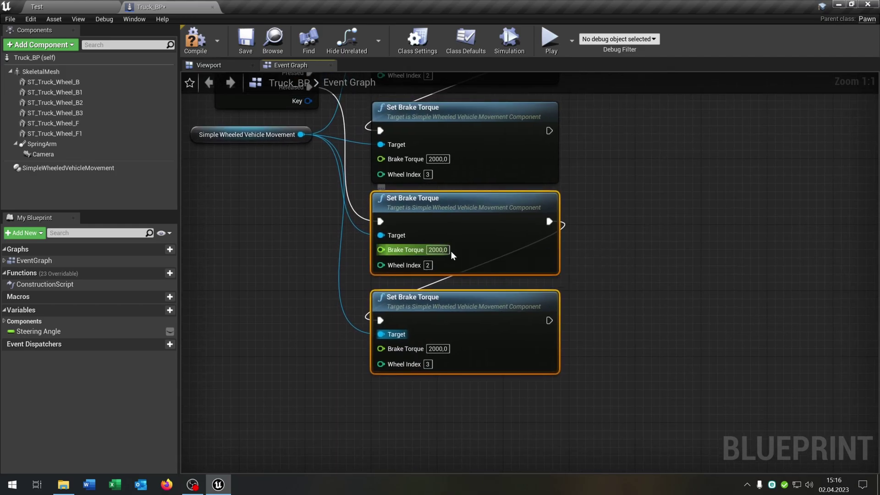
{"action": "type", "text": "0"}
{"action": "left_click", "coordinate": [437, 348]}
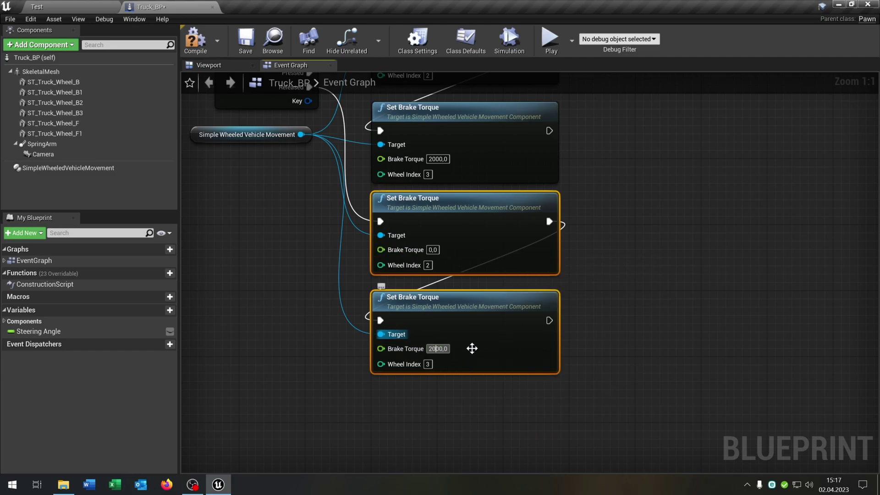
{"action": "type", "text": "0"}
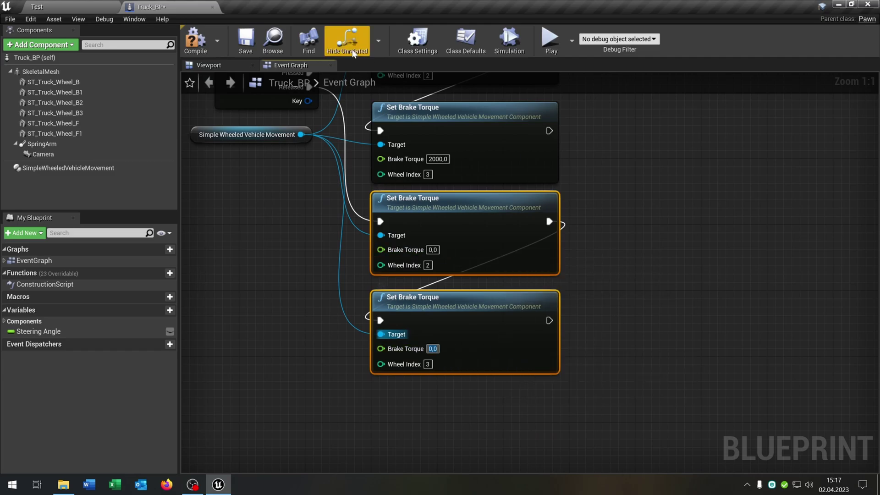
Play the Test level and steer the truck's front wheels left with A, then straighten them.
{"action": "left_click", "coordinate": [86, 10]}
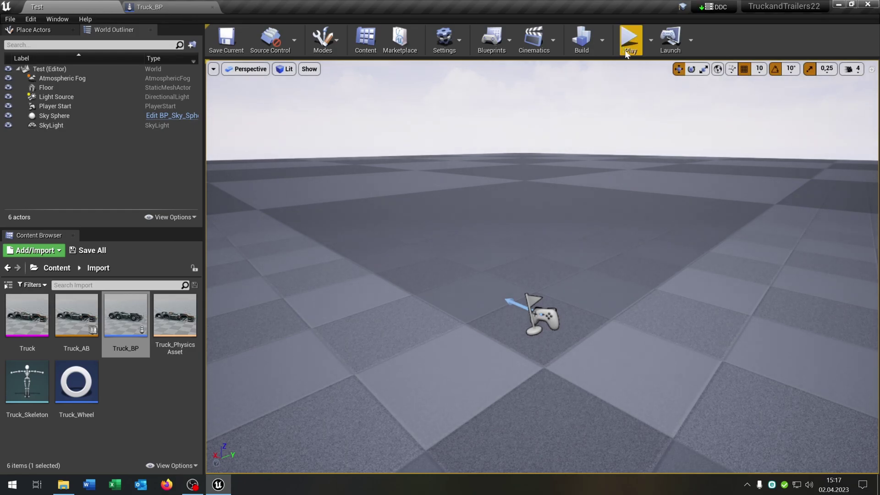
{"action": "left_click", "coordinate": [629, 38]}
{"action": "key", "text": "a"}
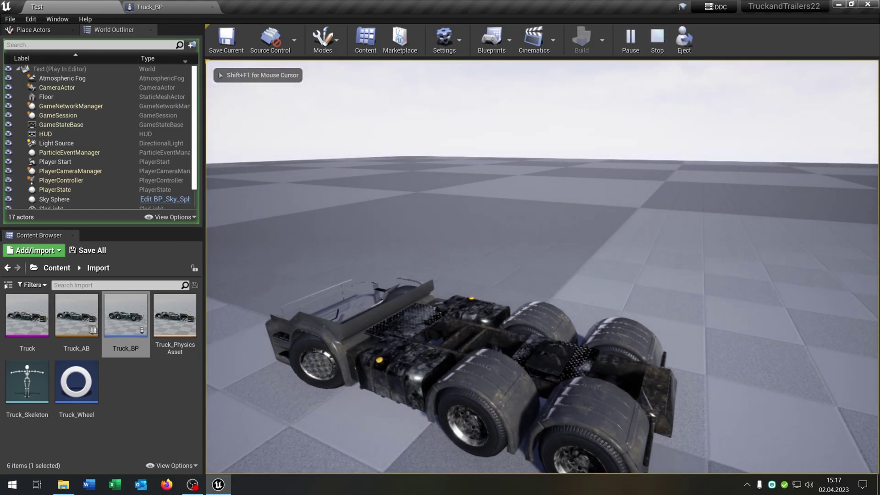
{"action": "key", "text": "a"}
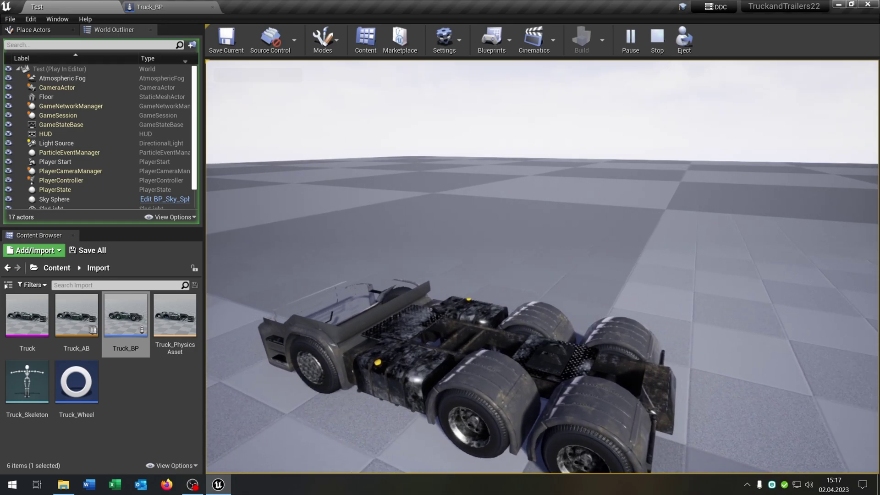